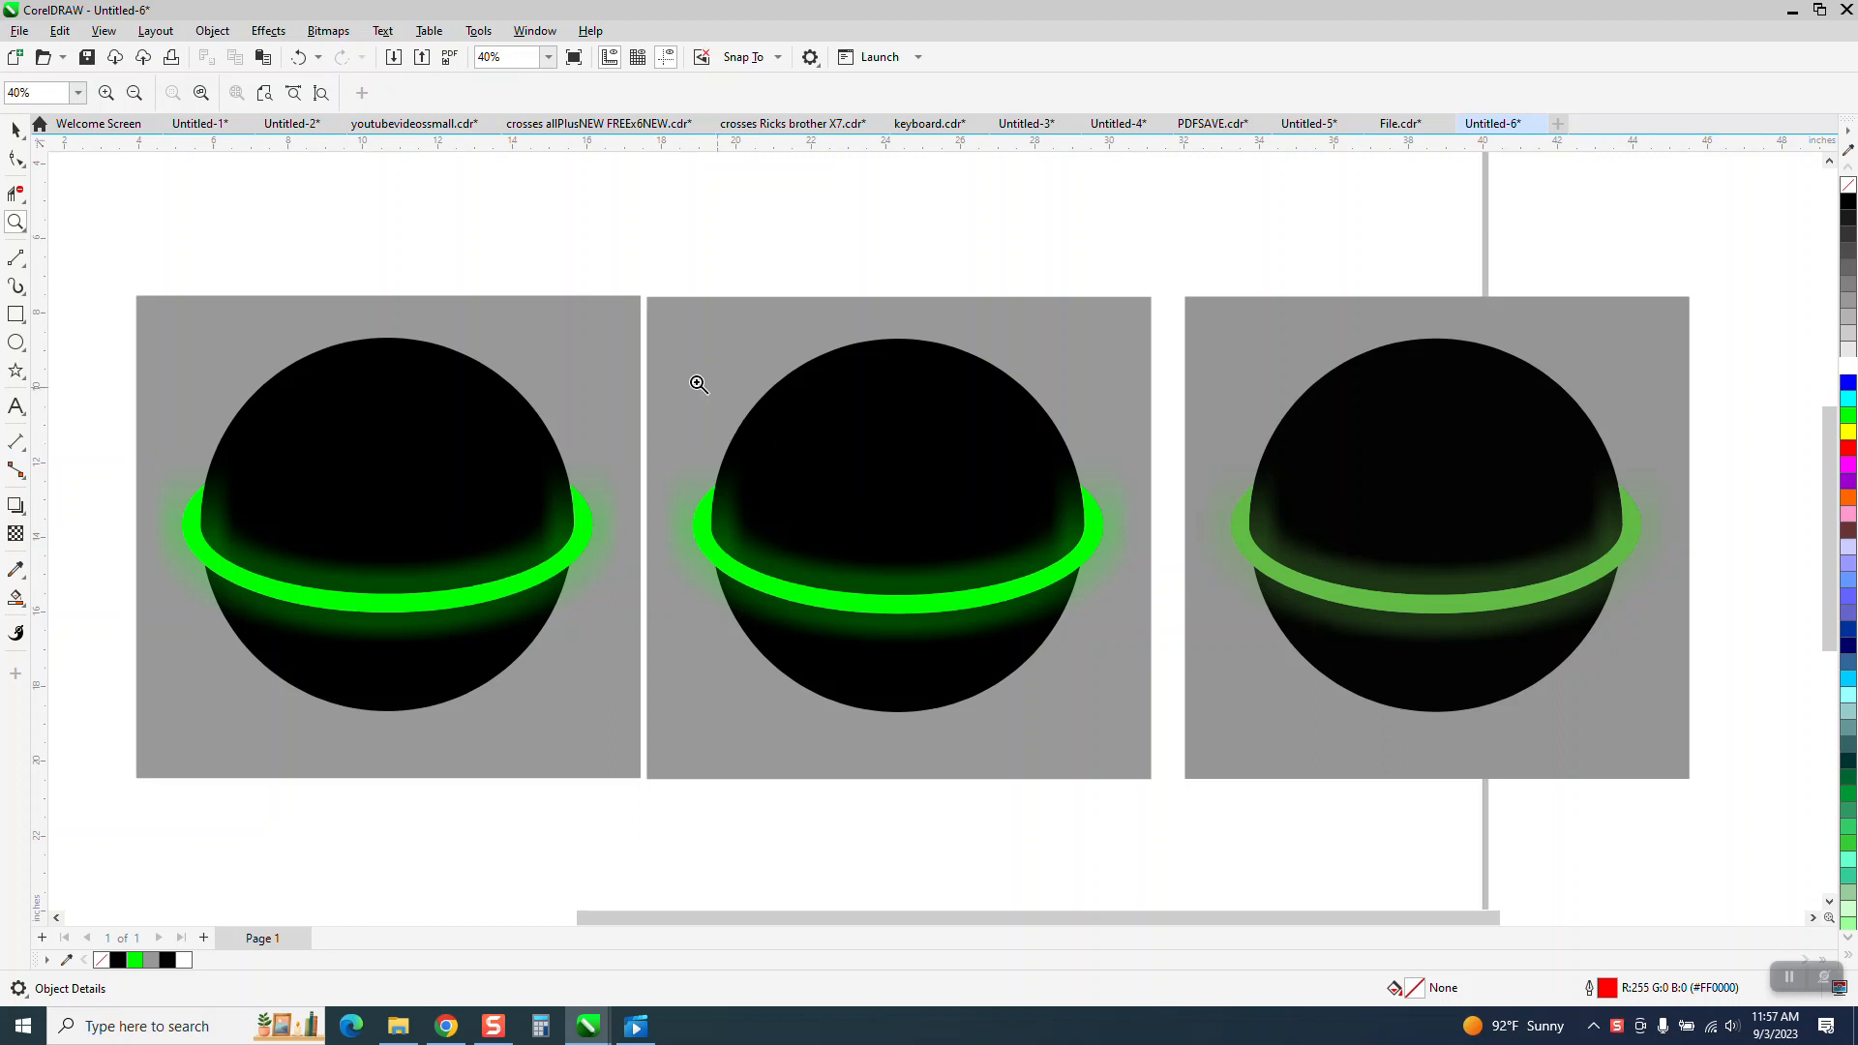
# Select each of the three ball drawings in turn to inspect their parts.
pyautogui.click(15, 130)
pyautogui.click(375, 312)
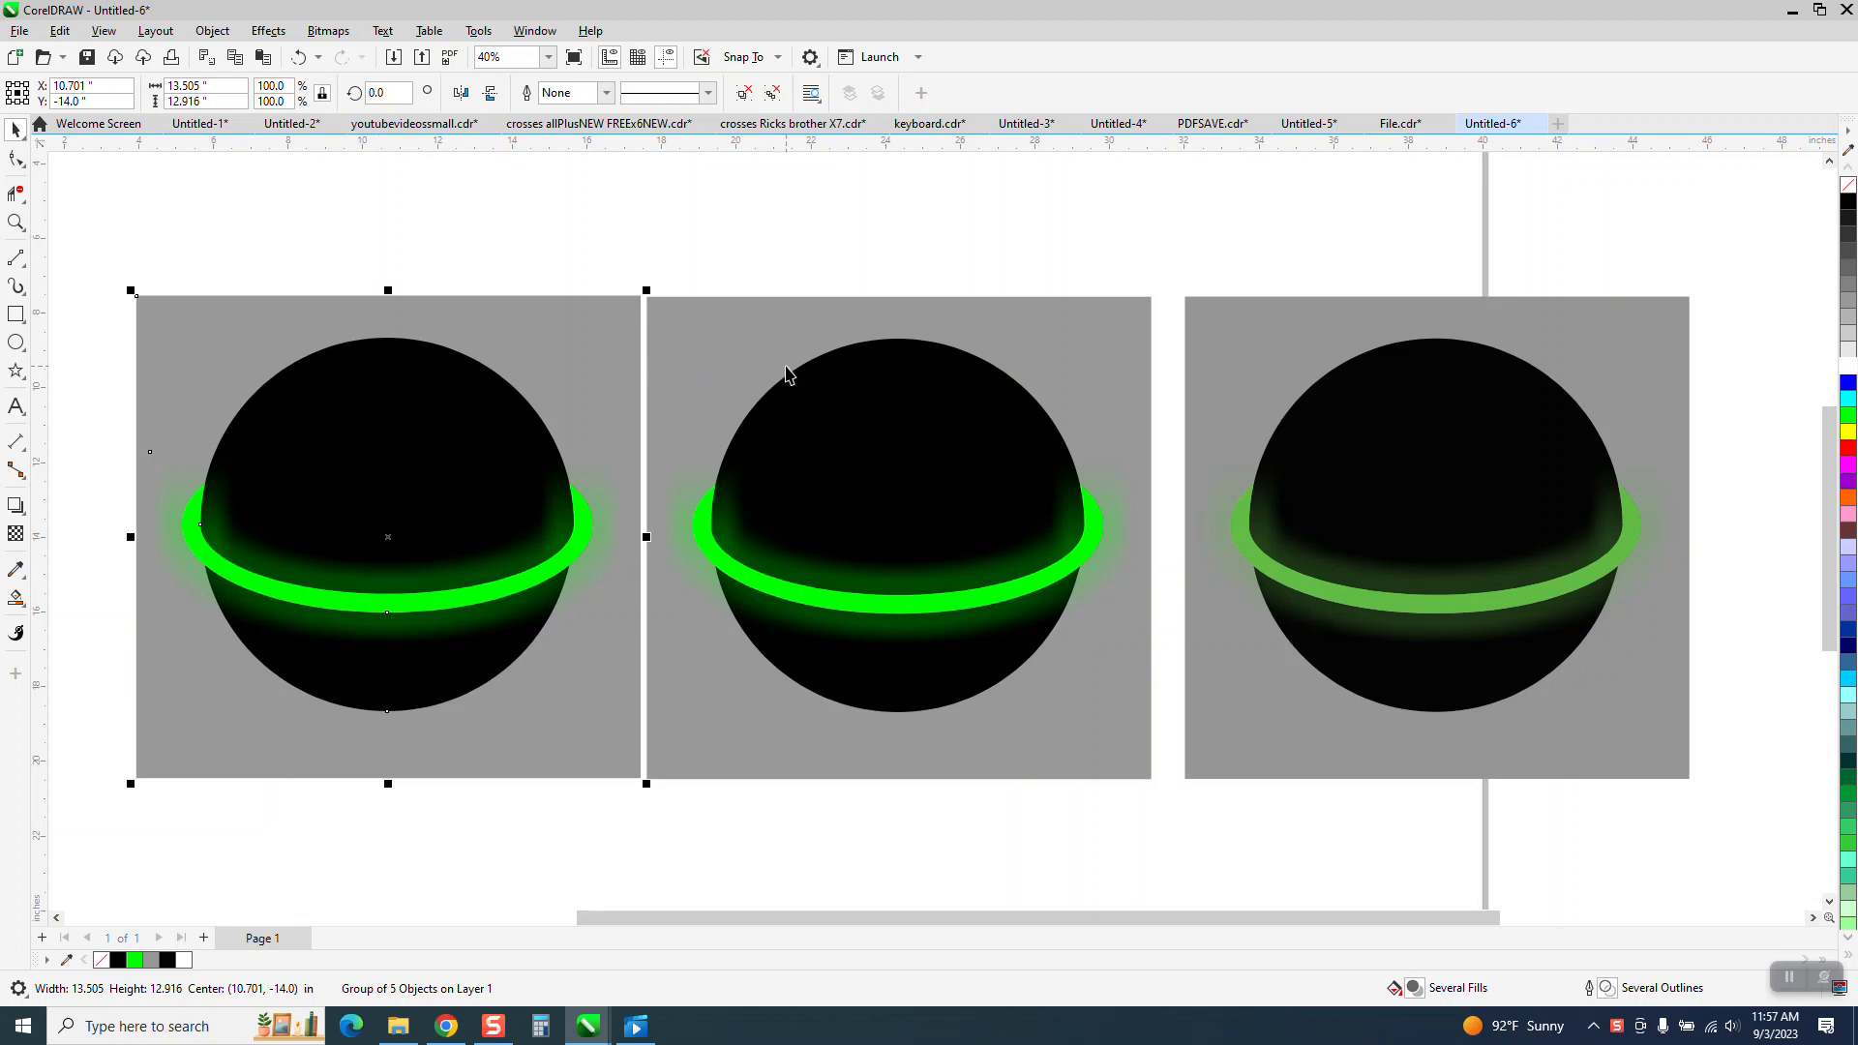
pyautogui.click(835, 406)
pyautogui.click(747, 345)
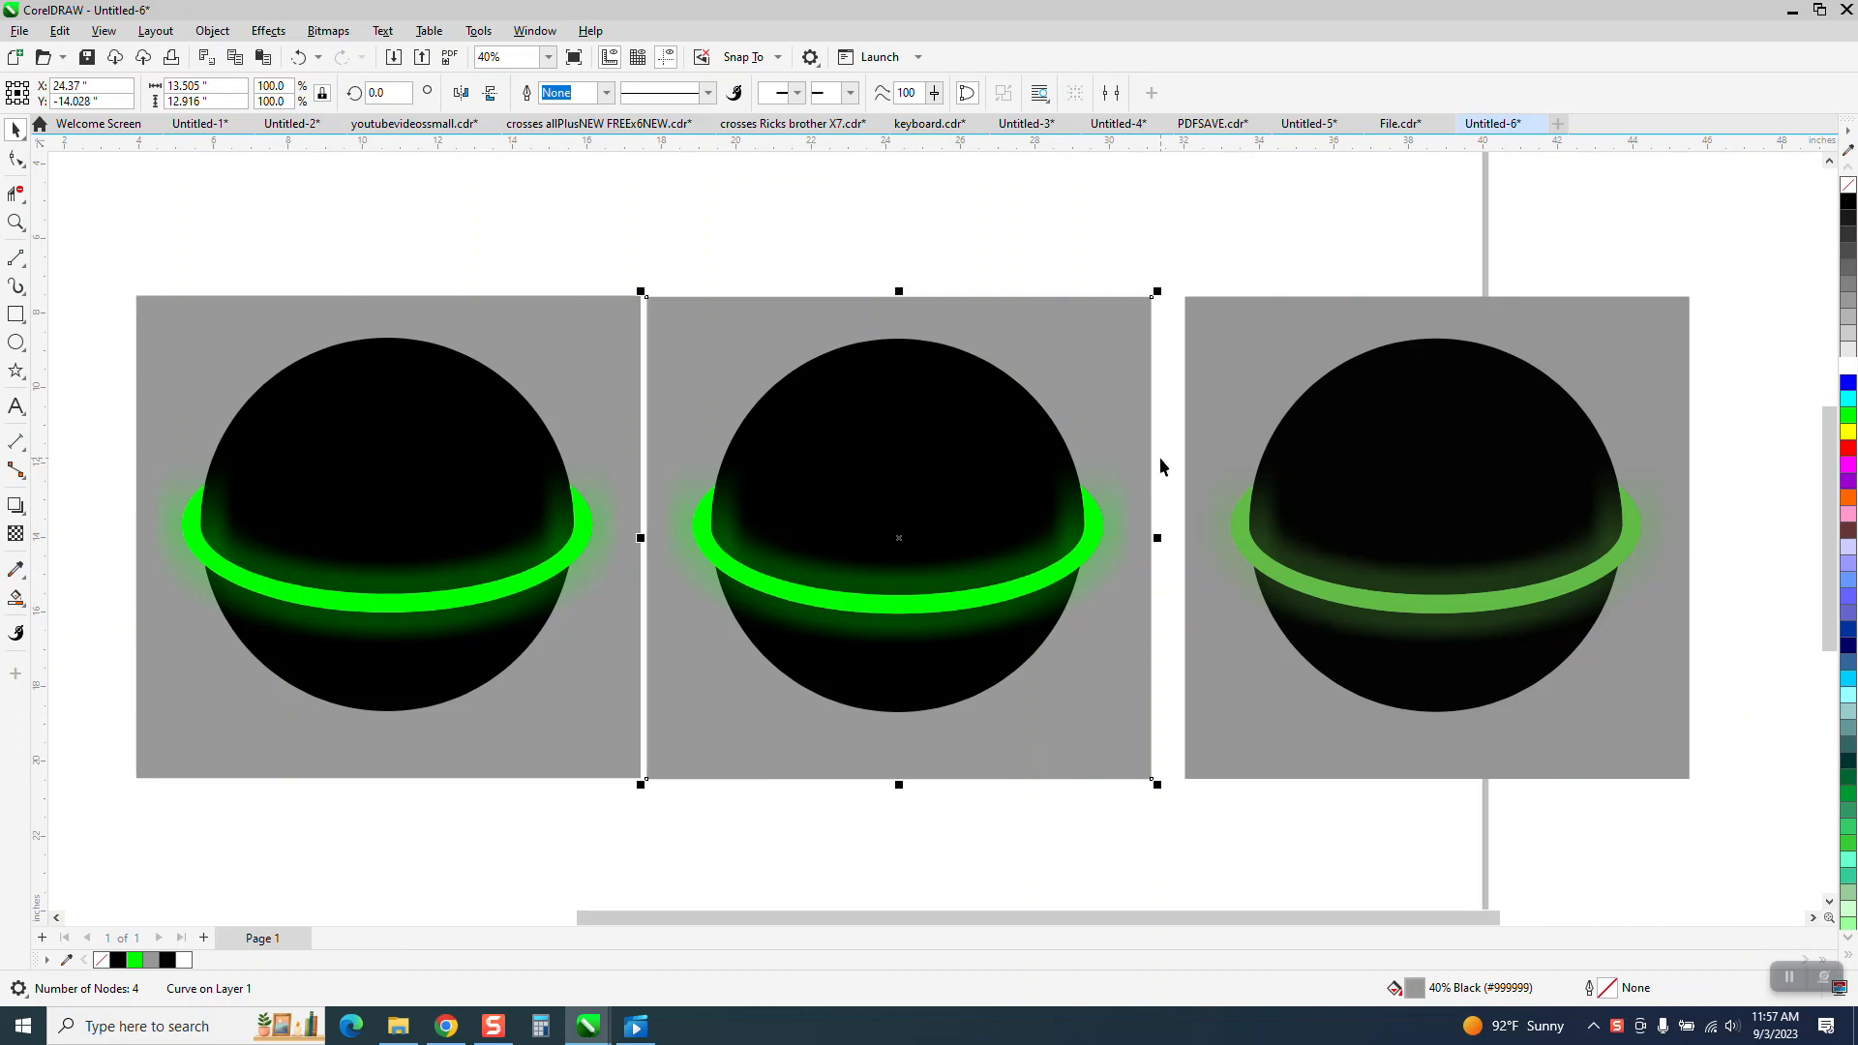
pyautogui.click(1257, 455)
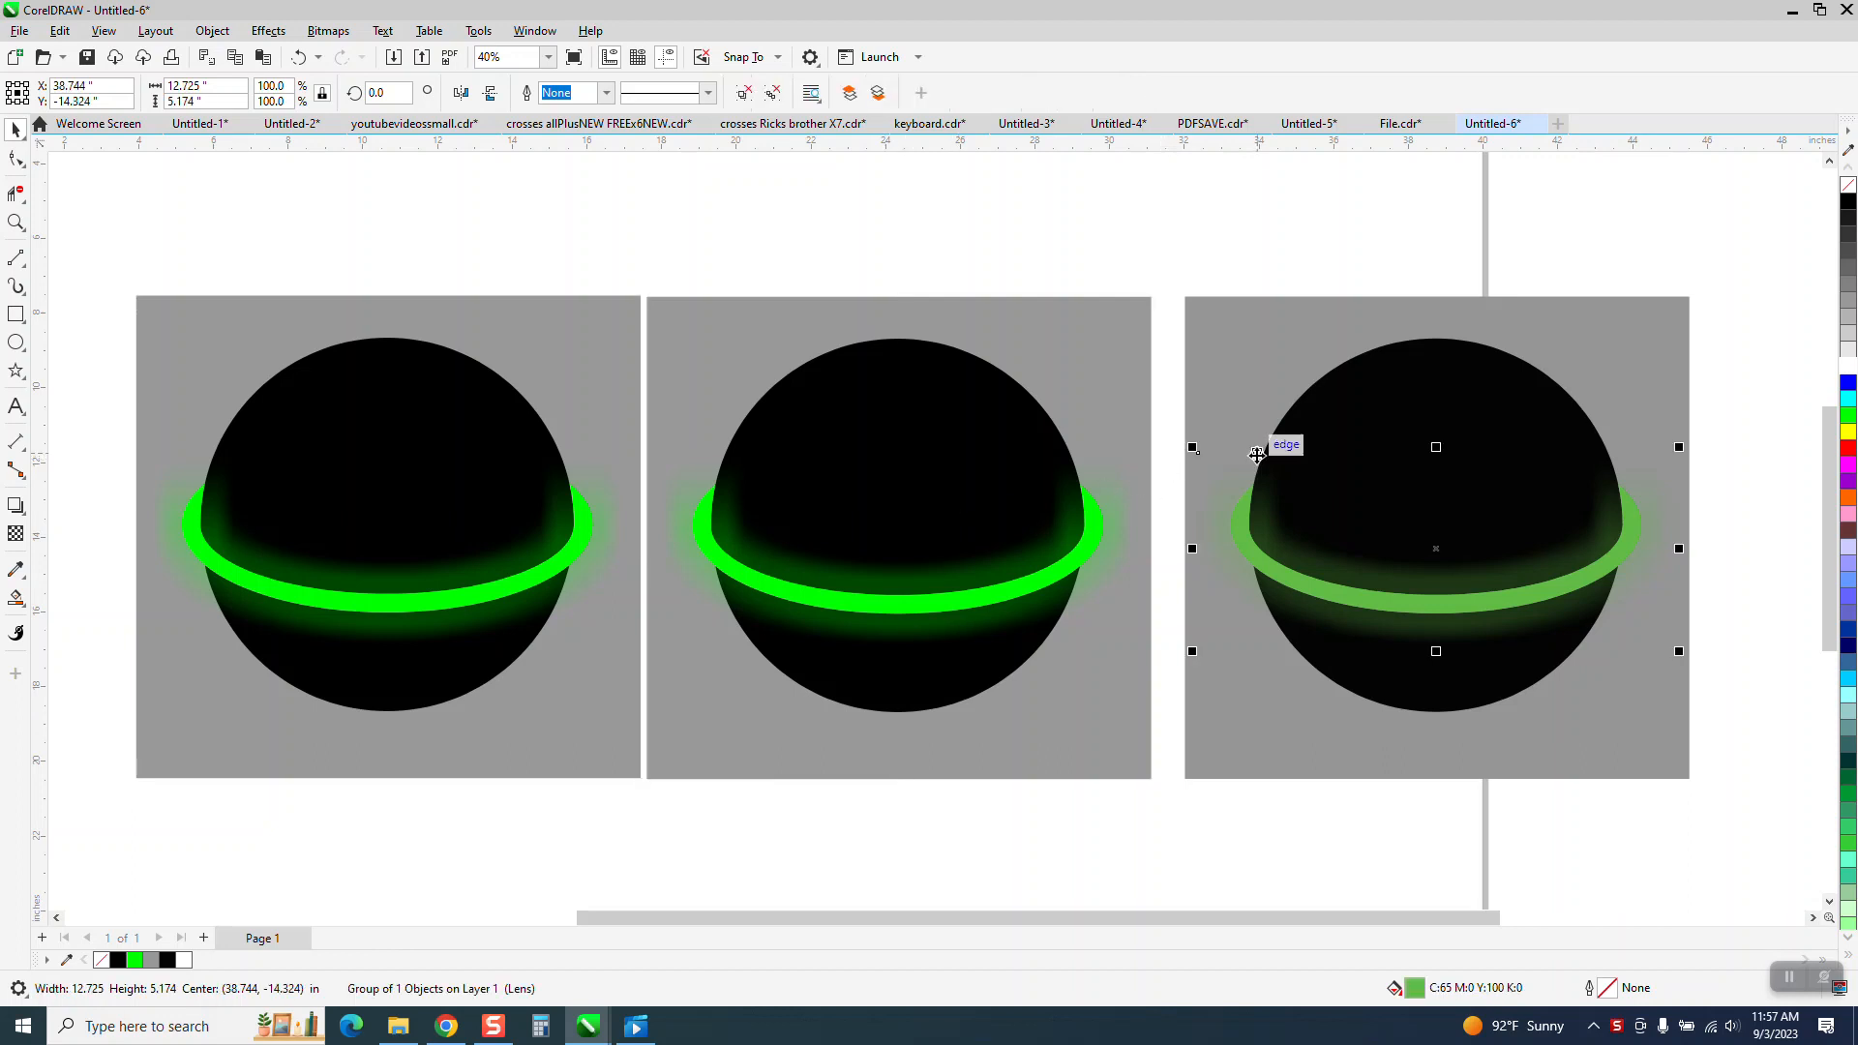
pyautogui.click(1221, 392)
# Delete the second and third ball drawings and move the remaining ball toward the page centre.
pyautogui.scroll(-2, 1220, 388)
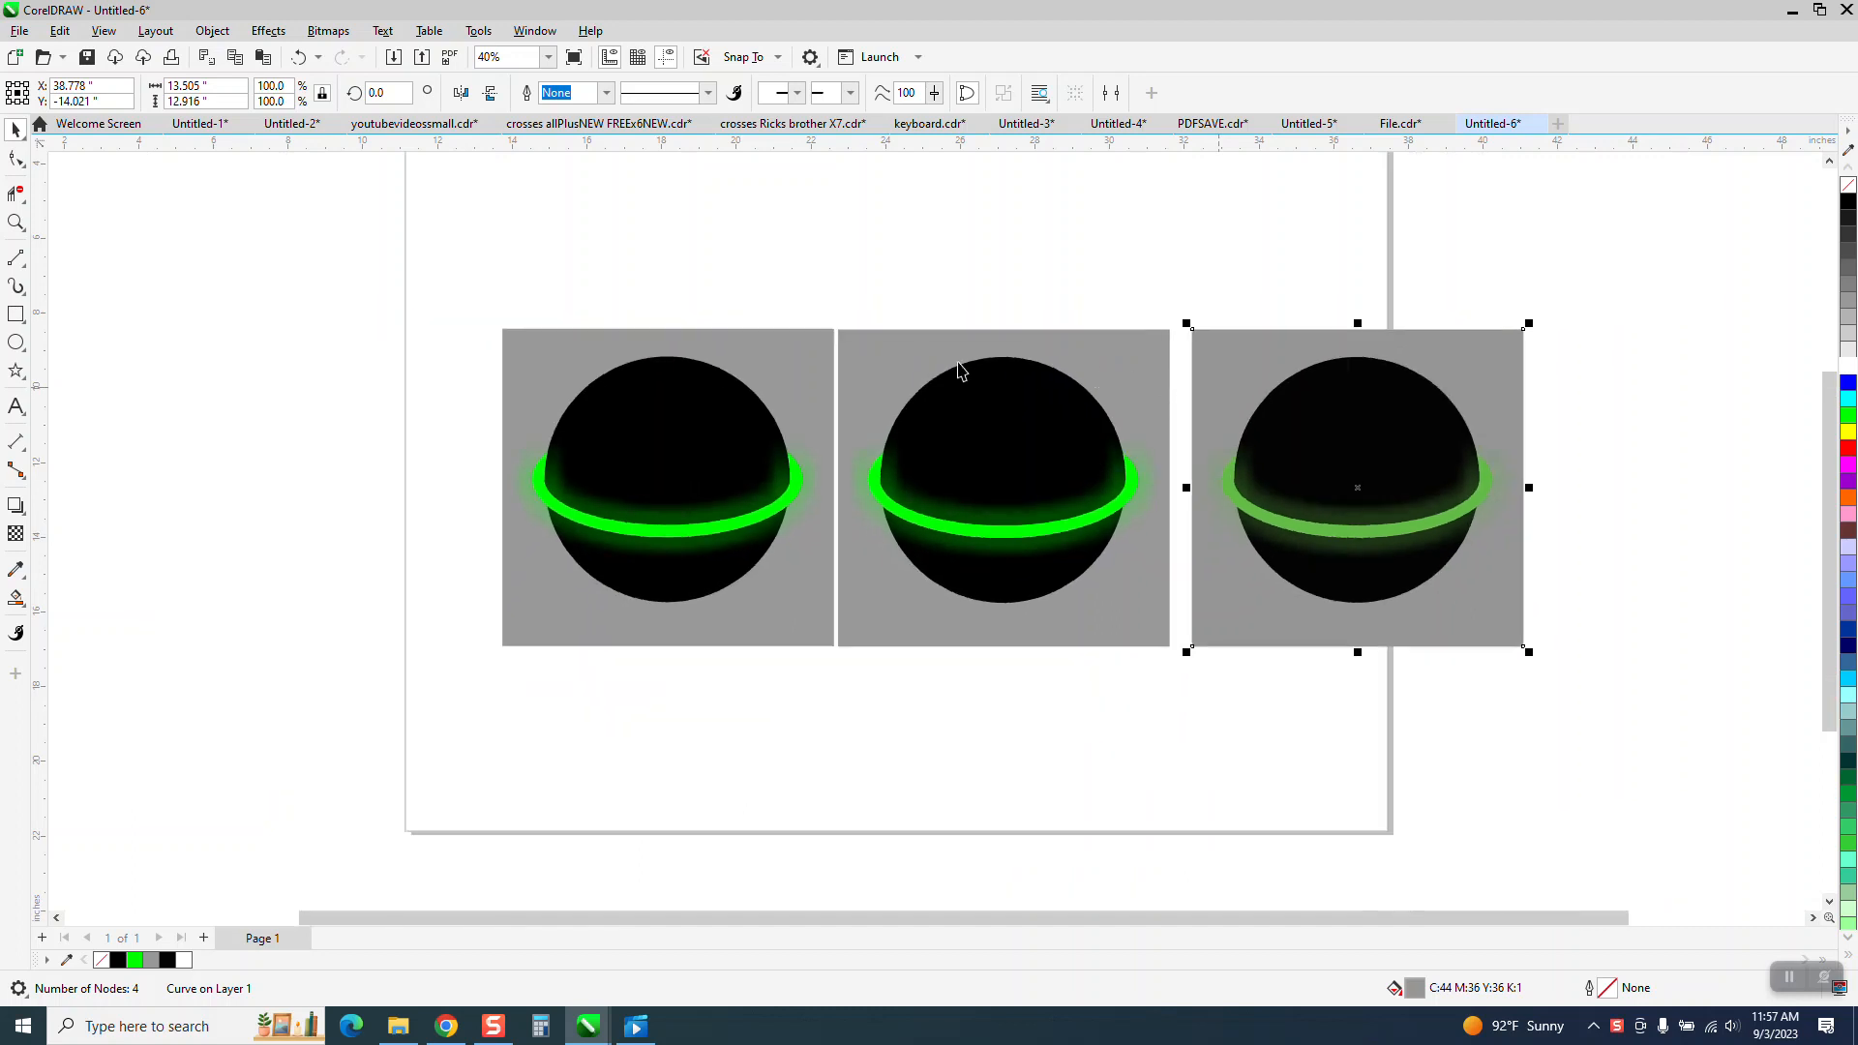
pyautogui.moveTo(813, 290); pyautogui.dragTo(1589, 695)
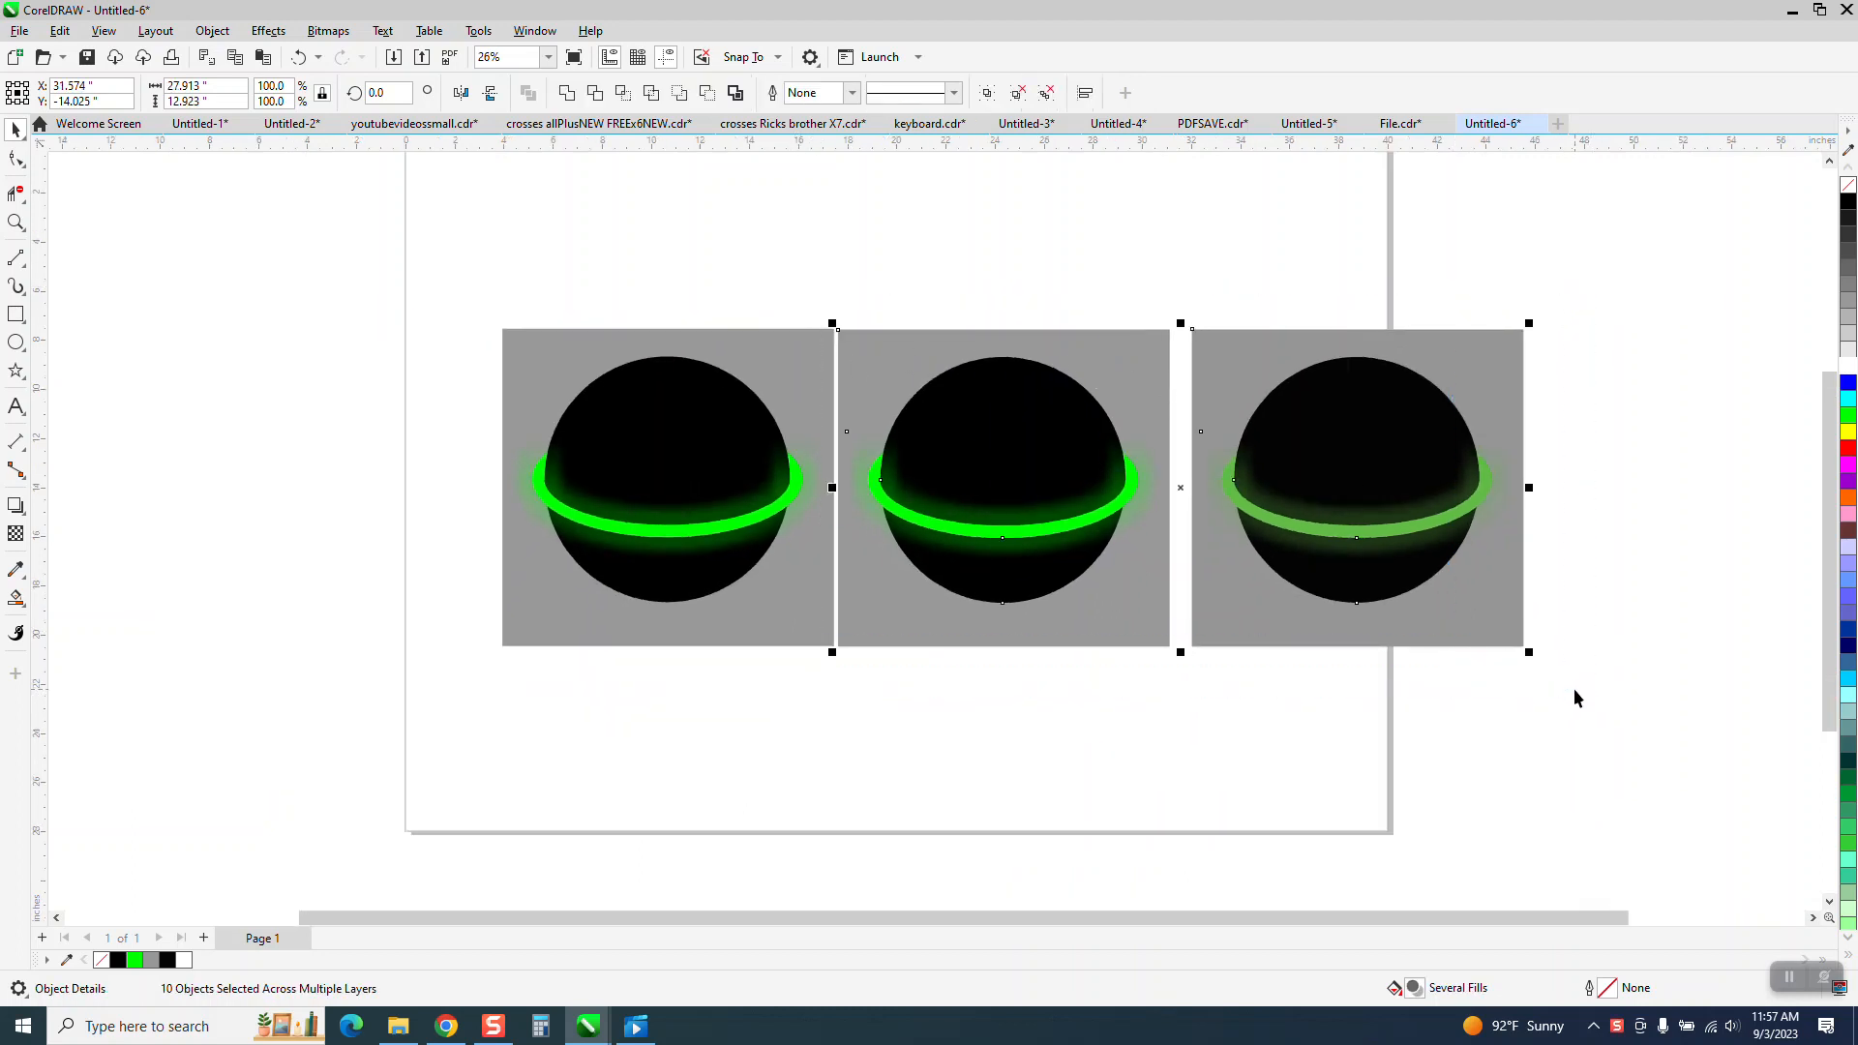
pyautogui.press('Delete')
pyautogui.click(723, 456)
pyautogui.moveTo(723, 457); pyautogui.dragTo(921, 462)
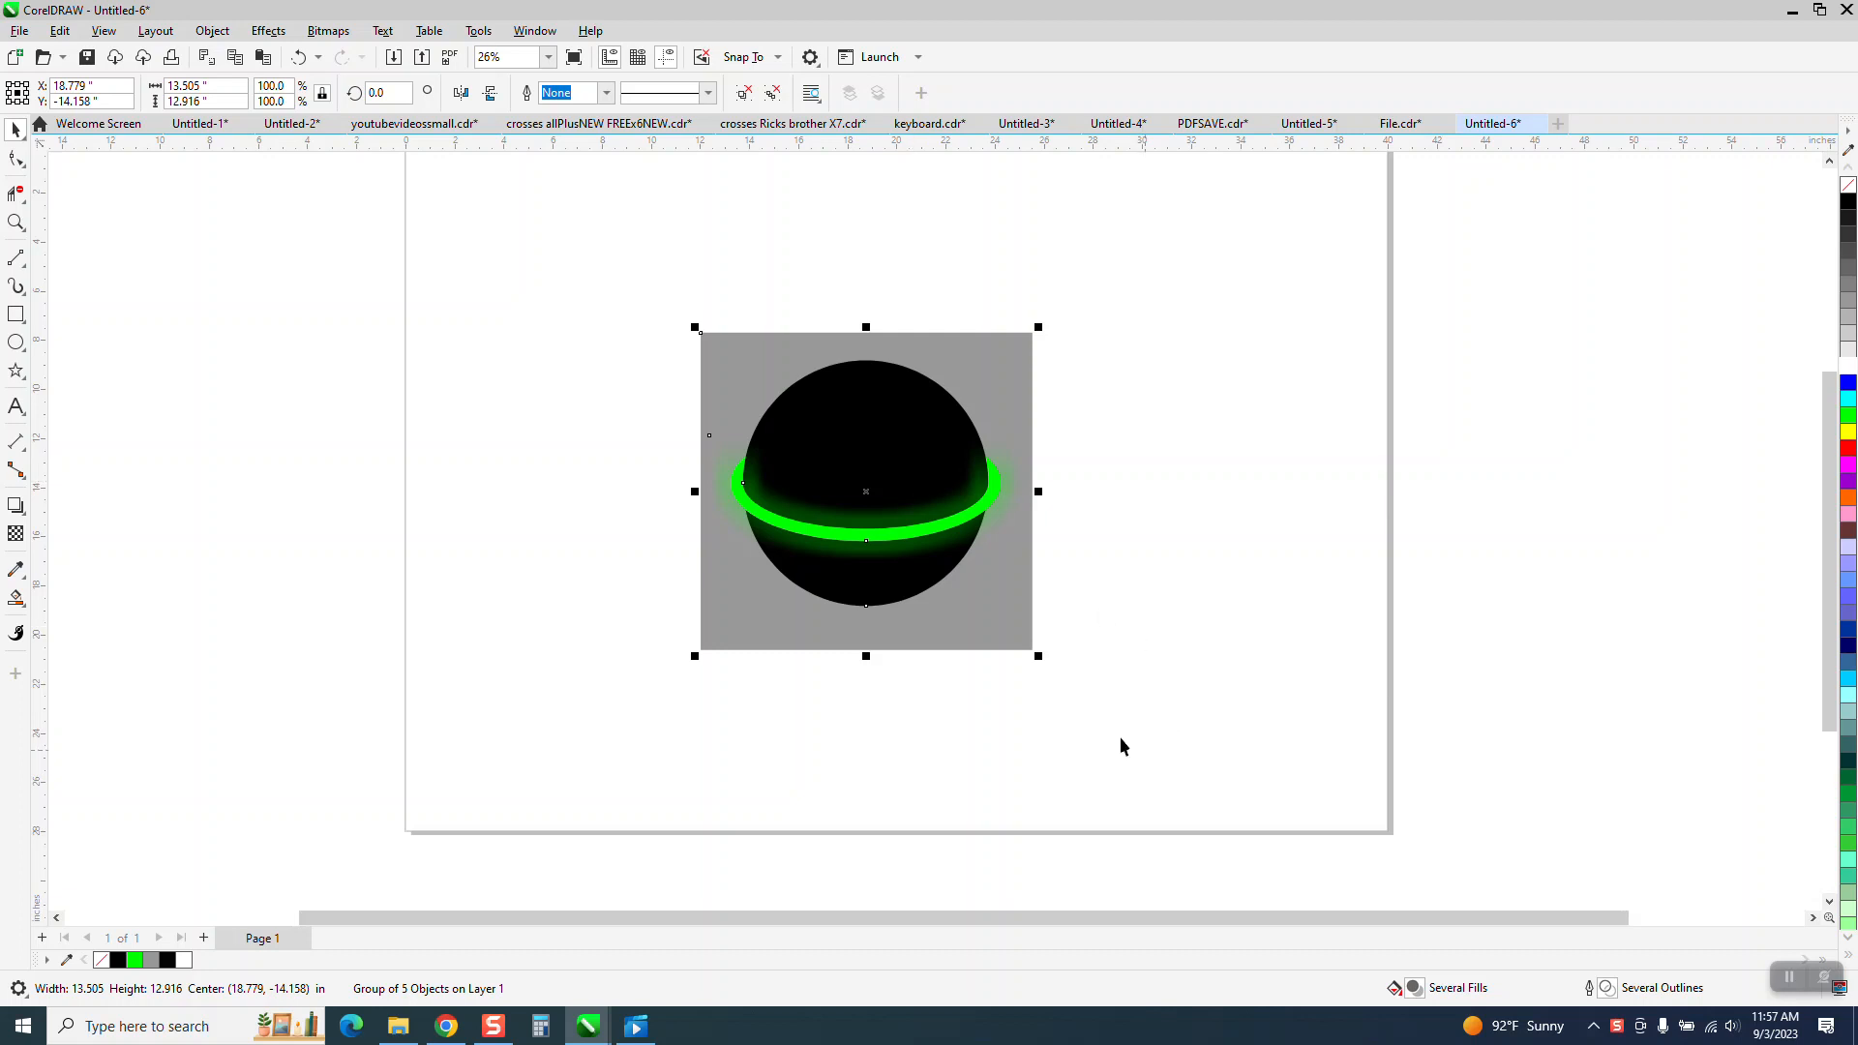
# Ungroup the ball drawing and inspect its drop shadow, ring curve and control curve.
pyautogui.click(212, 31)
pyautogui.moveTo(242, 360)
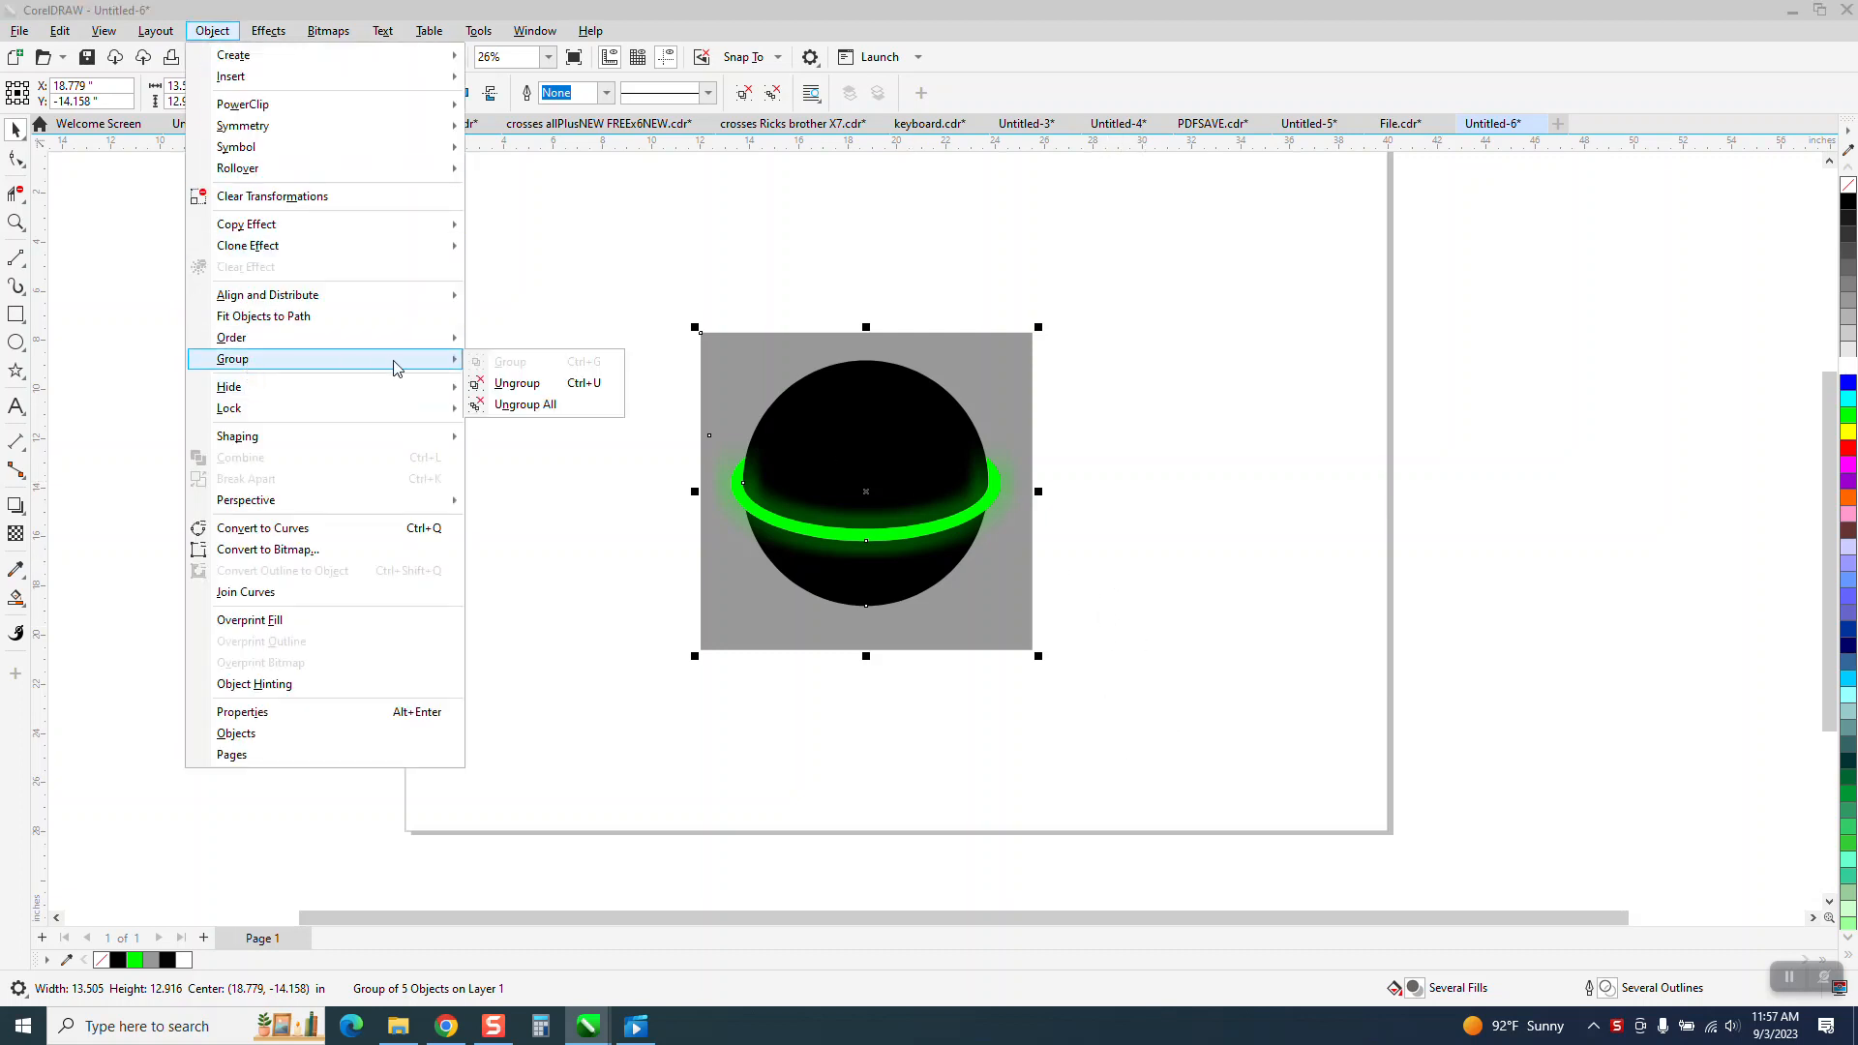
pyautogui.click(479, 380)
pyautogui.click(937, 470)
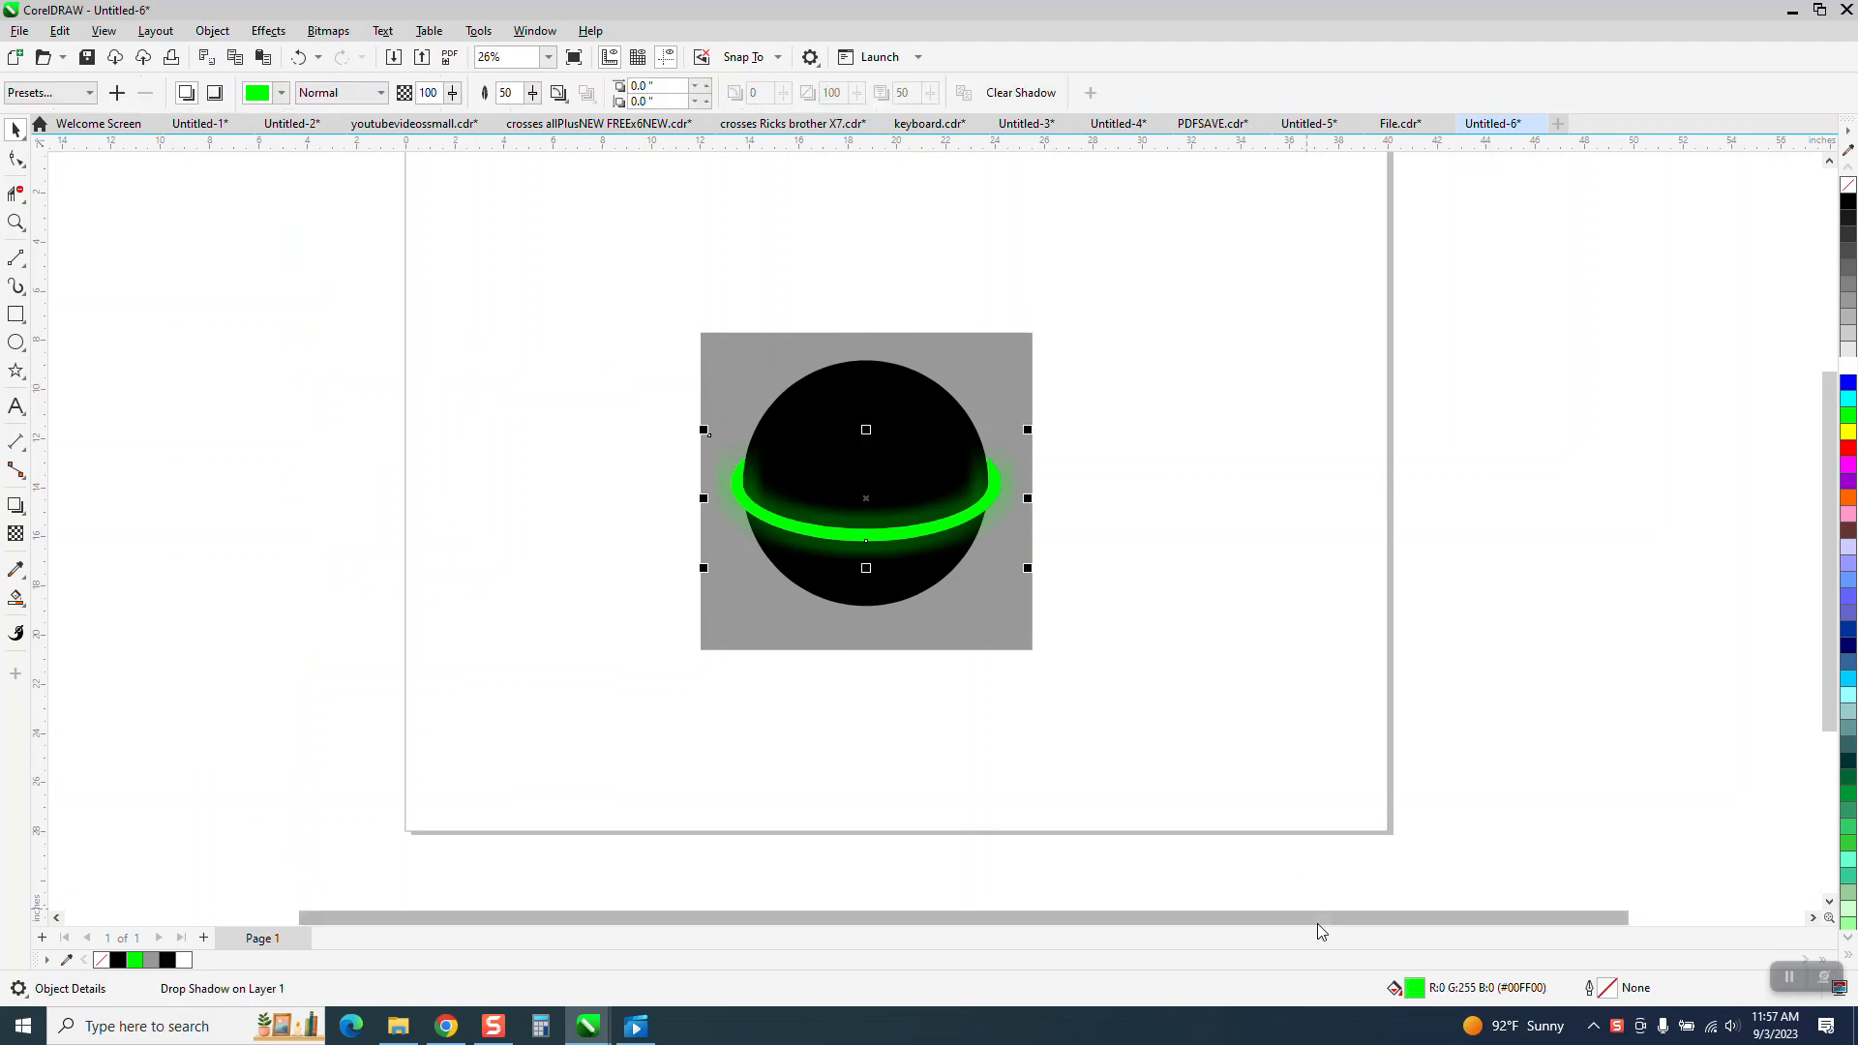
pyautogui.click(950, 406)
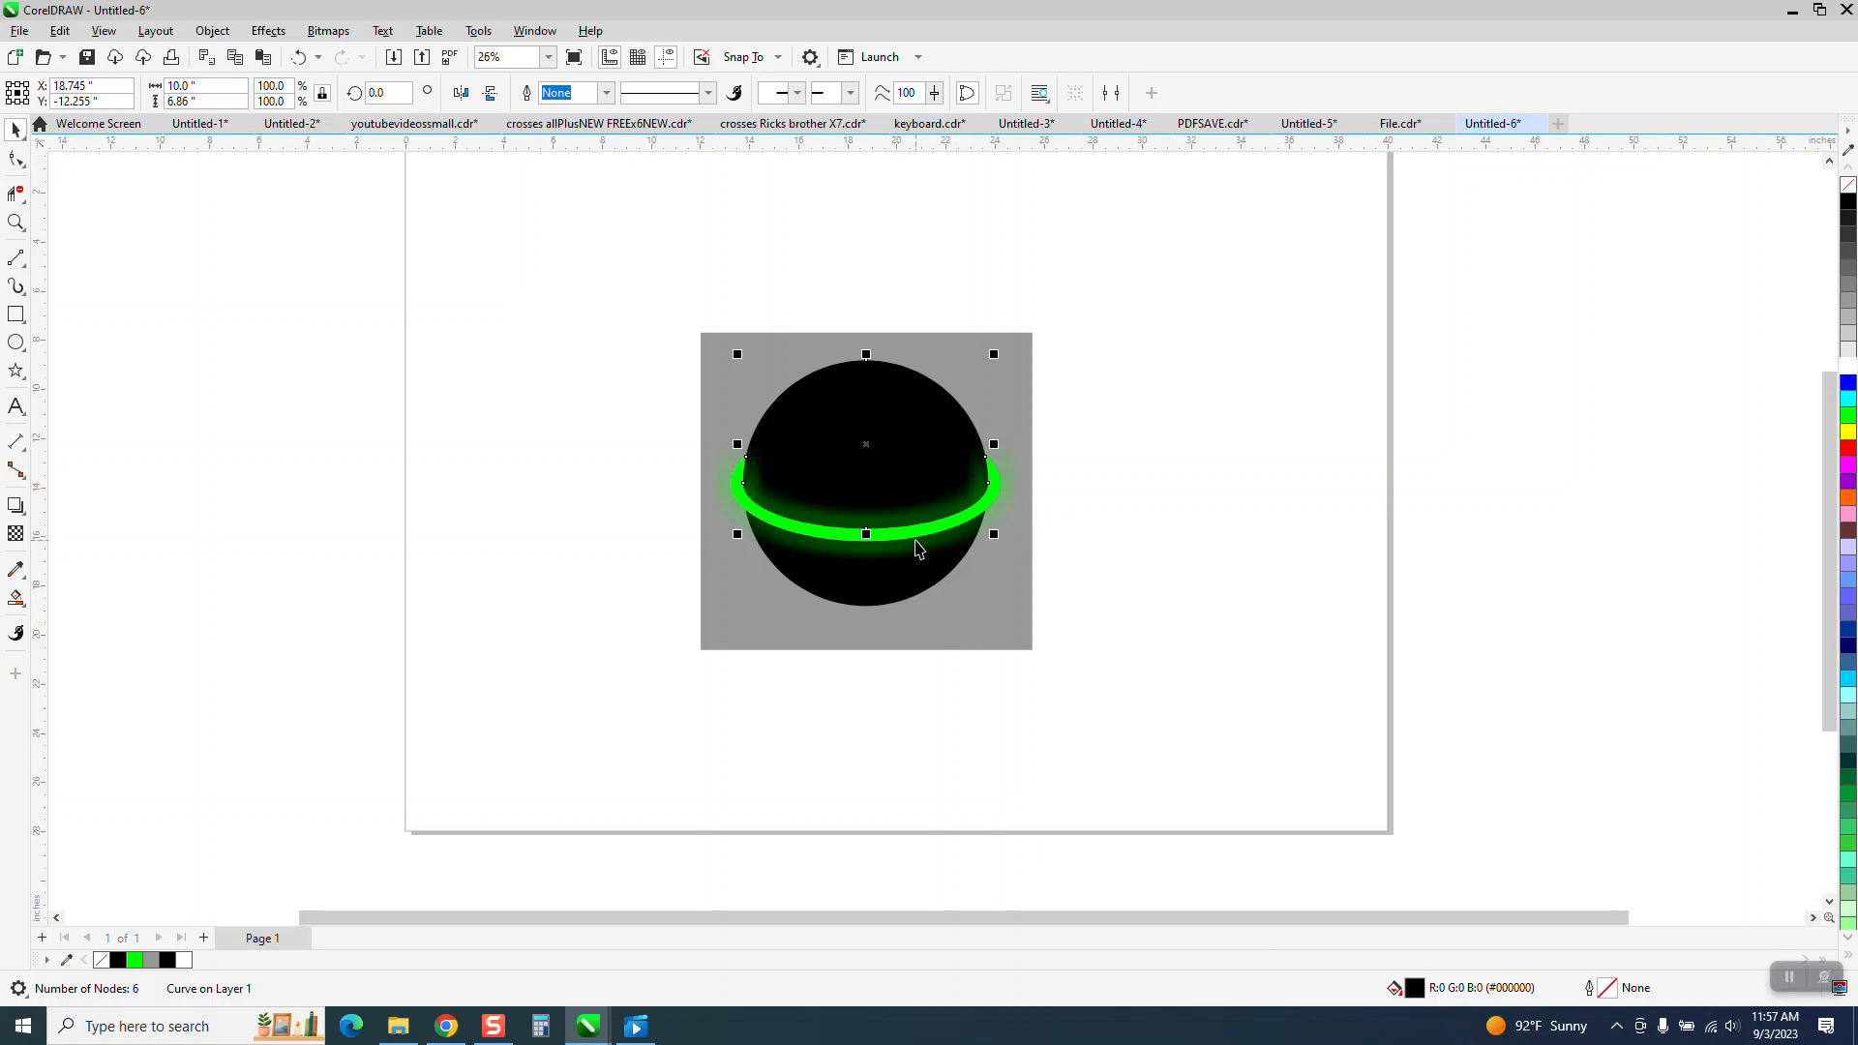
pyautogui.click(917, 539)
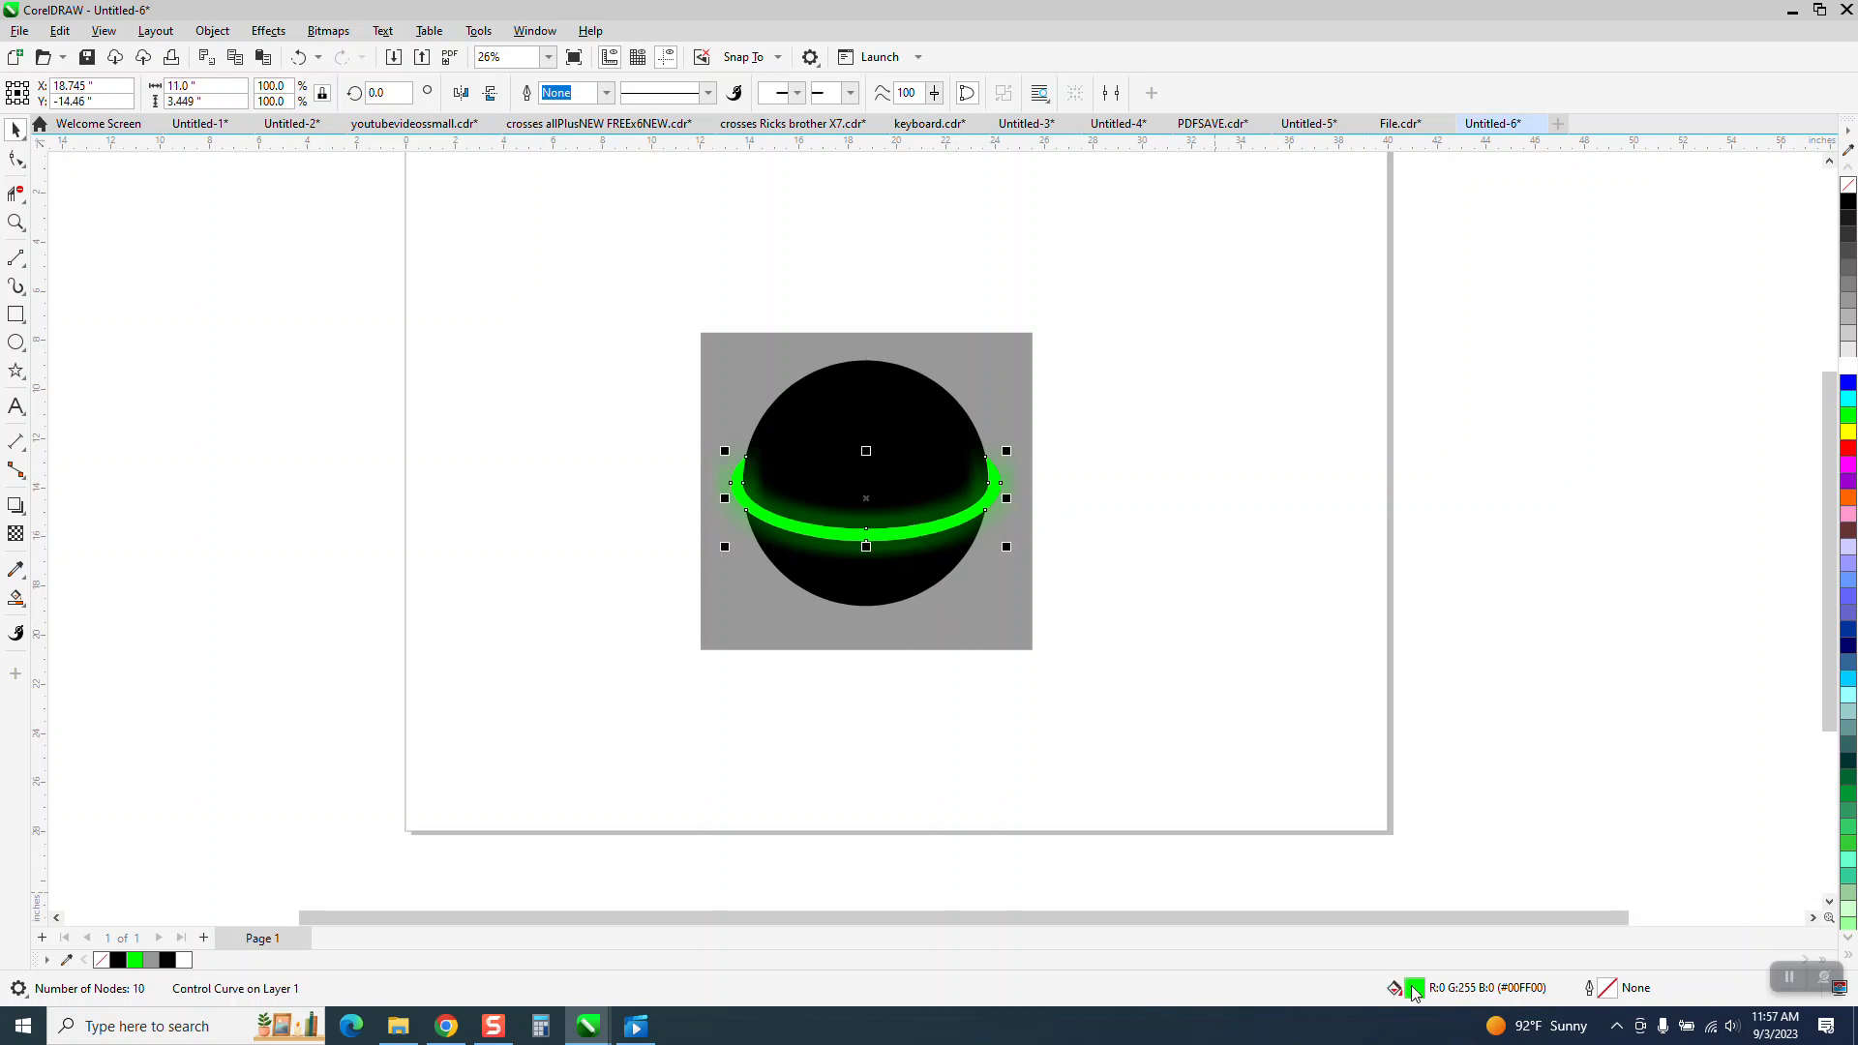
# Select all parts of the ball drawing and group them again.
pyautogui.click(1117, 751)
pyautogui.moveTo(1173, 783); pyautogui.dragTo(1177, 787)
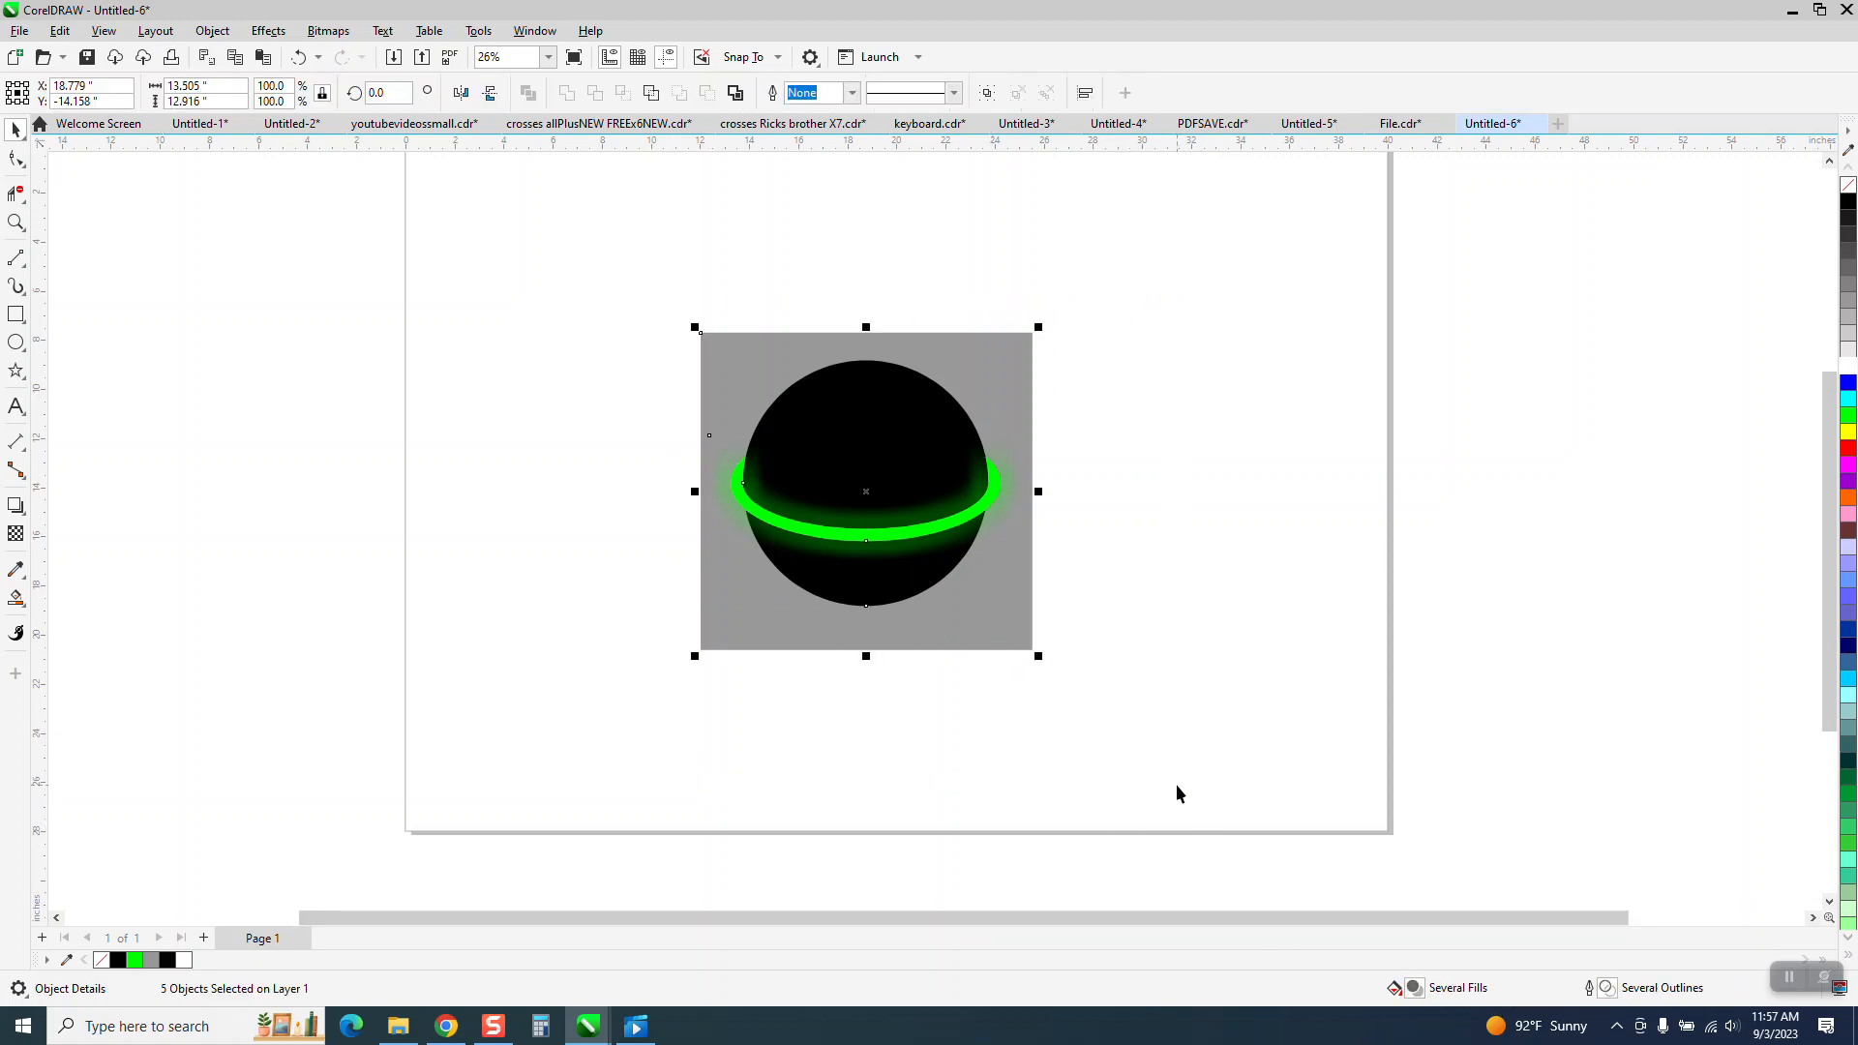
pyautogui.hotkey('ctrl', 'g')
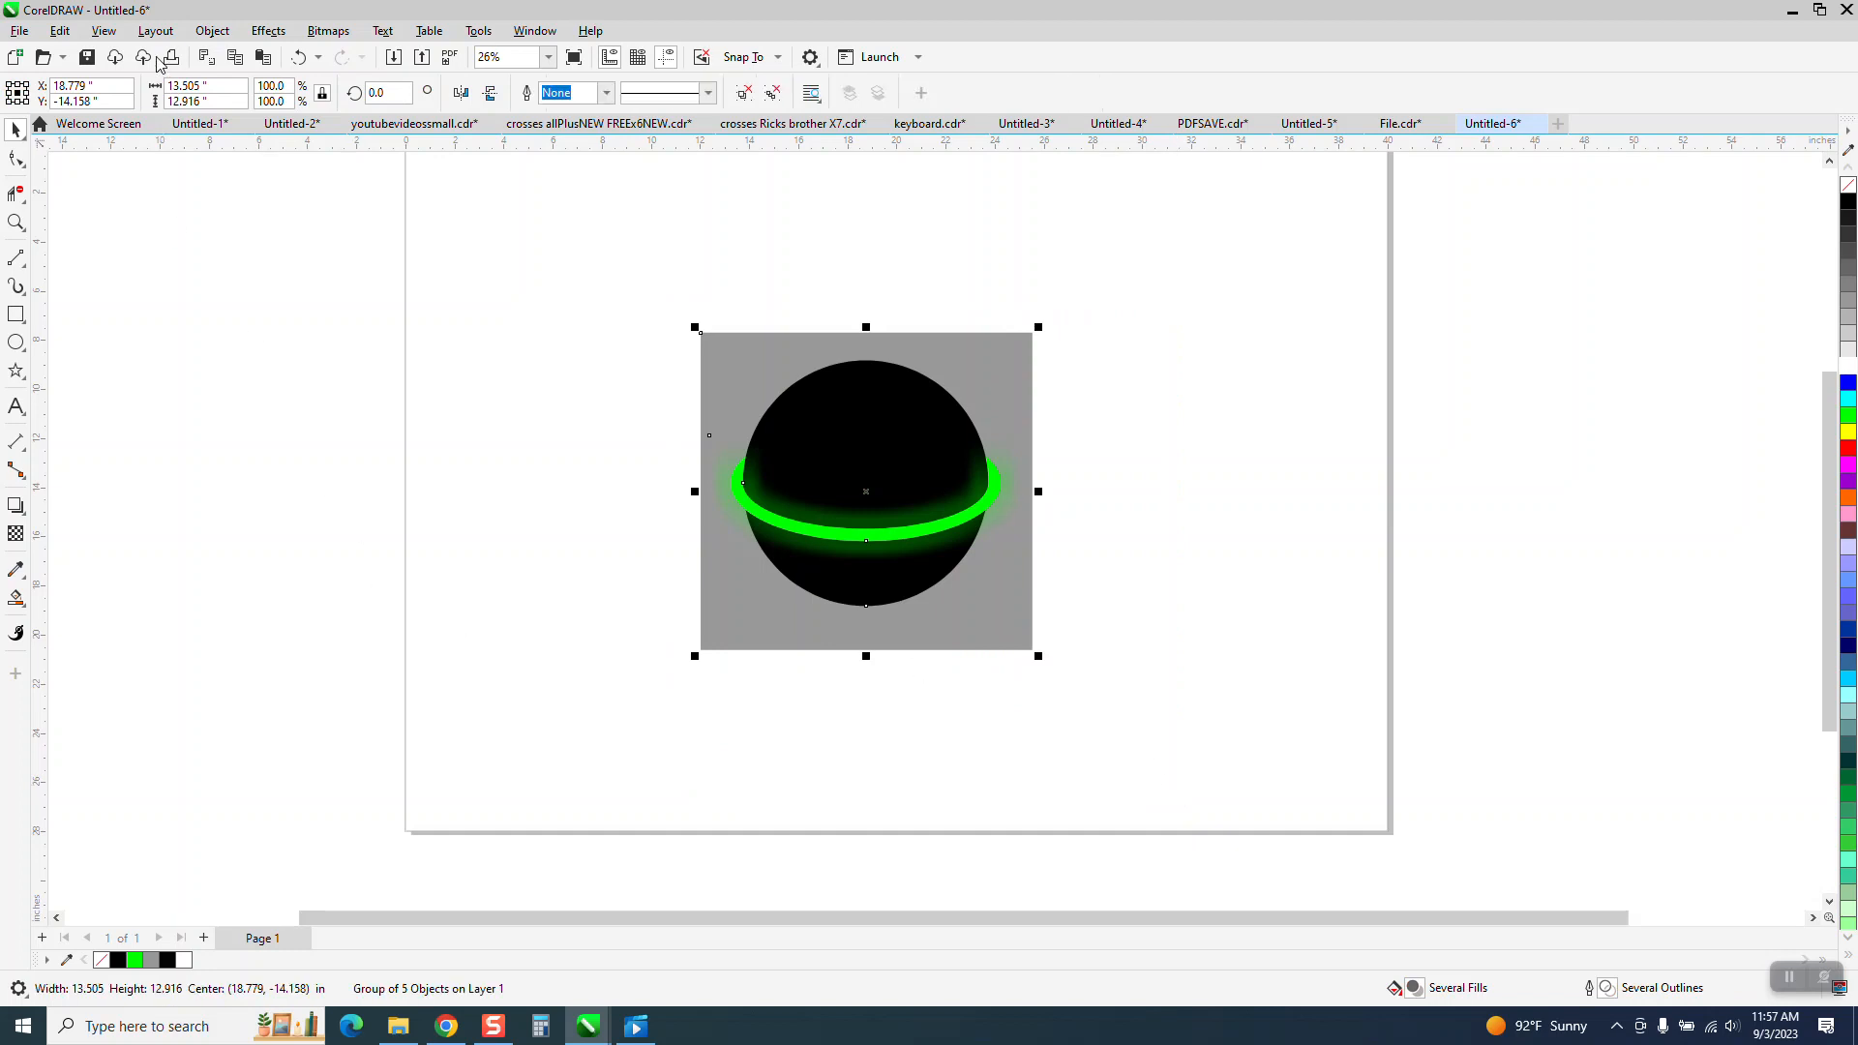
# Export the drawing as a PDF named ballpdf1 in Pictures, keeping the default CMYK colour settings.
pyautogui.click(17, 32)
pyautogui.click(73, 399)
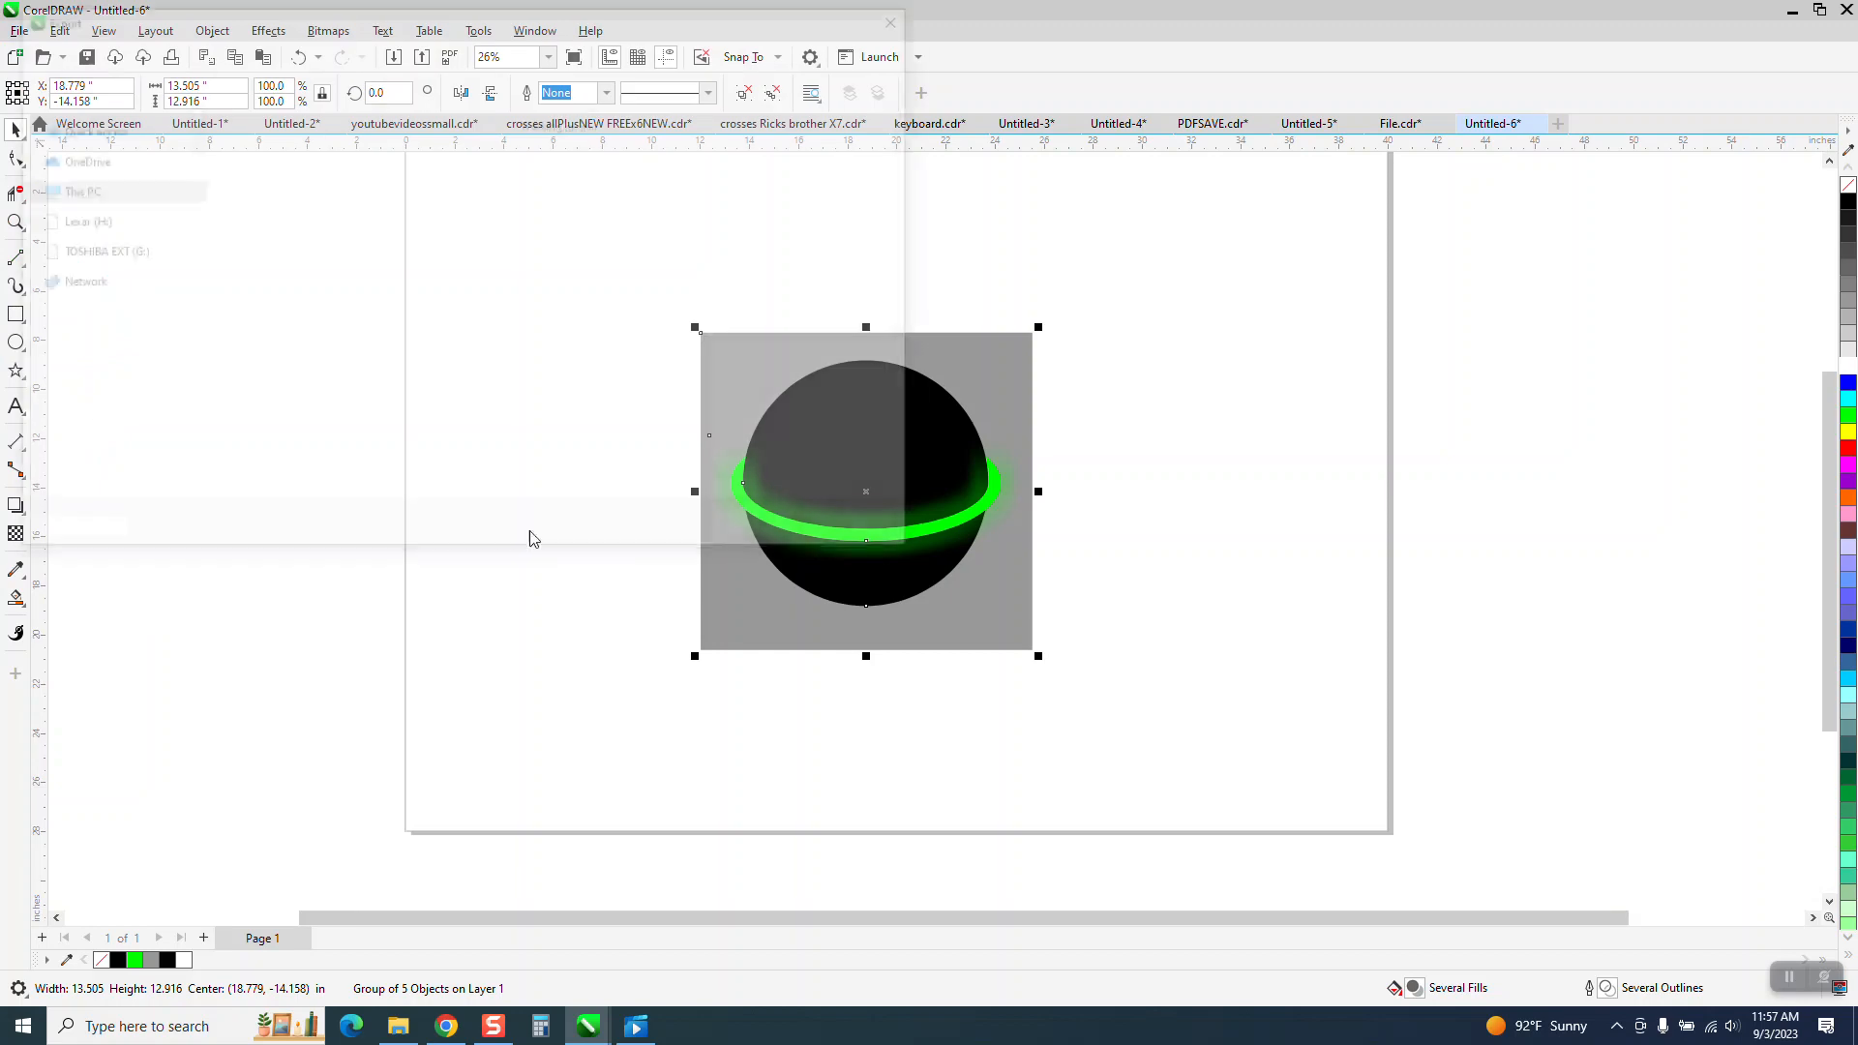
pyautogui.write('ballpdf1')
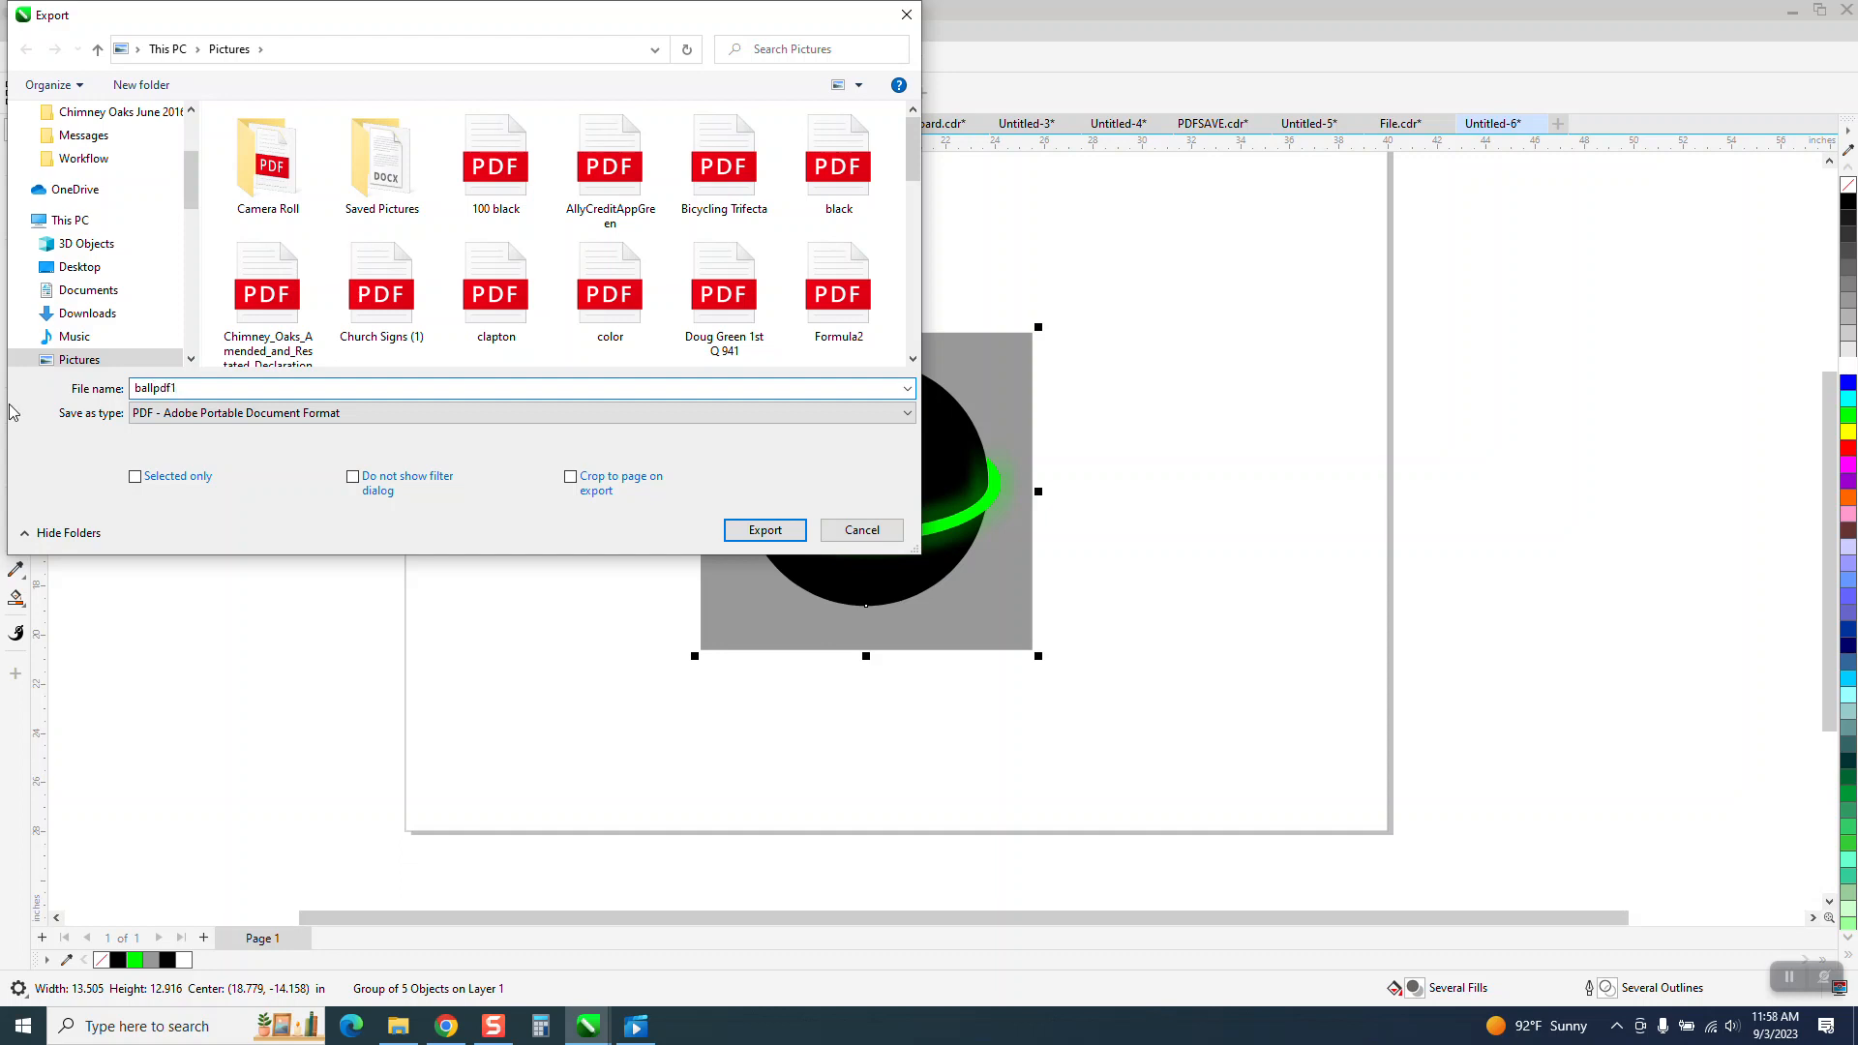
pyautogui.click(745, 536)
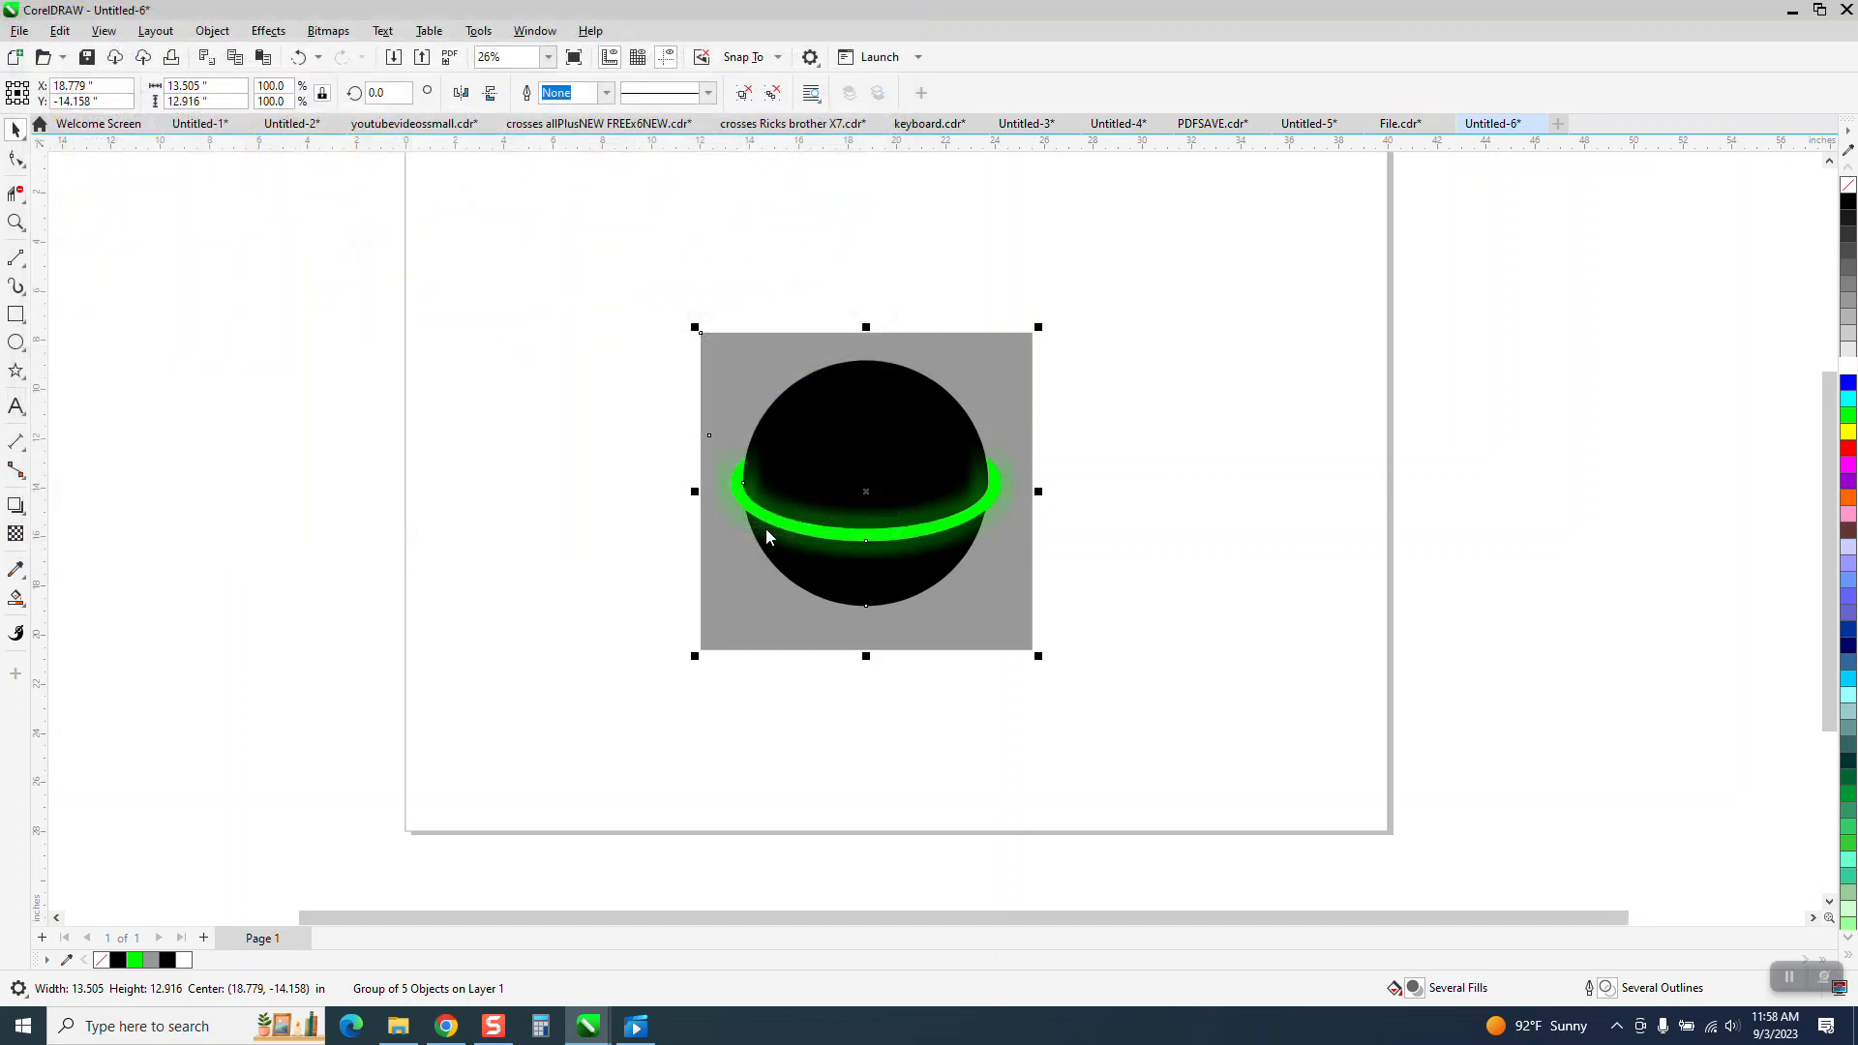
pyautogui.click(713, 319)
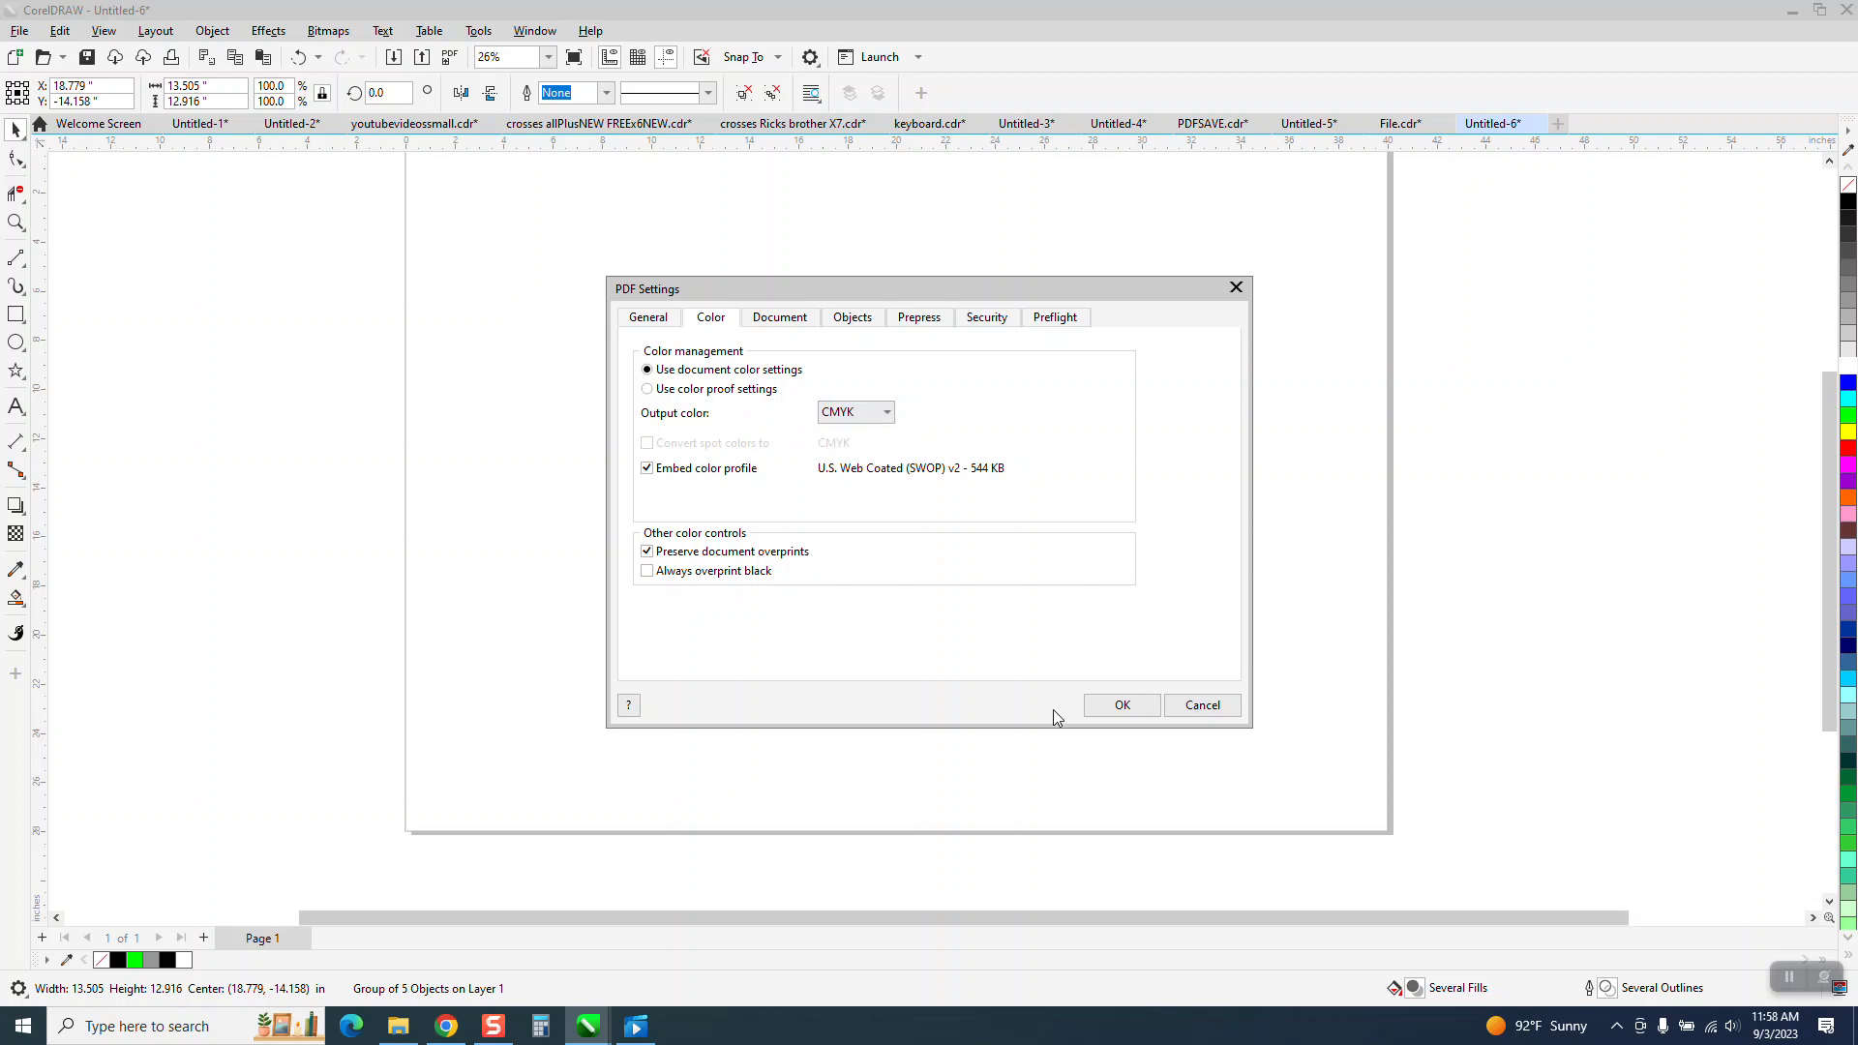
pyautogui.click(1122, 706)
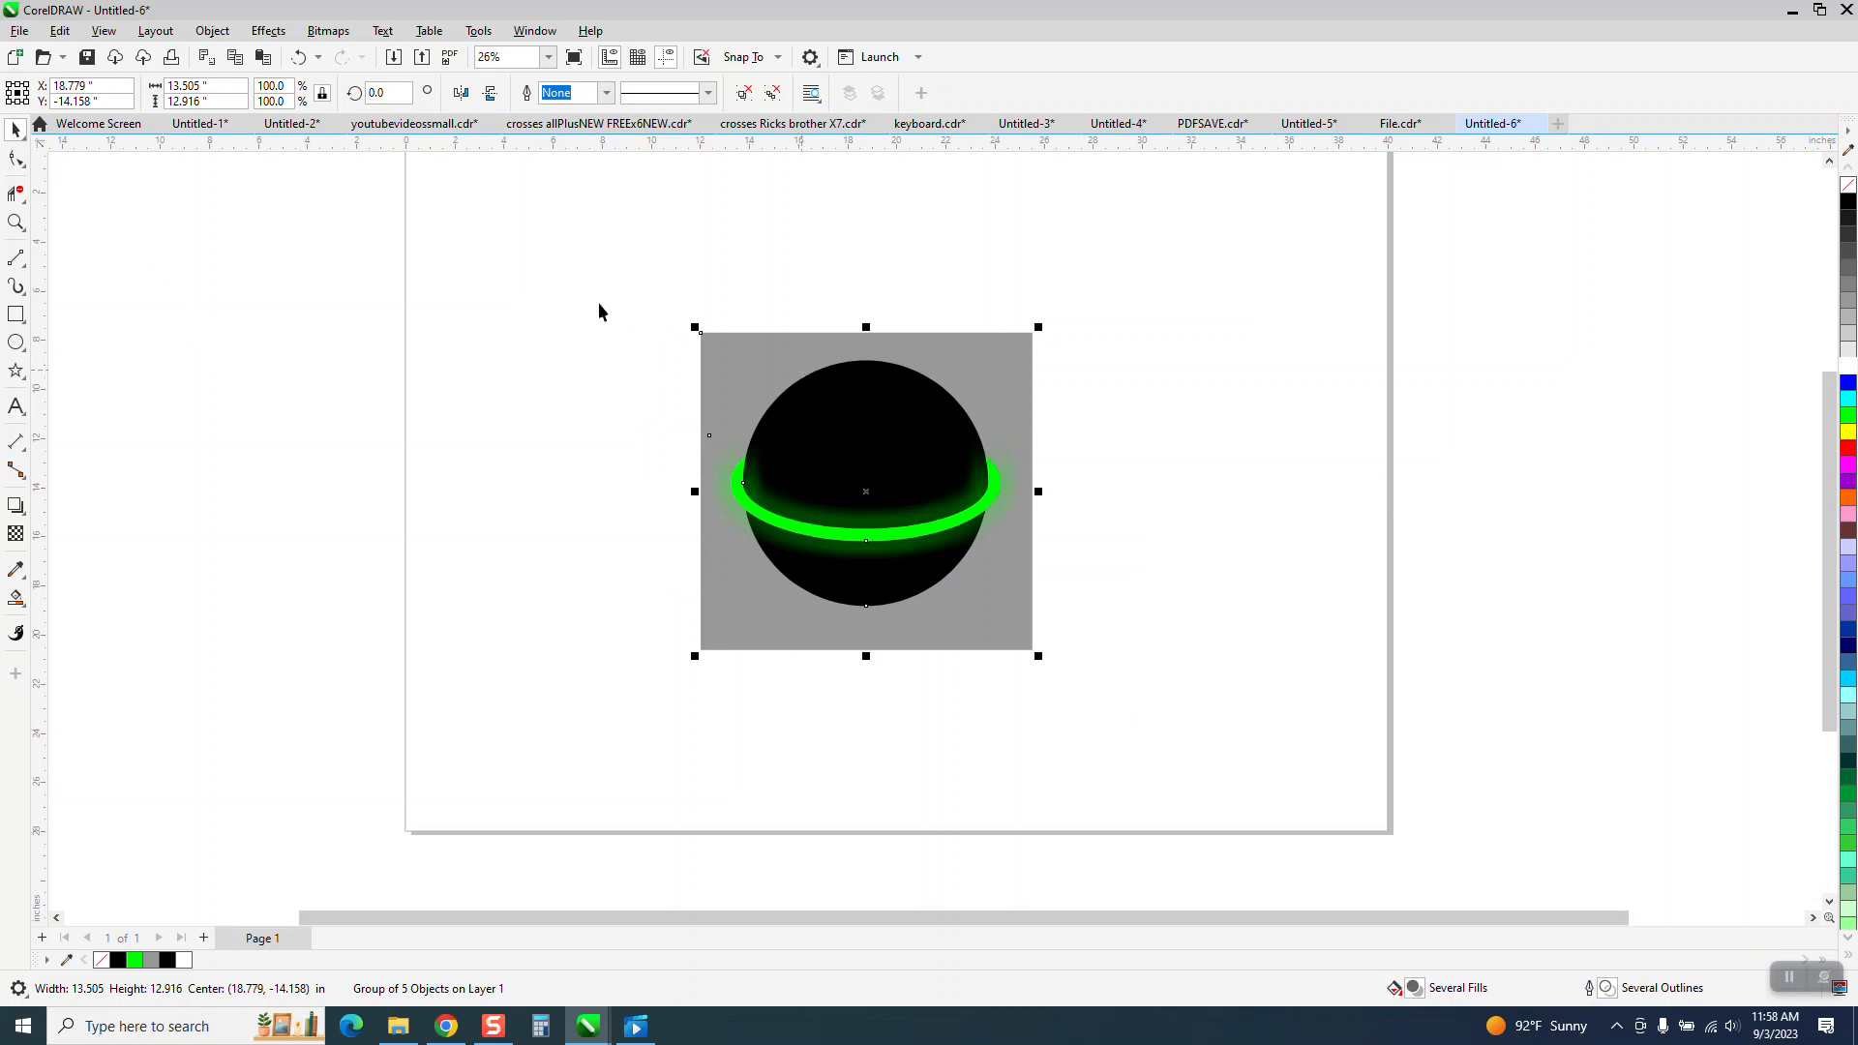
# Export the drawing again as a PDF named ballpdf2, changing the output colour setting before confirming.
pyautogui.click(19, 31)
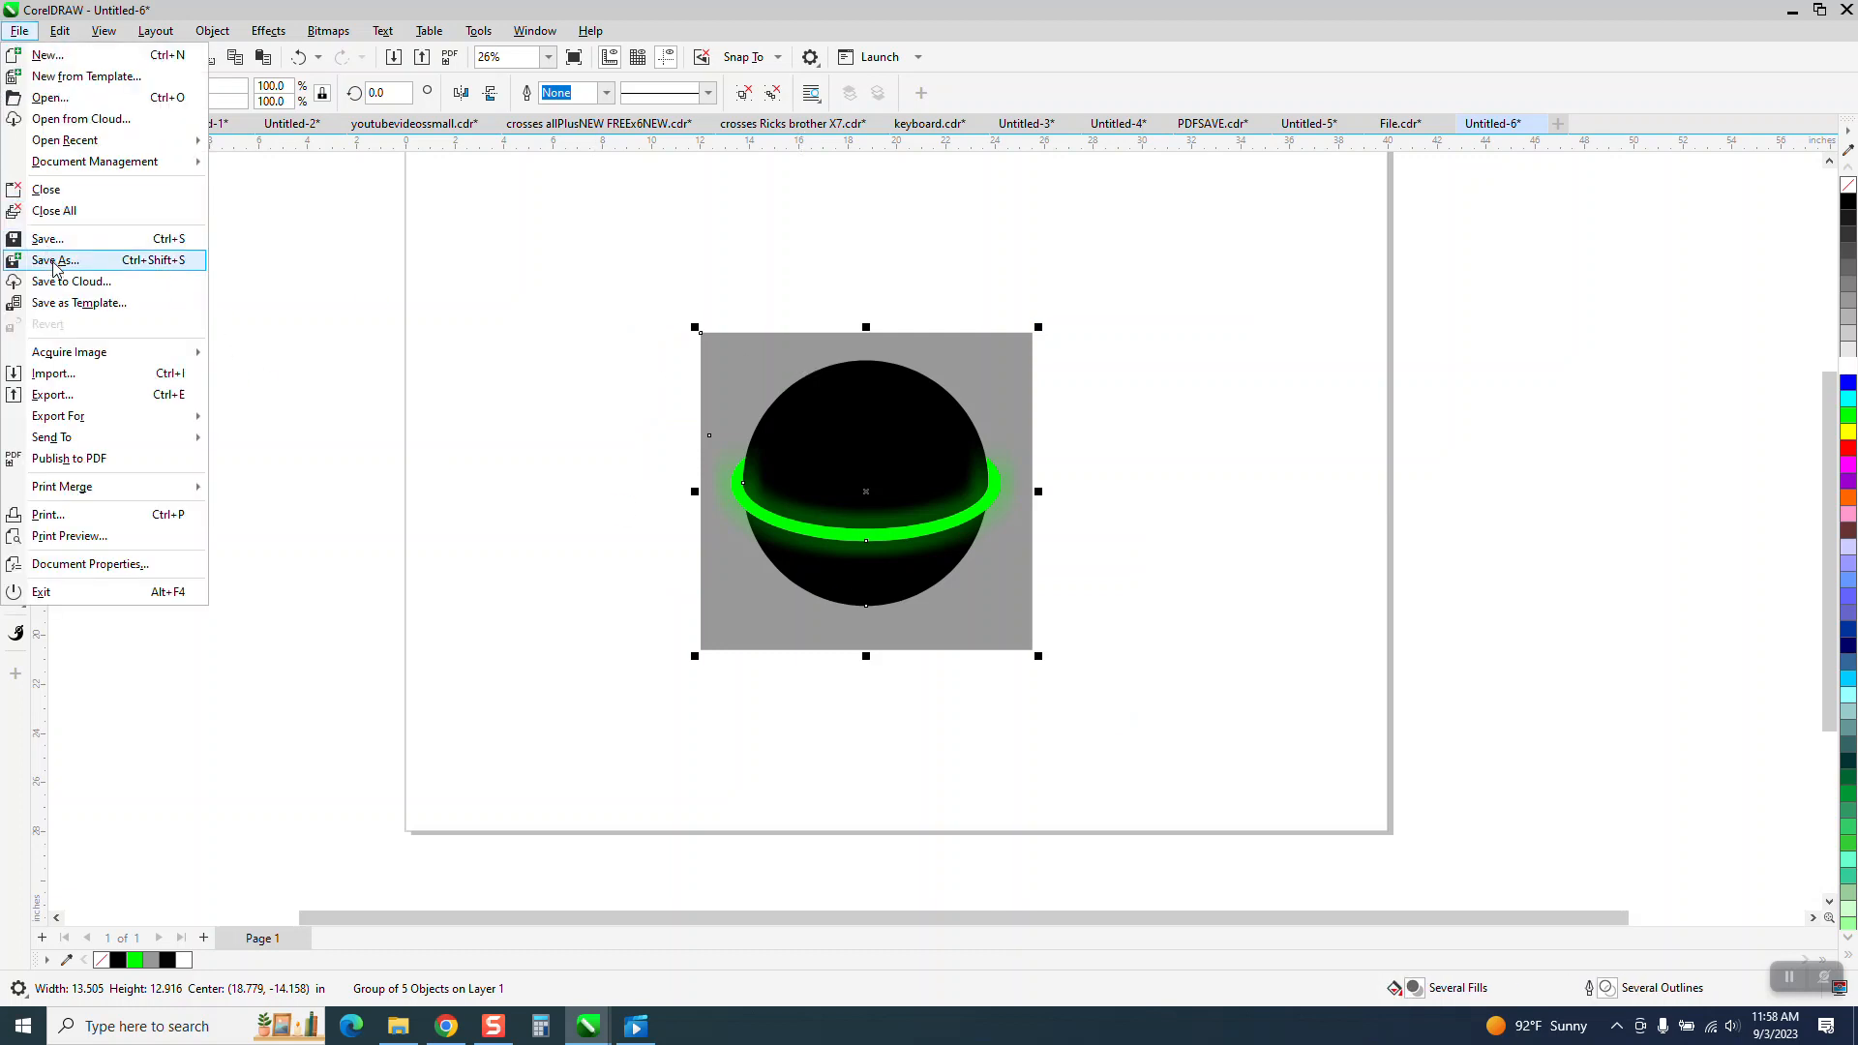
pyautogui.click(58, 399)
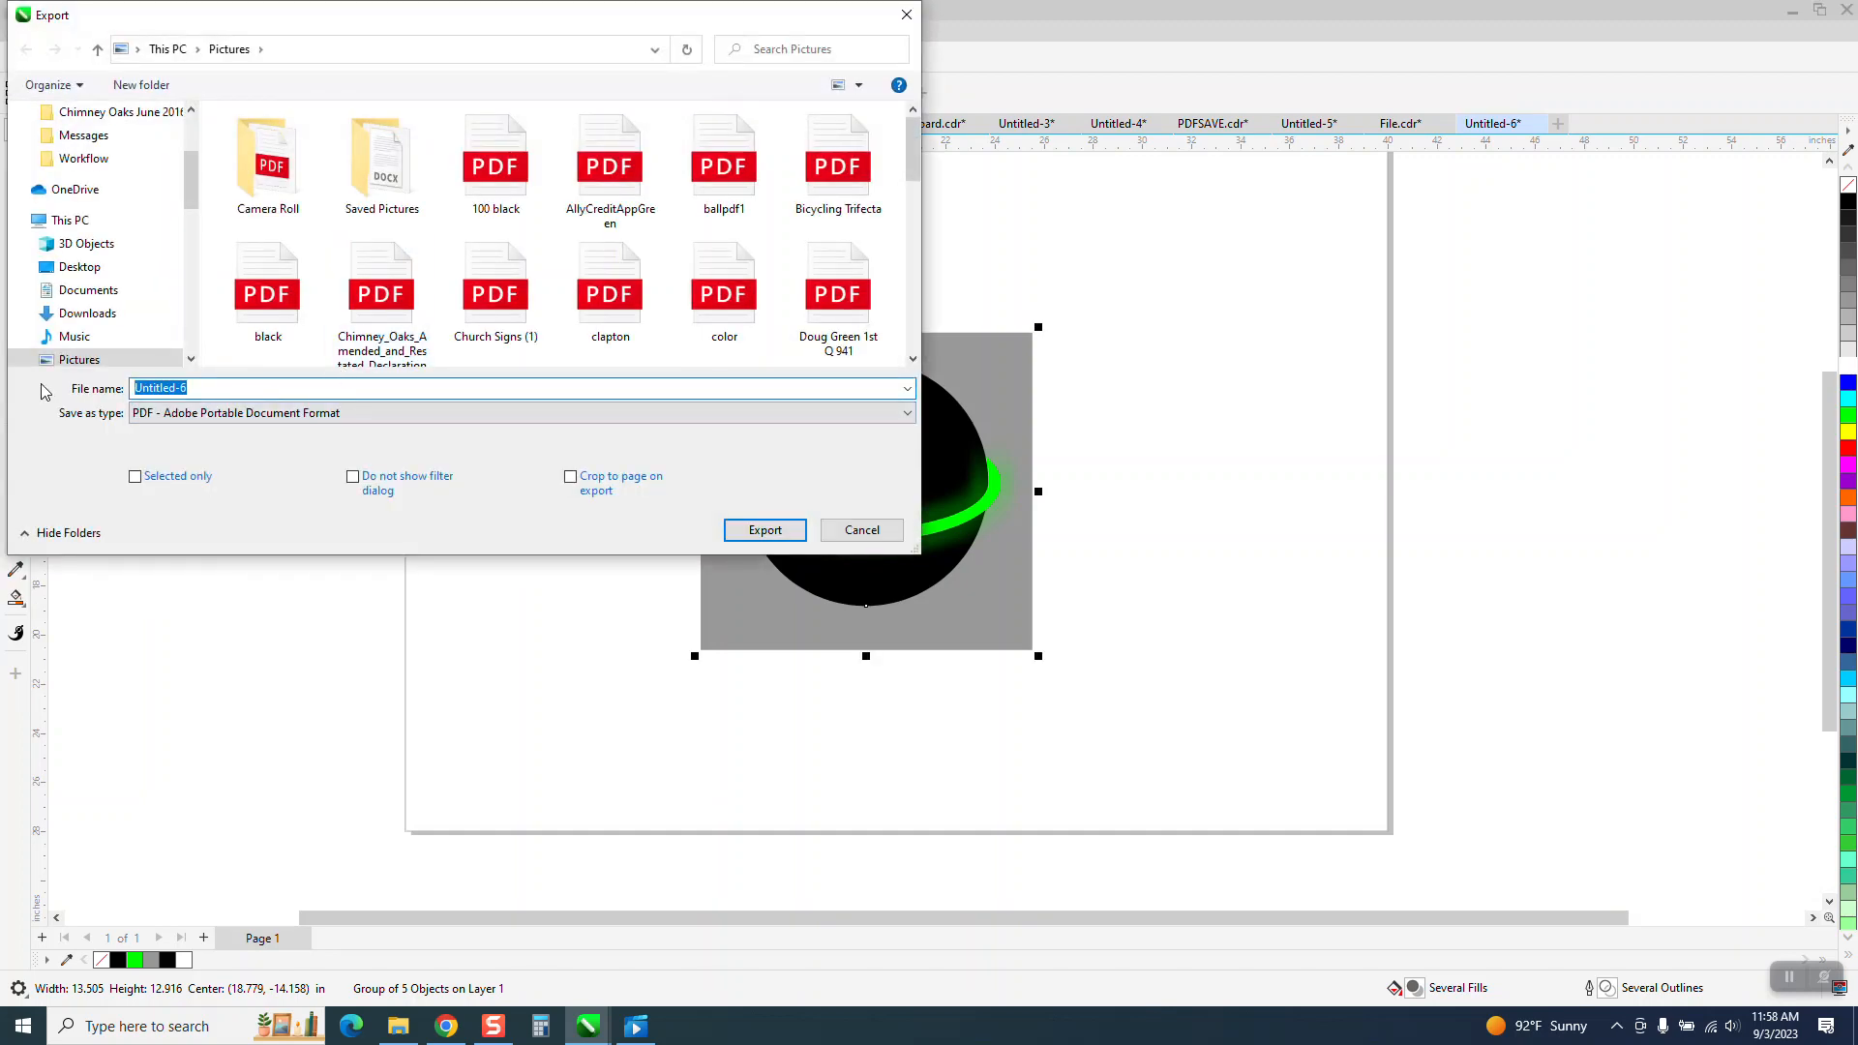
pyautogui.write('ballp')
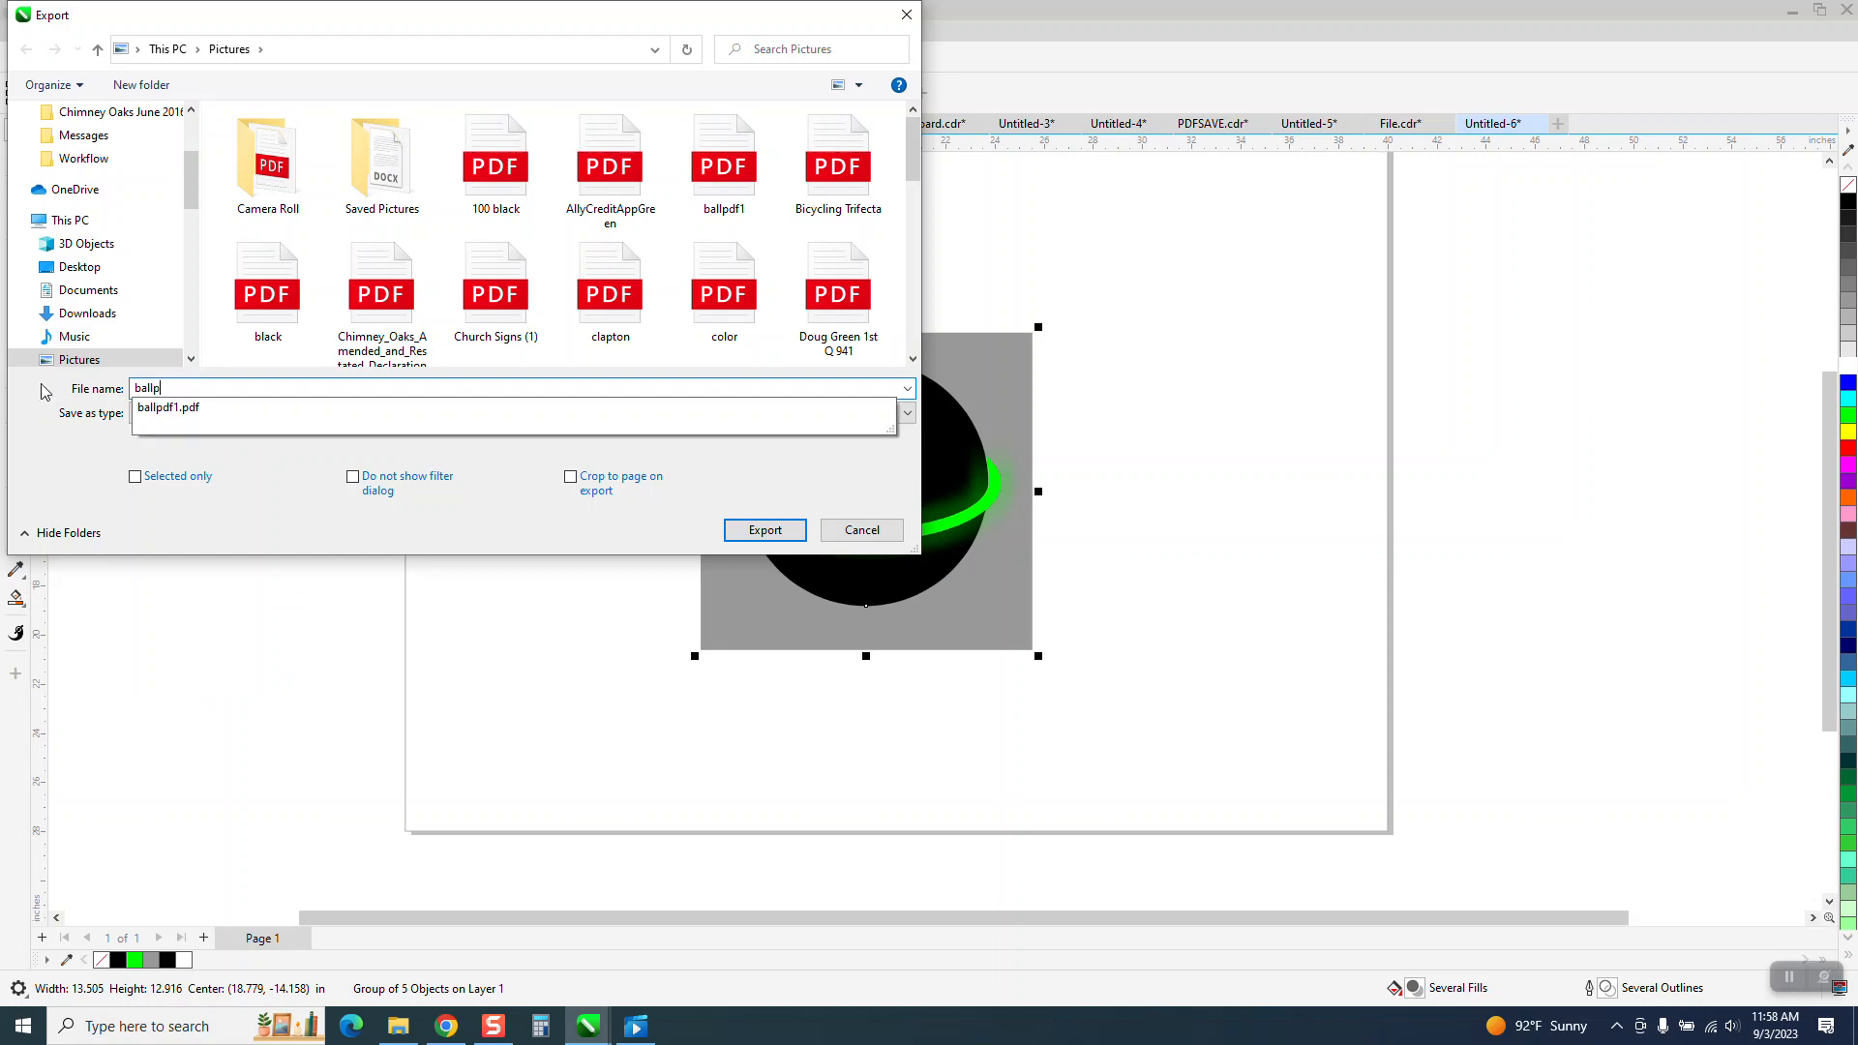
pyautogui.write('df2')
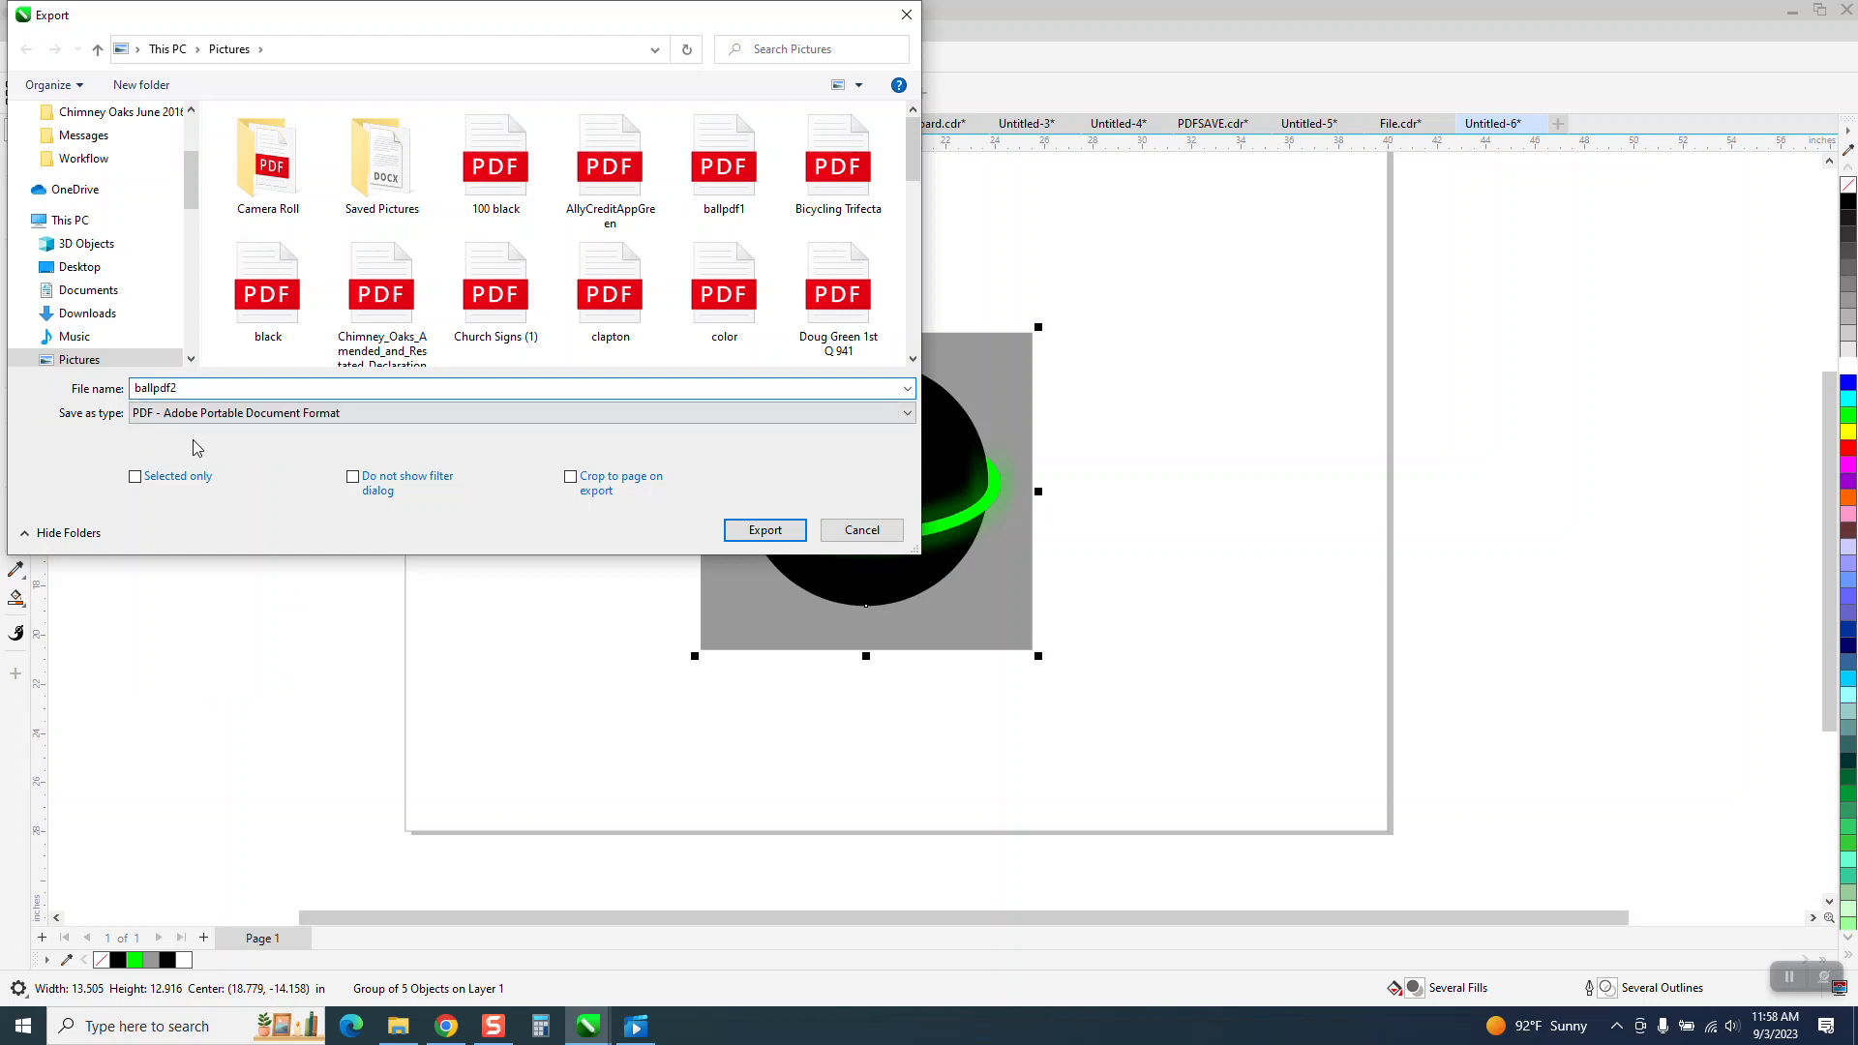
pyautogui.click(765, 530)
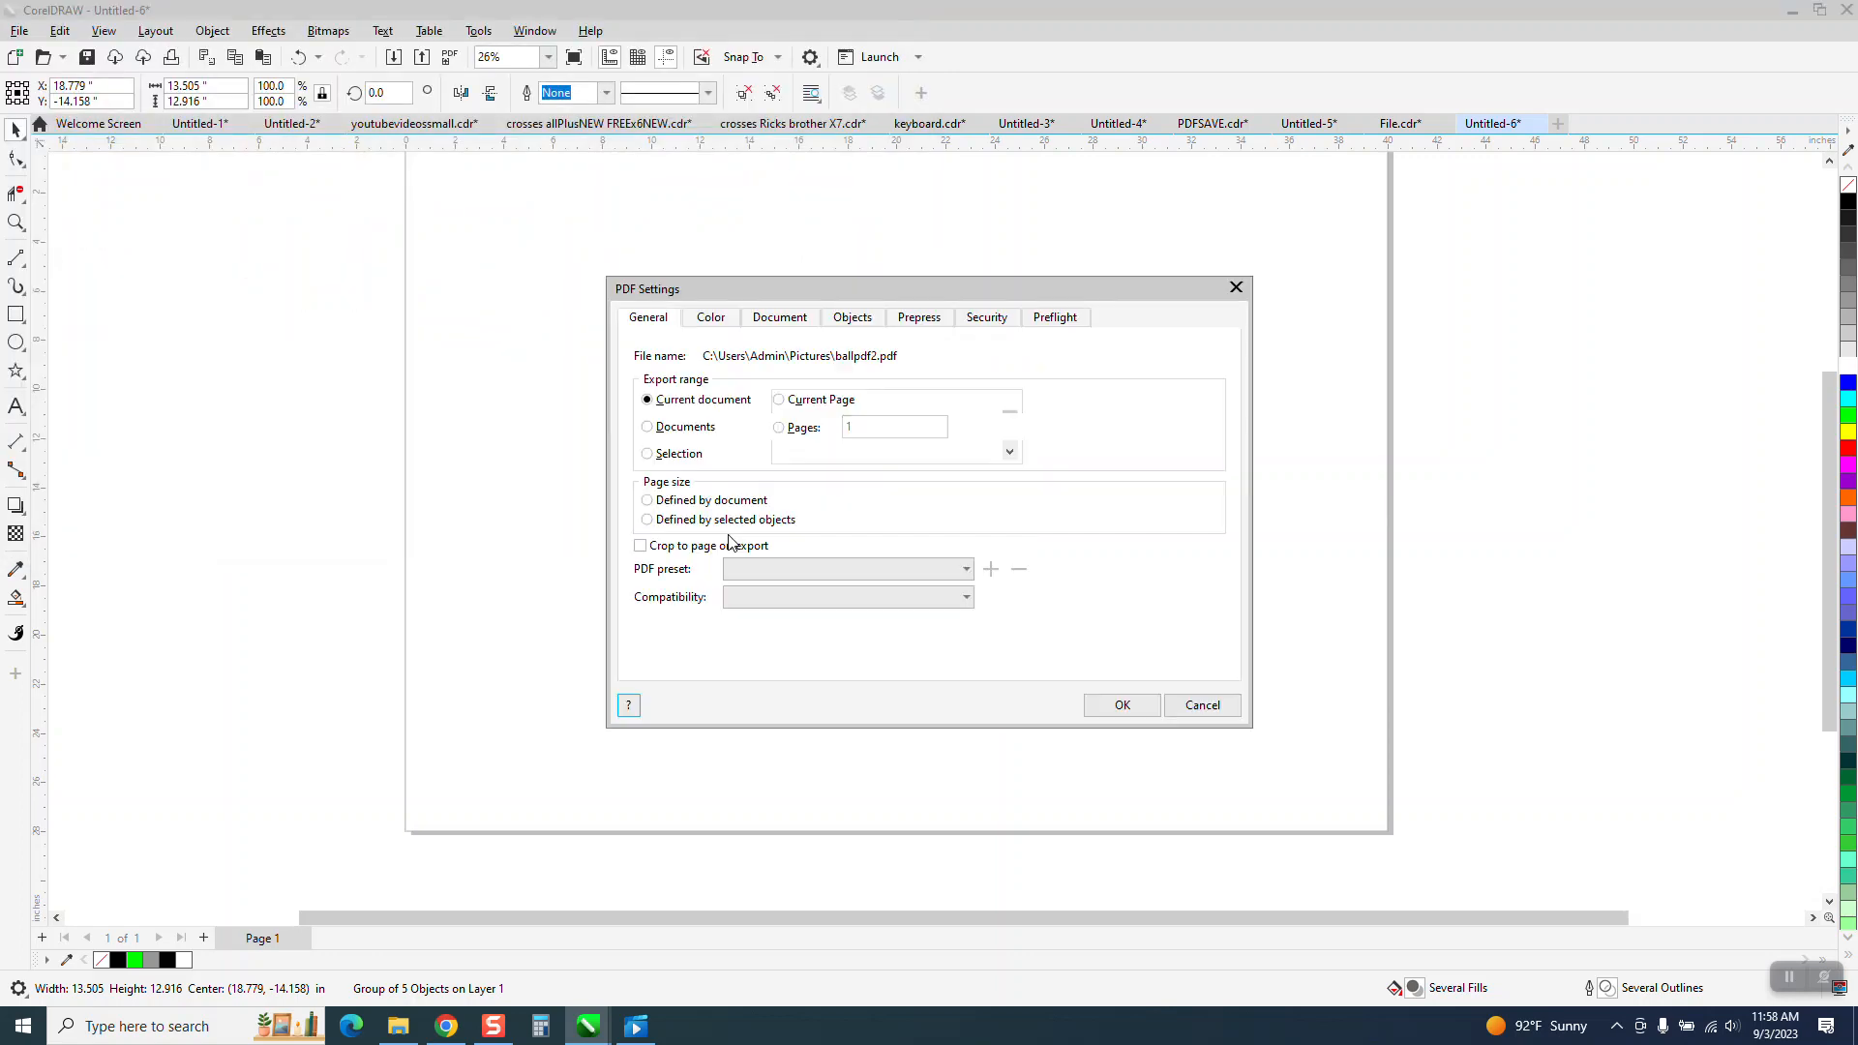
pyautogui.click(728, 320)
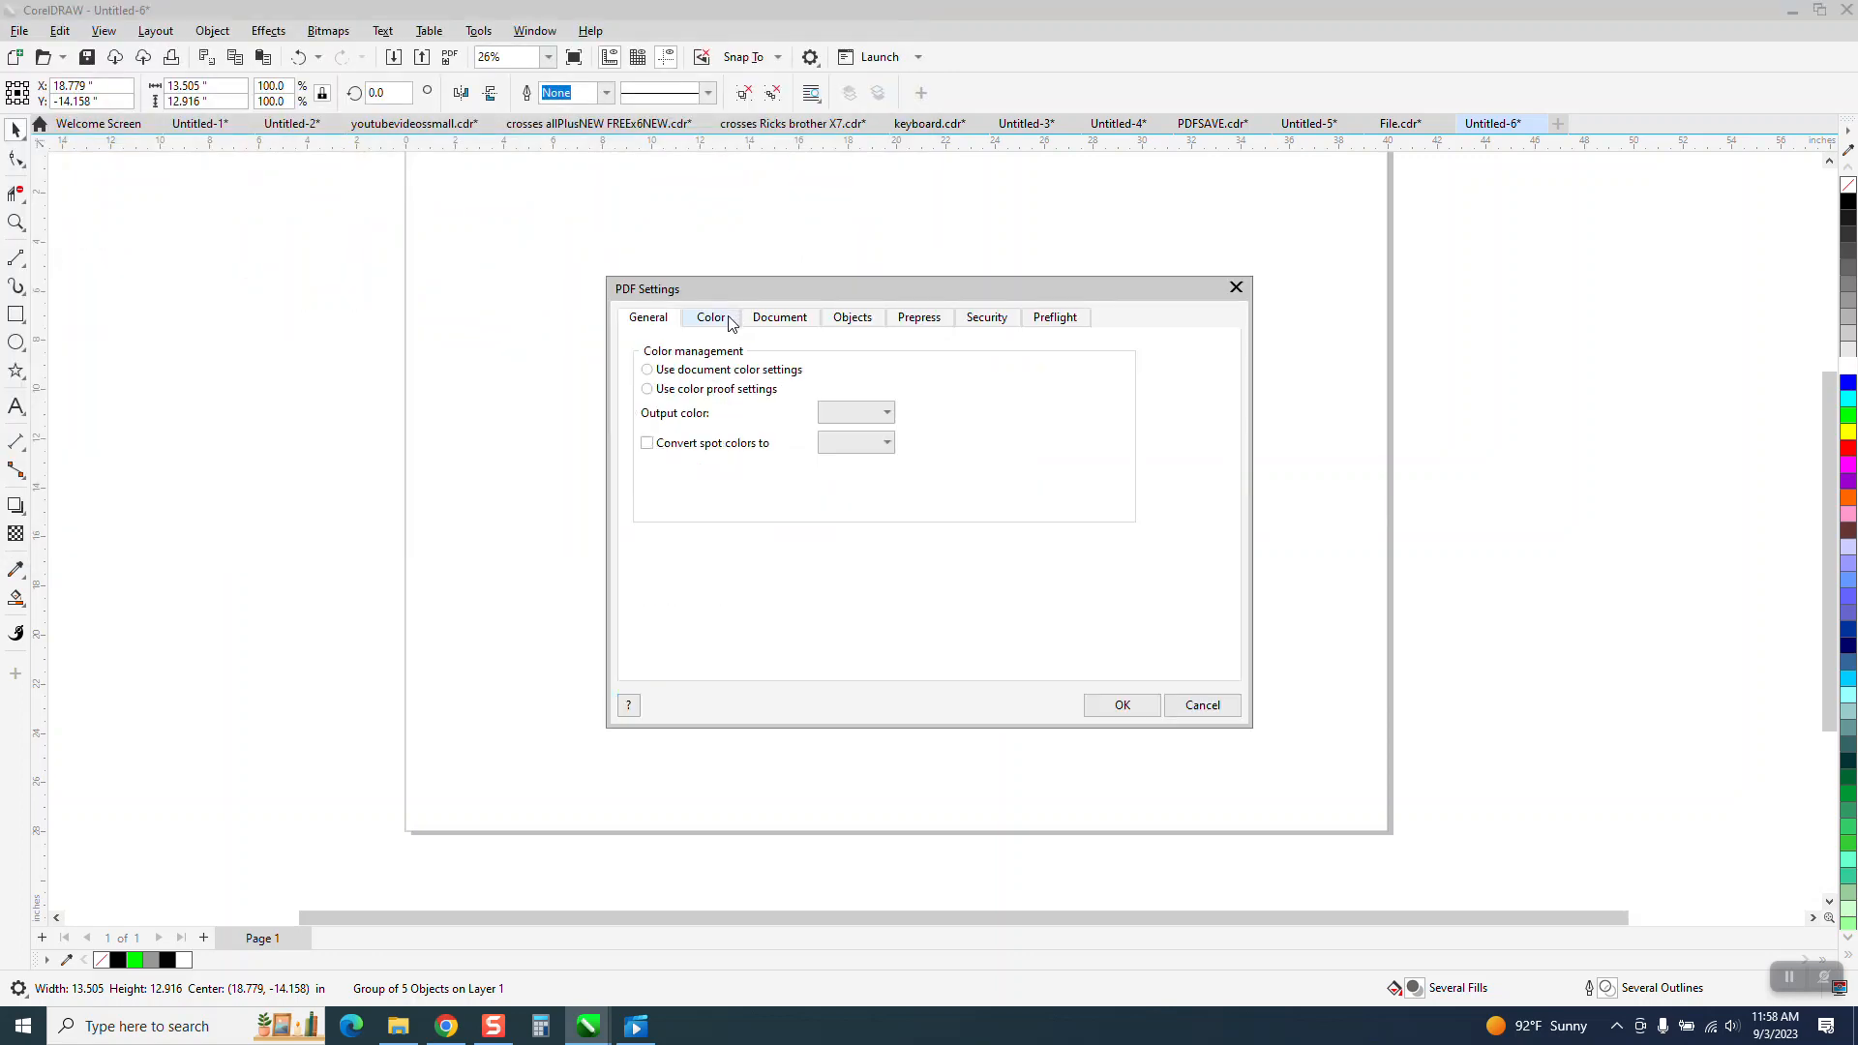
pyautogui.click(888, 414)
pyautogui.click(832, 431)
pyautogui.click(1120, 705)
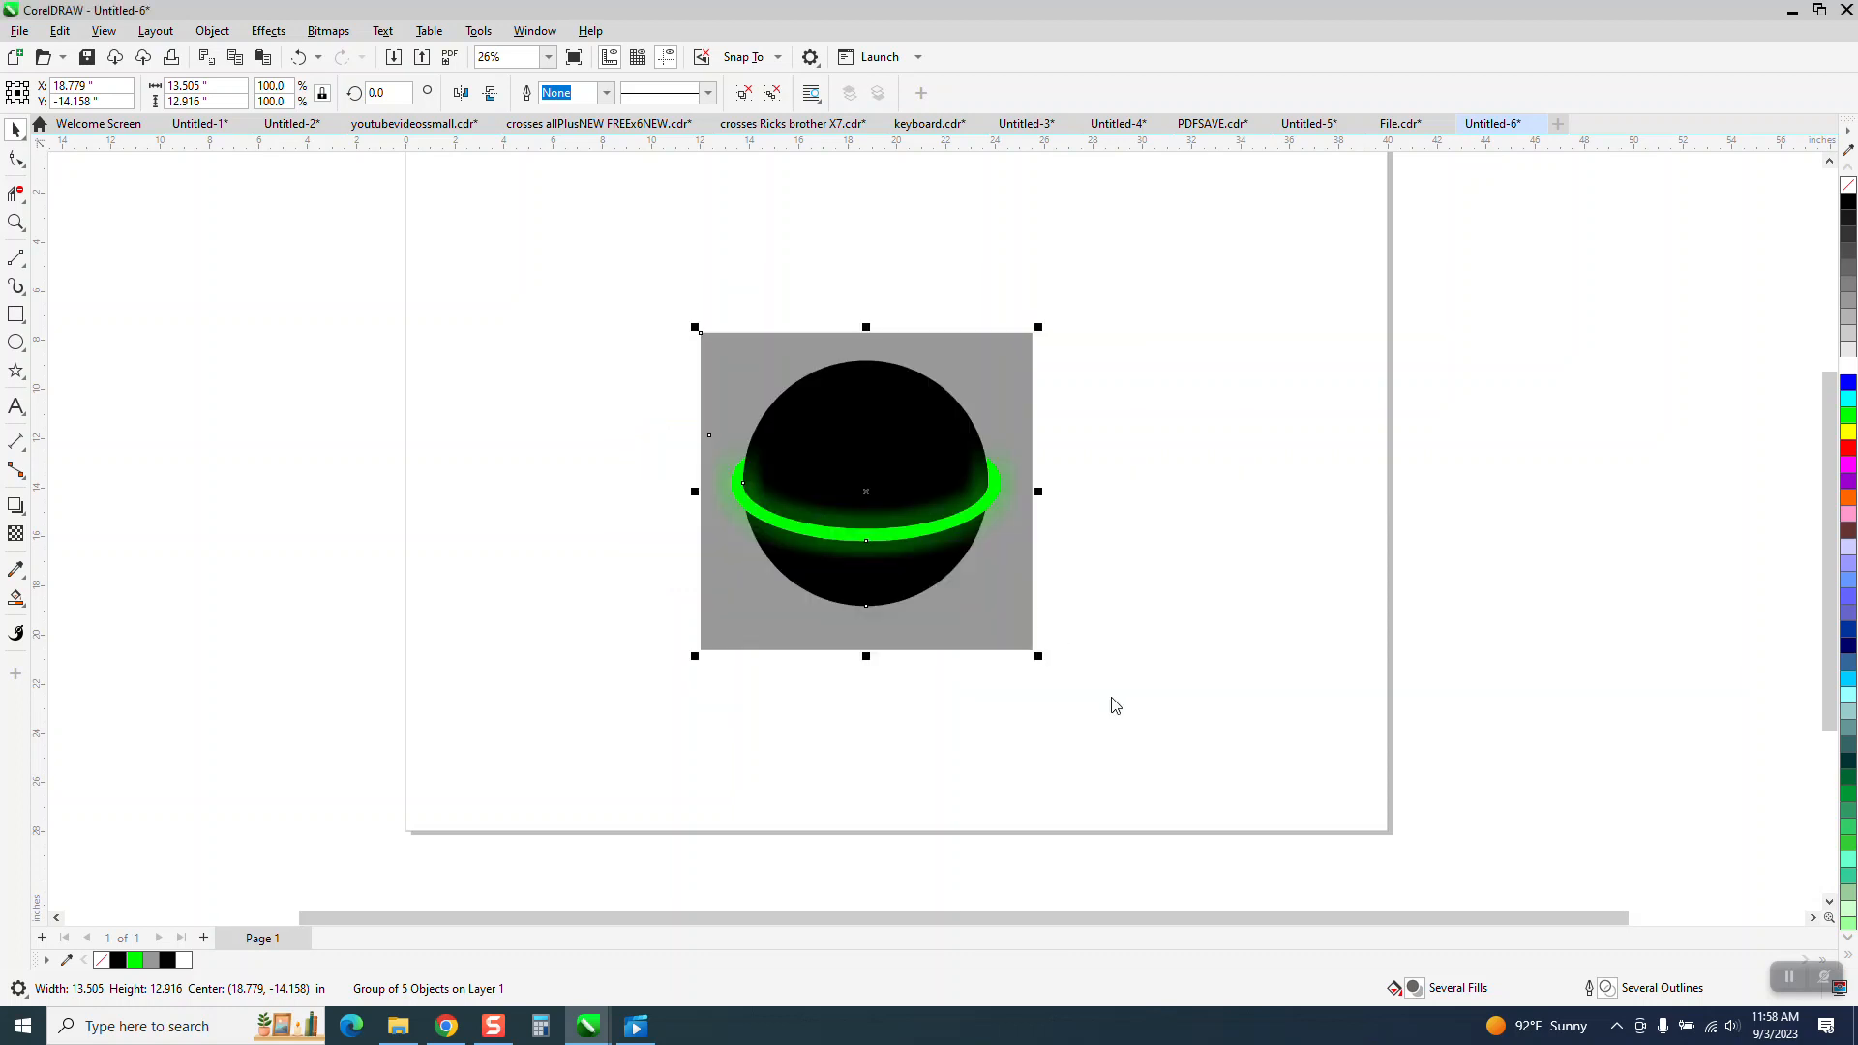
# Import ballpdf1.pdf as curves and place it beside the original ball drawing.
pyautogui.rightClick(524, 426)
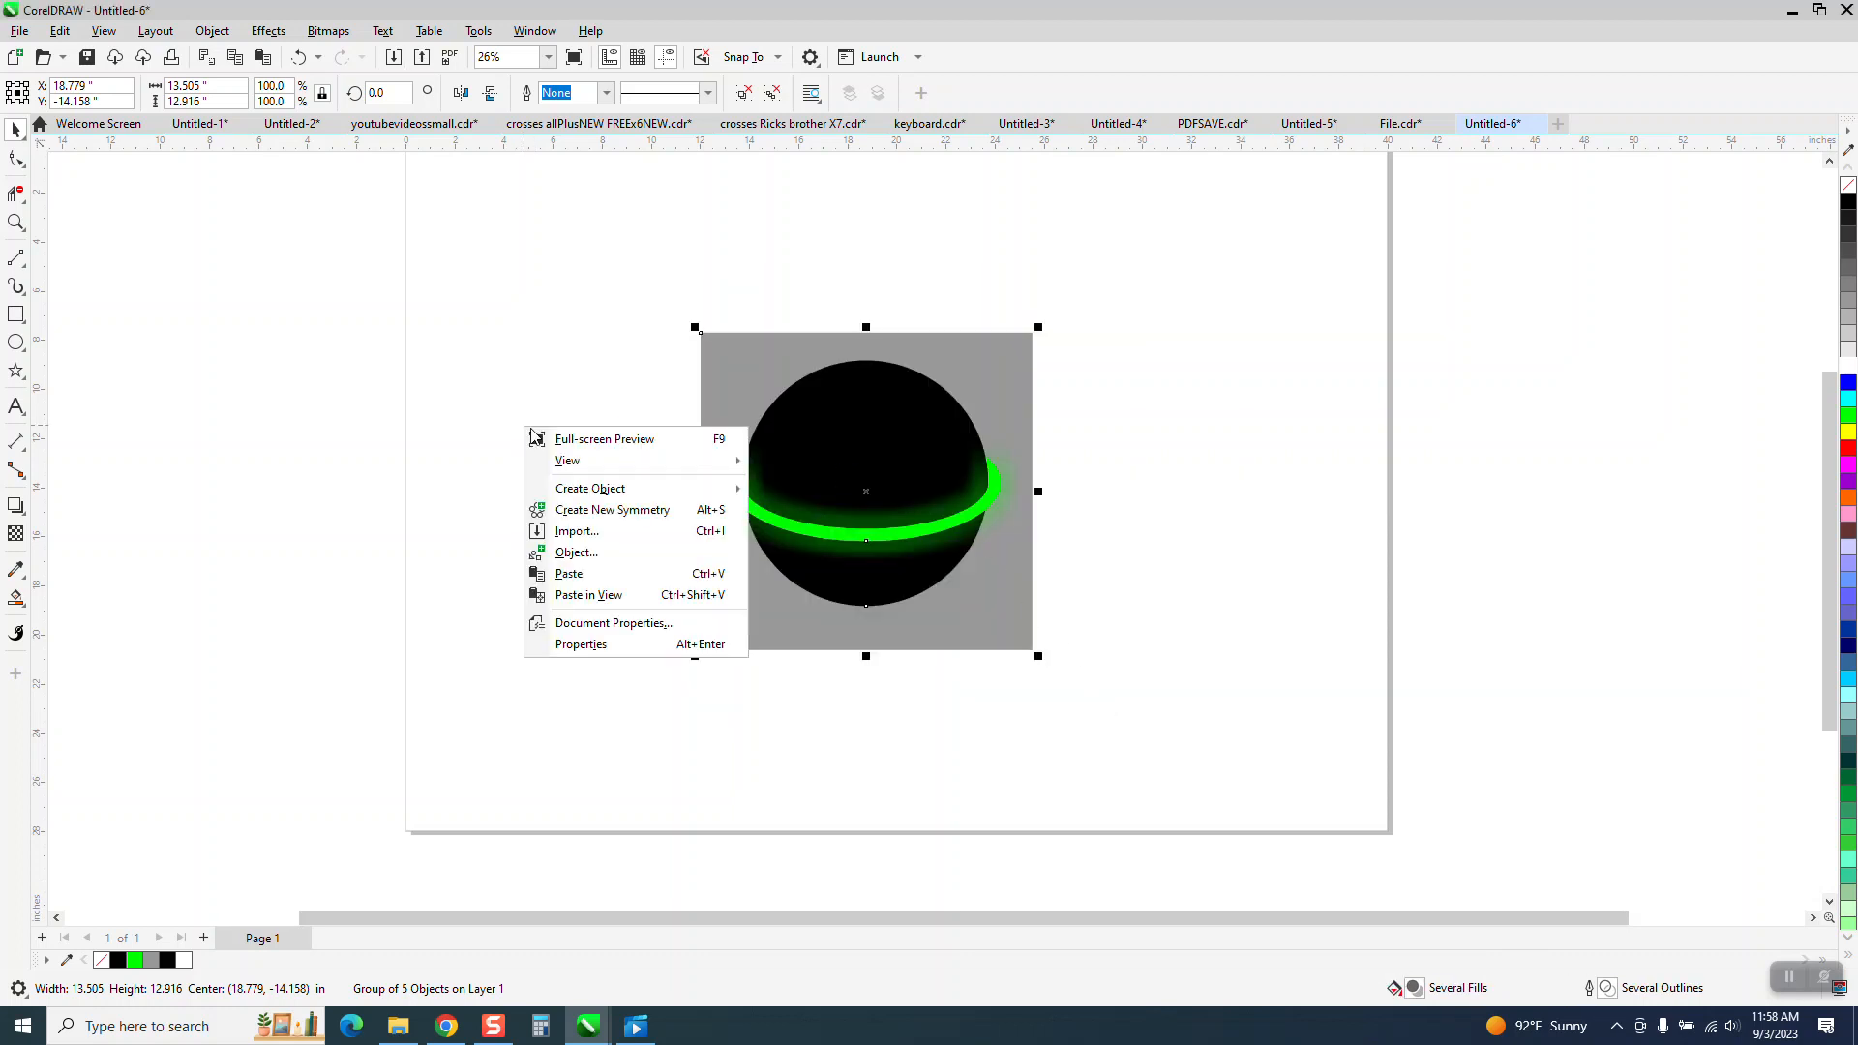
pyautogui.click(593, 534)
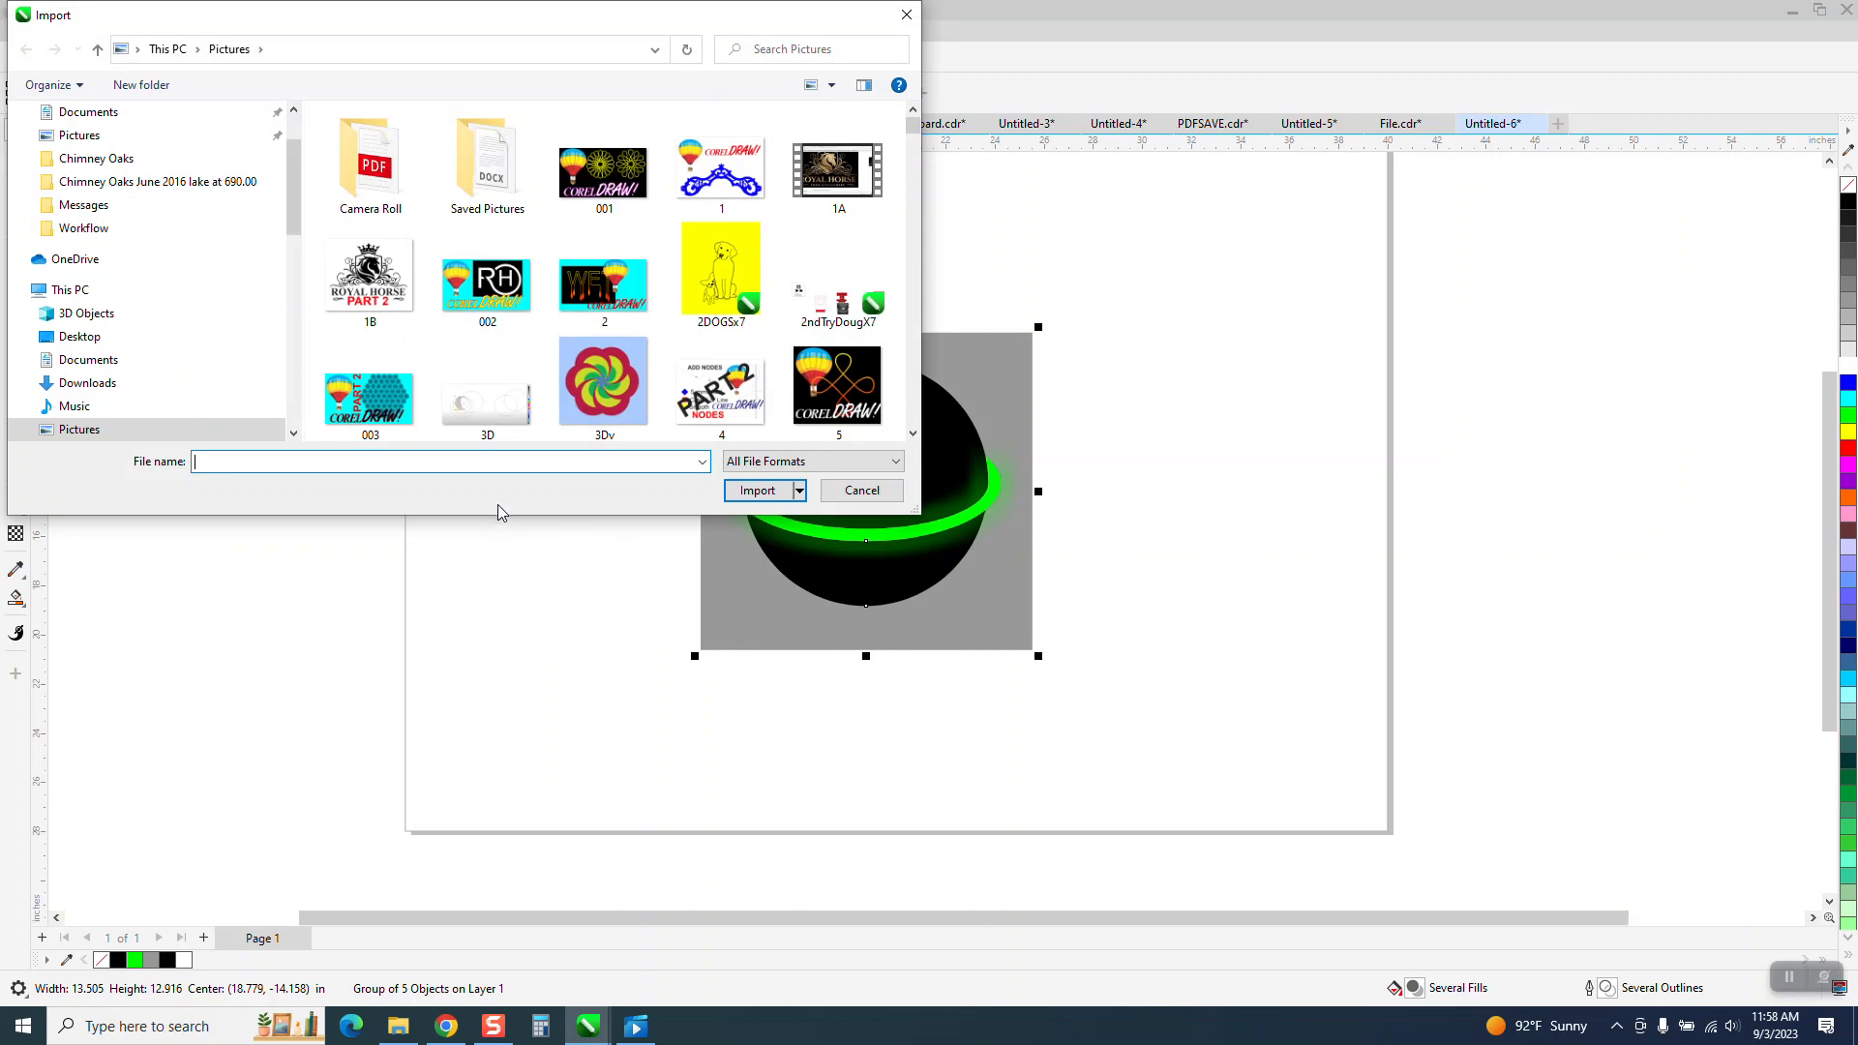
pyautogui.write('ball')
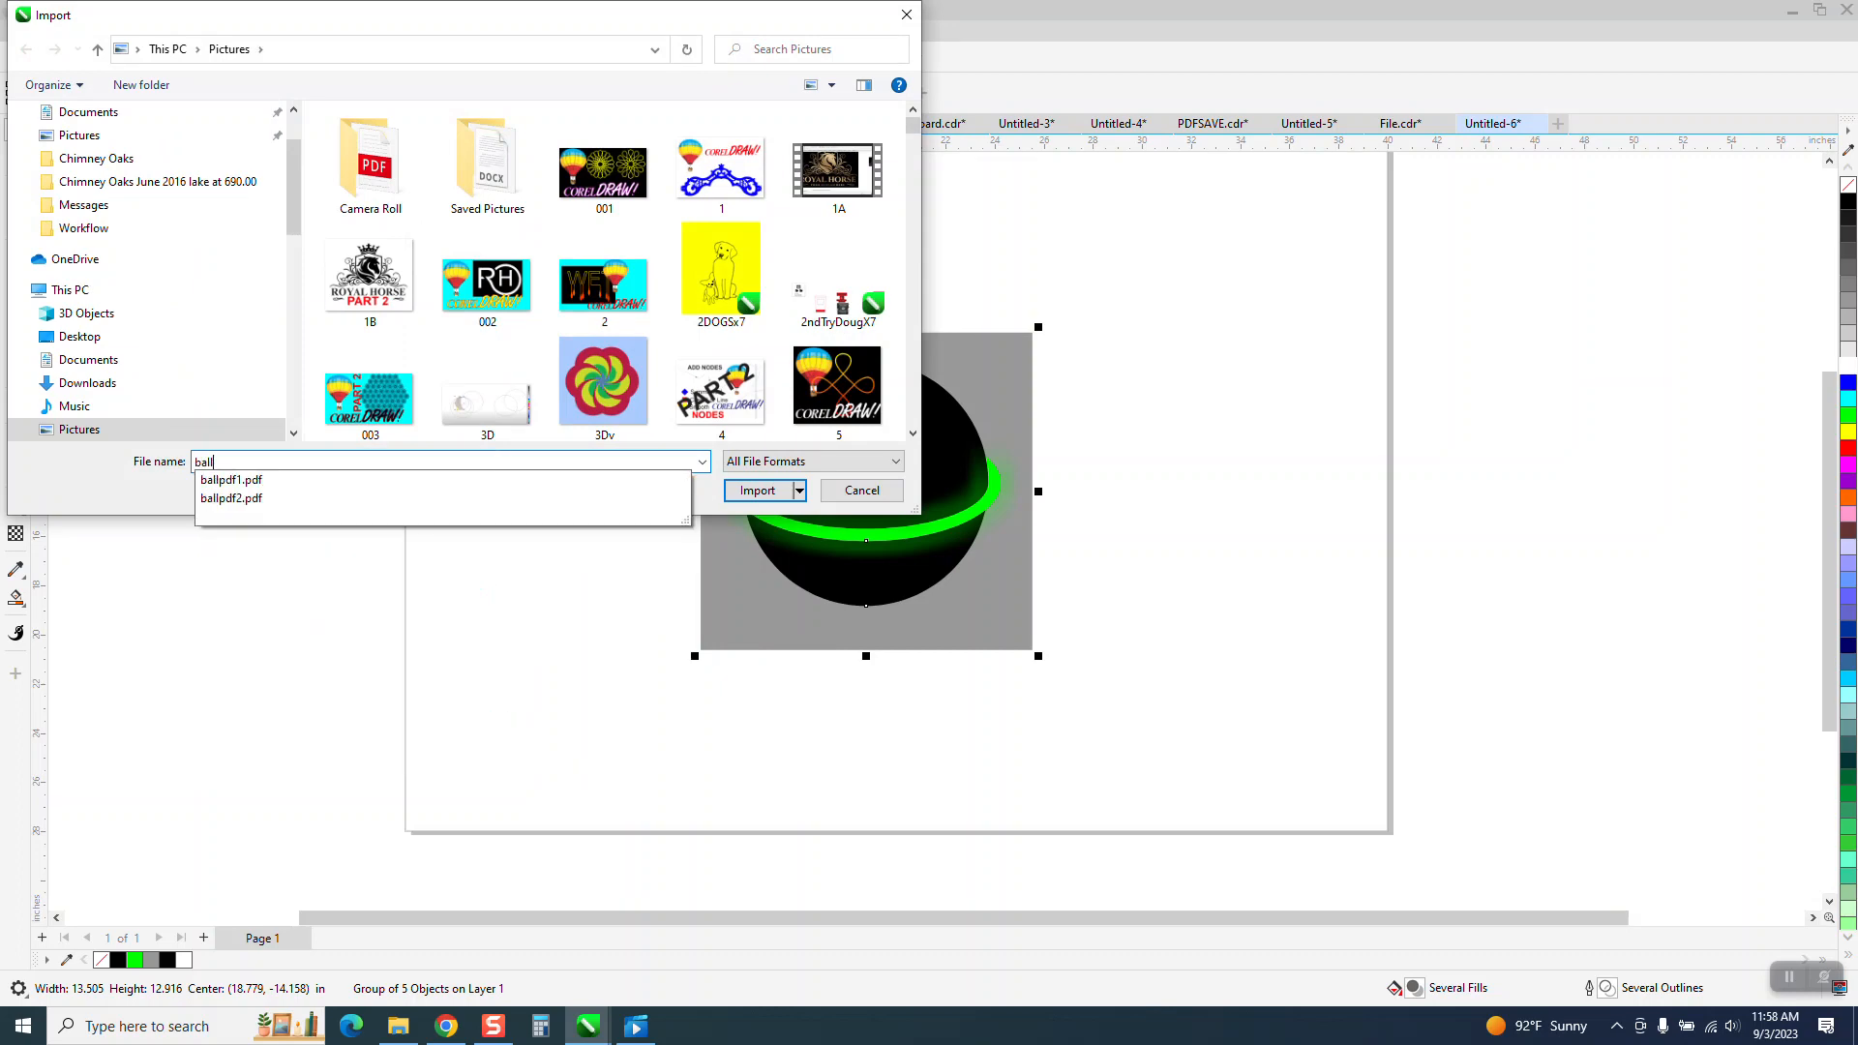
pyautogui.click(275, 480)
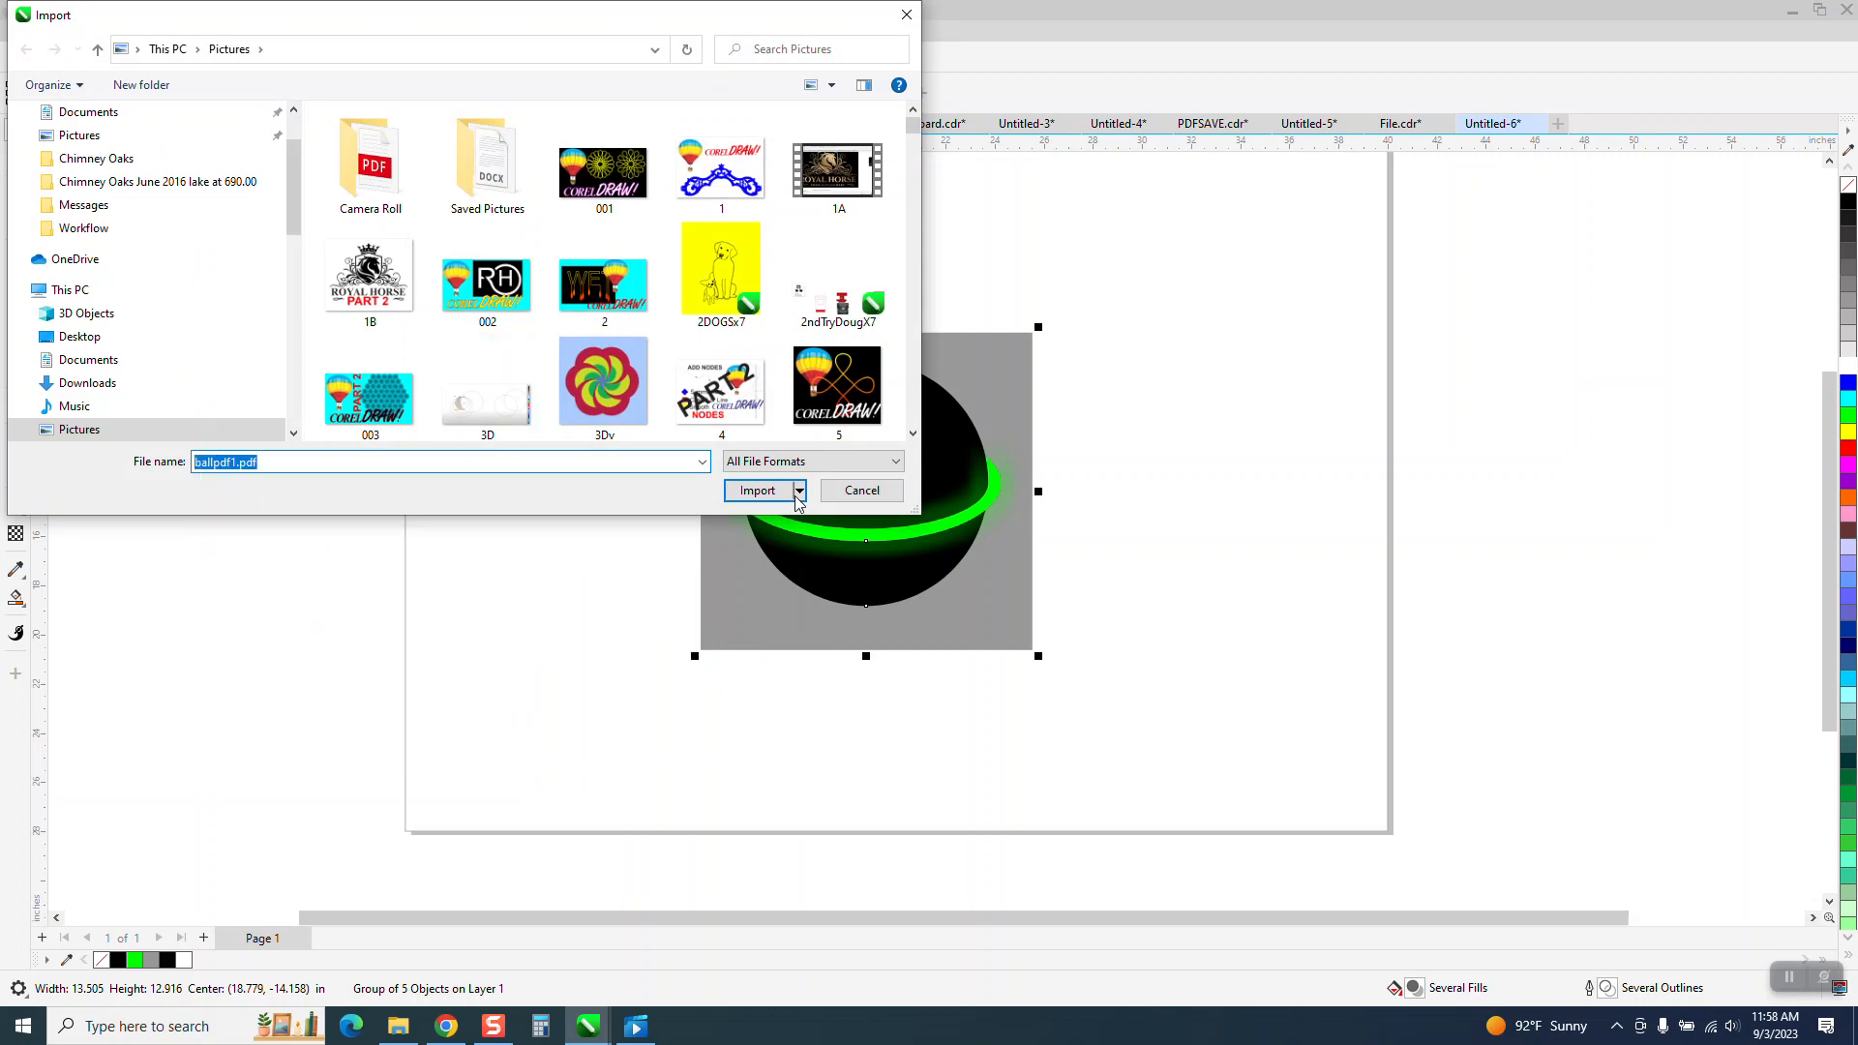
pyautogui.click(757, 491)
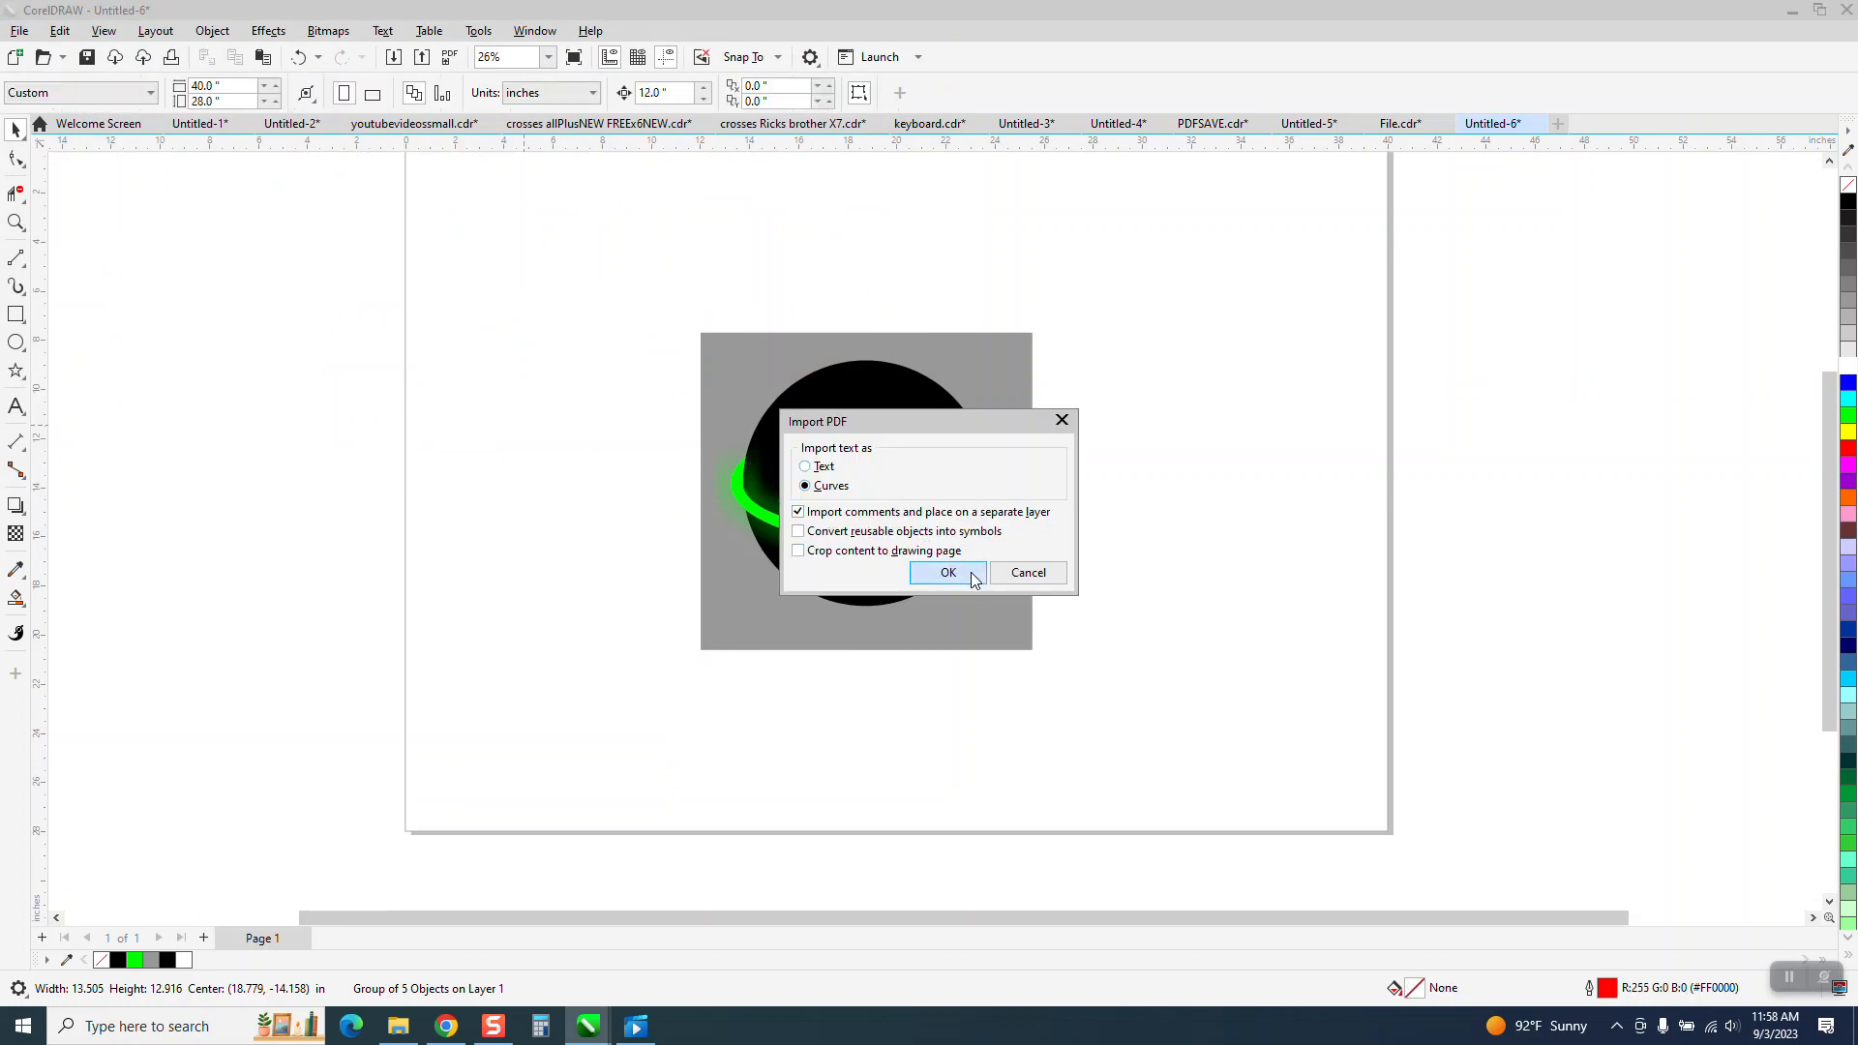
pyautogui.click(974, 578)
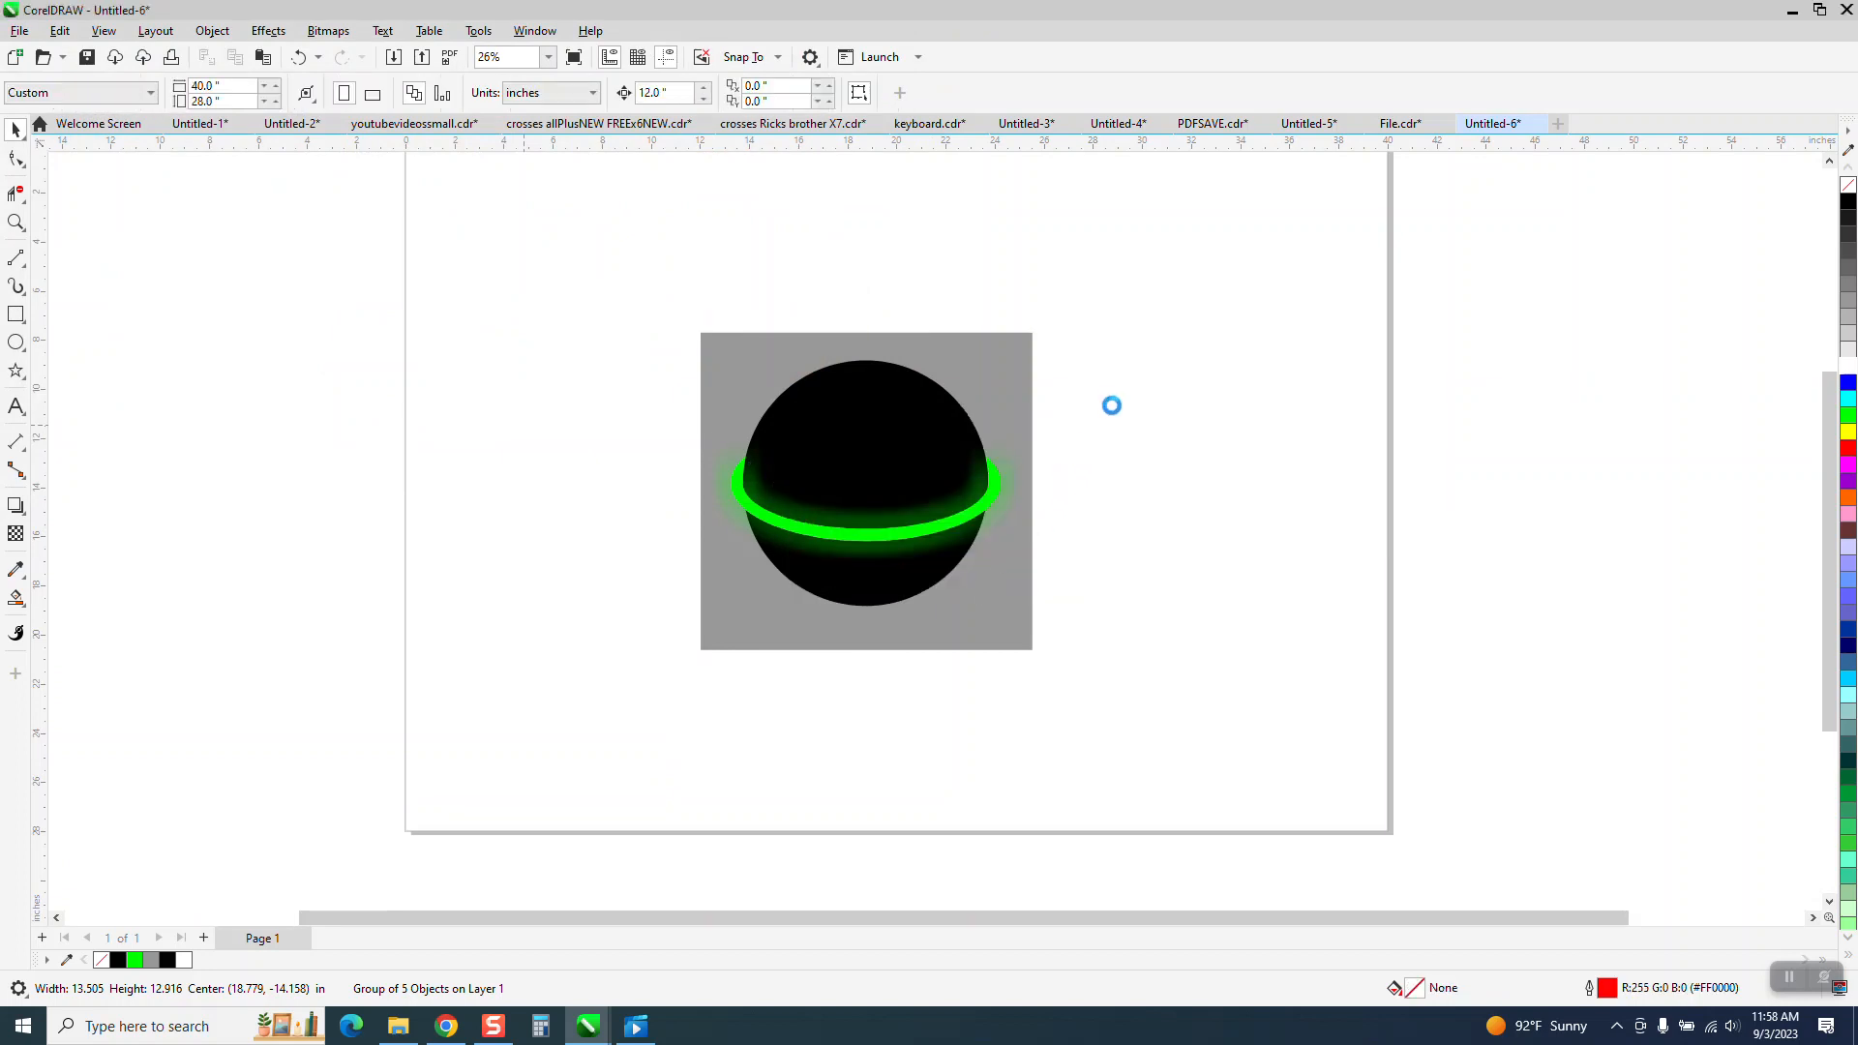
pyautogui.click(1043, 331)
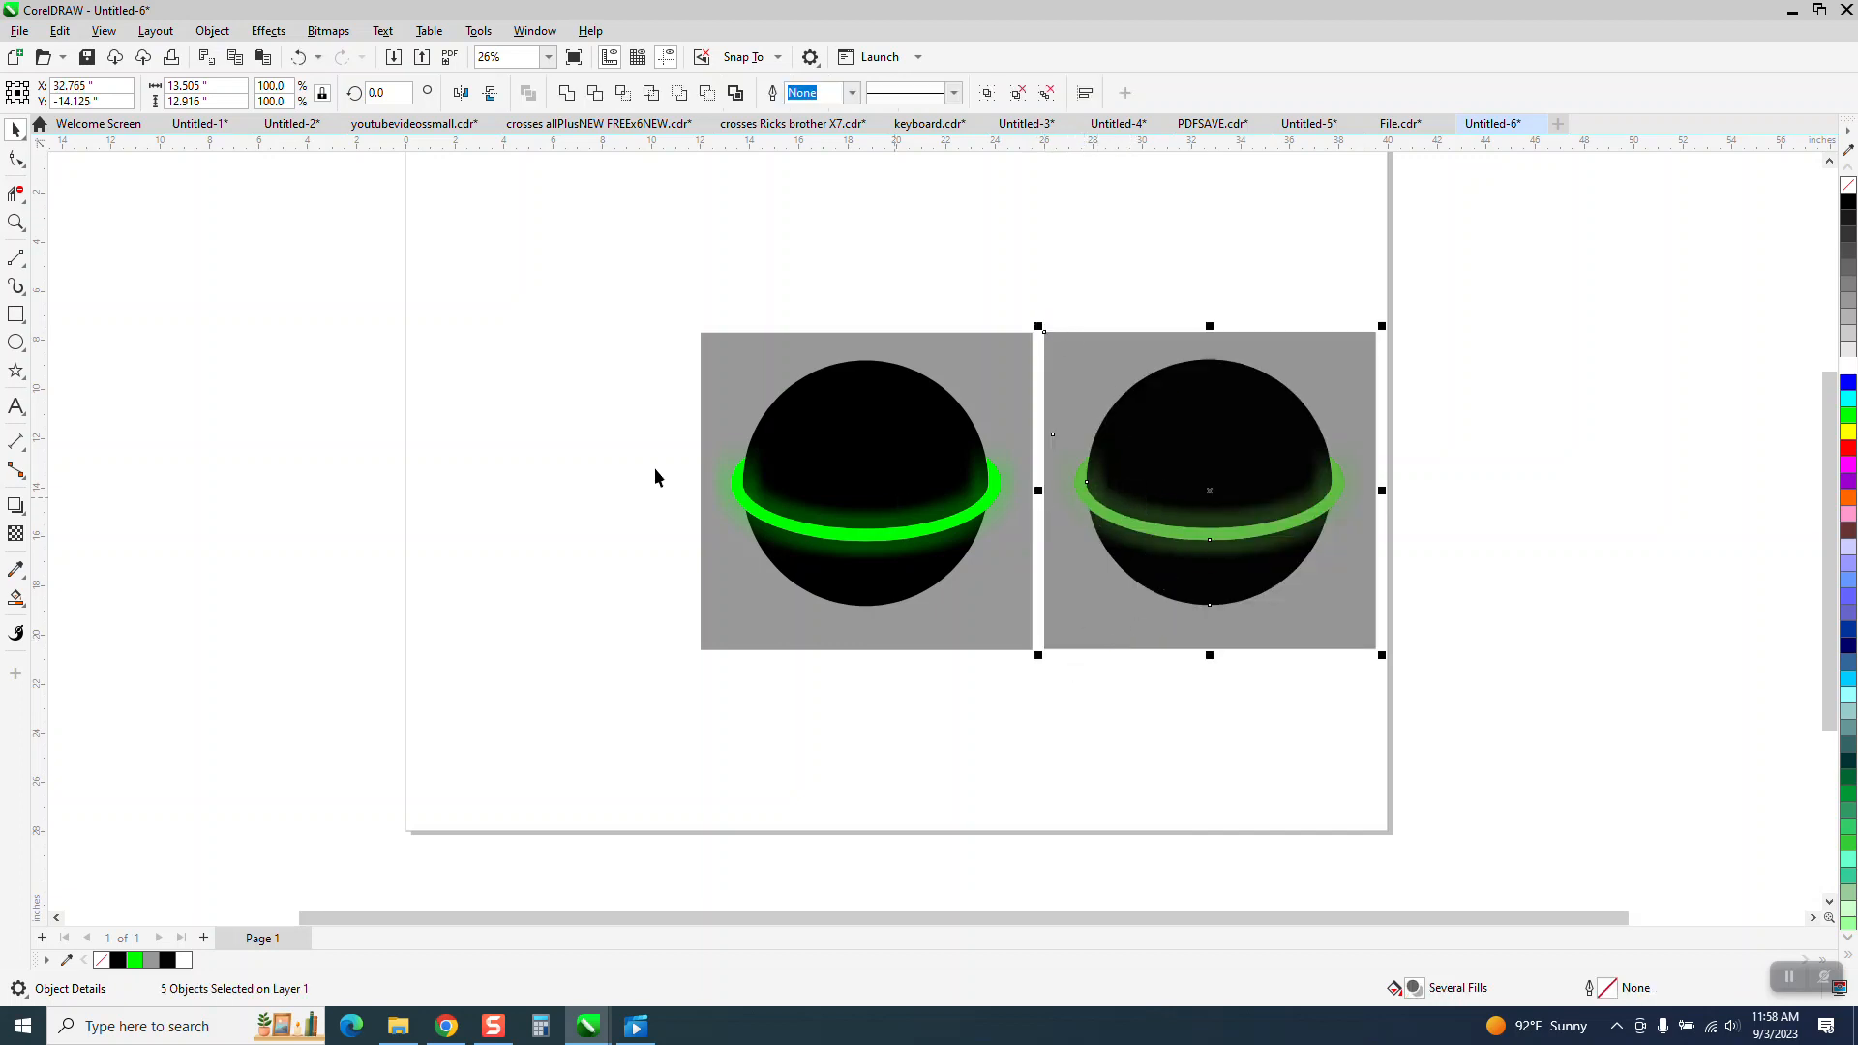
# Zoom in to compare the imported PDF ball with the original ball drawing.
pyautogui.click(15, 223)
pyautogui.moveTo(961, 350); pyautogui.dragTo(1351, 606)
pyautogui.scroll(-1, 1015, 444)
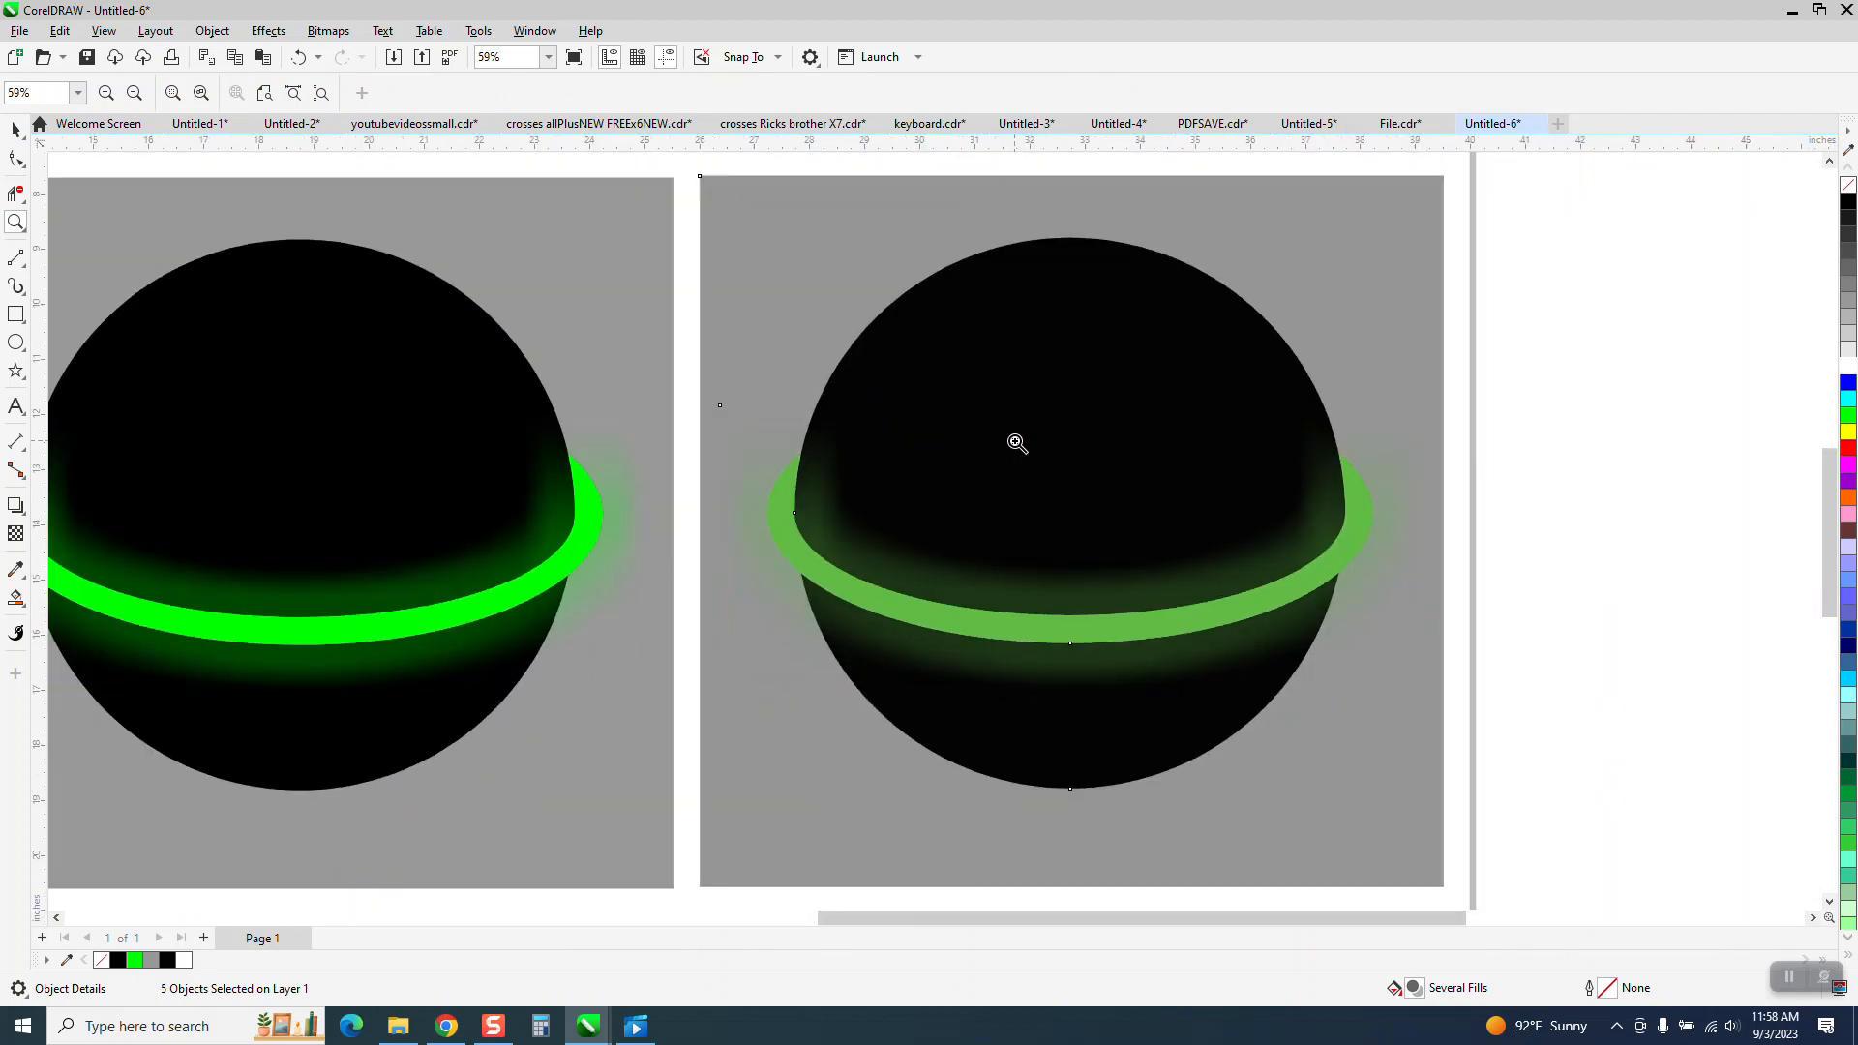
pyautogui.scroll(-2, 1025, 561)
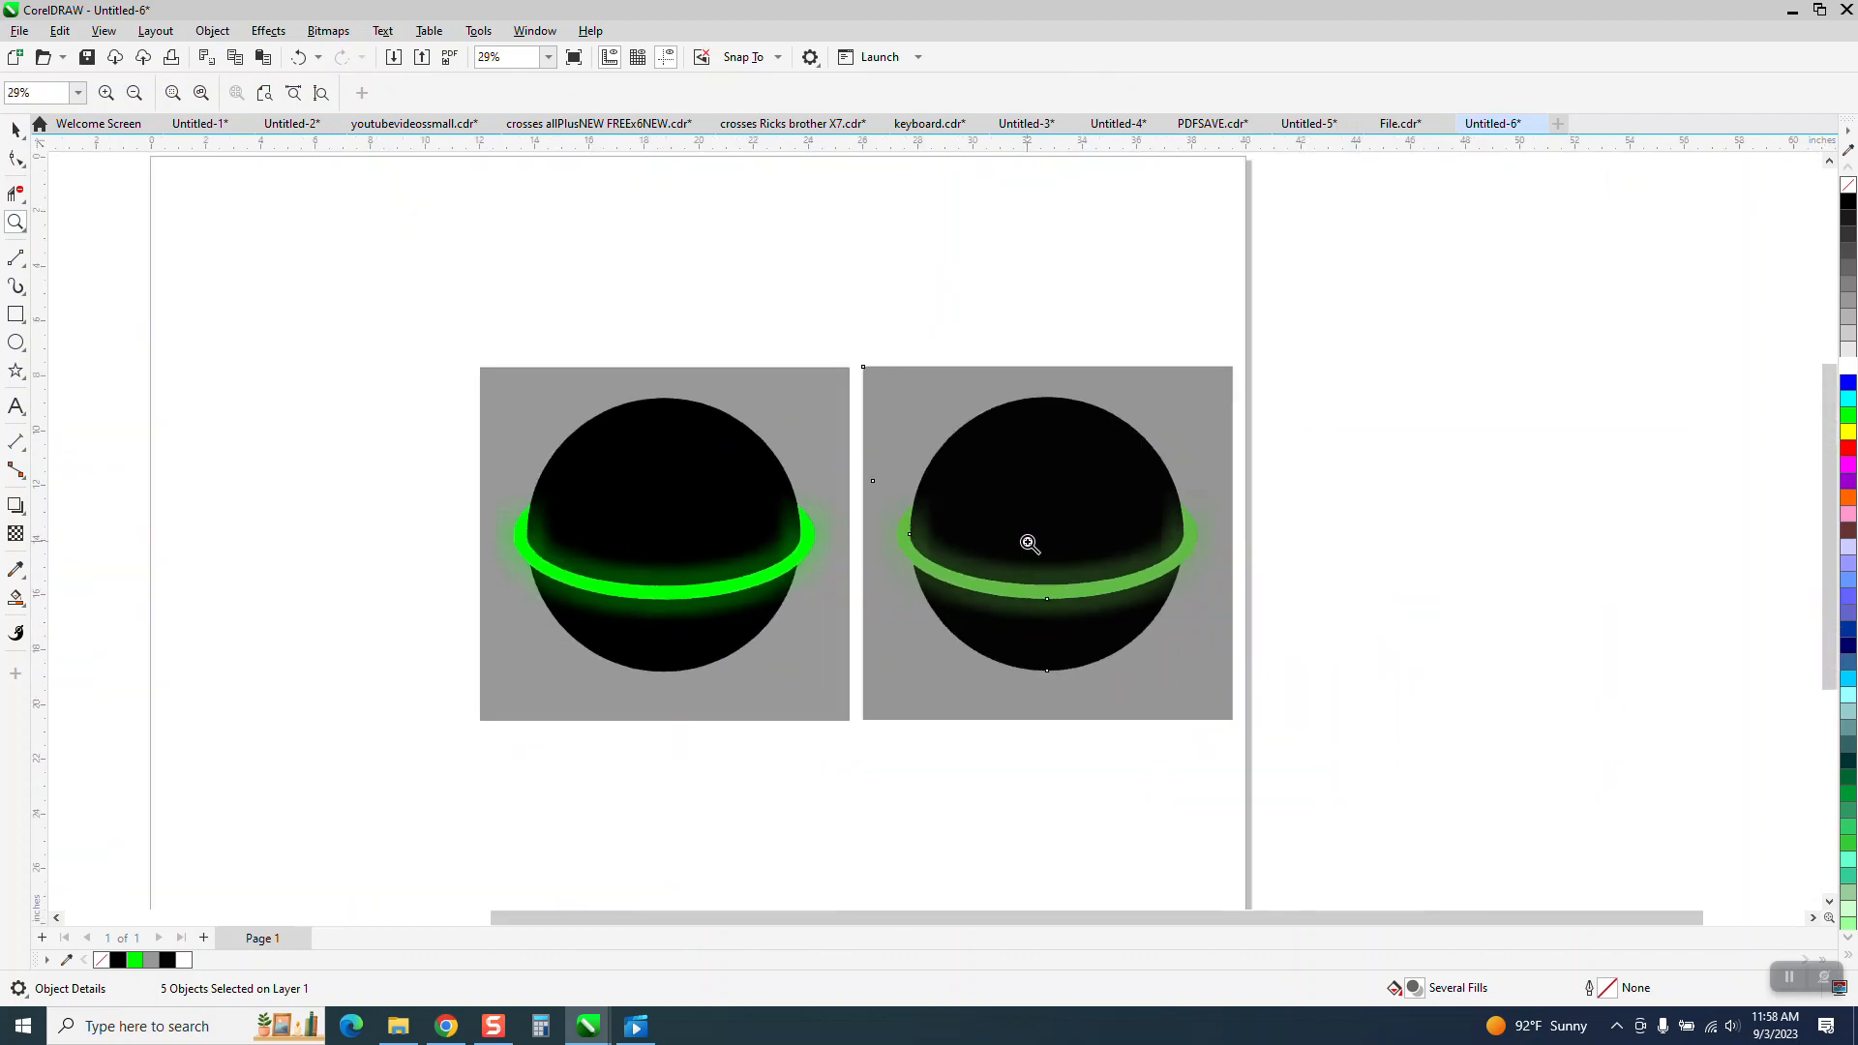
# Import ballpdf2.pdf and place it to the right of the other two balls.
pyautogui.click(16, 129)
pyautogui.rightClick(220, 227)
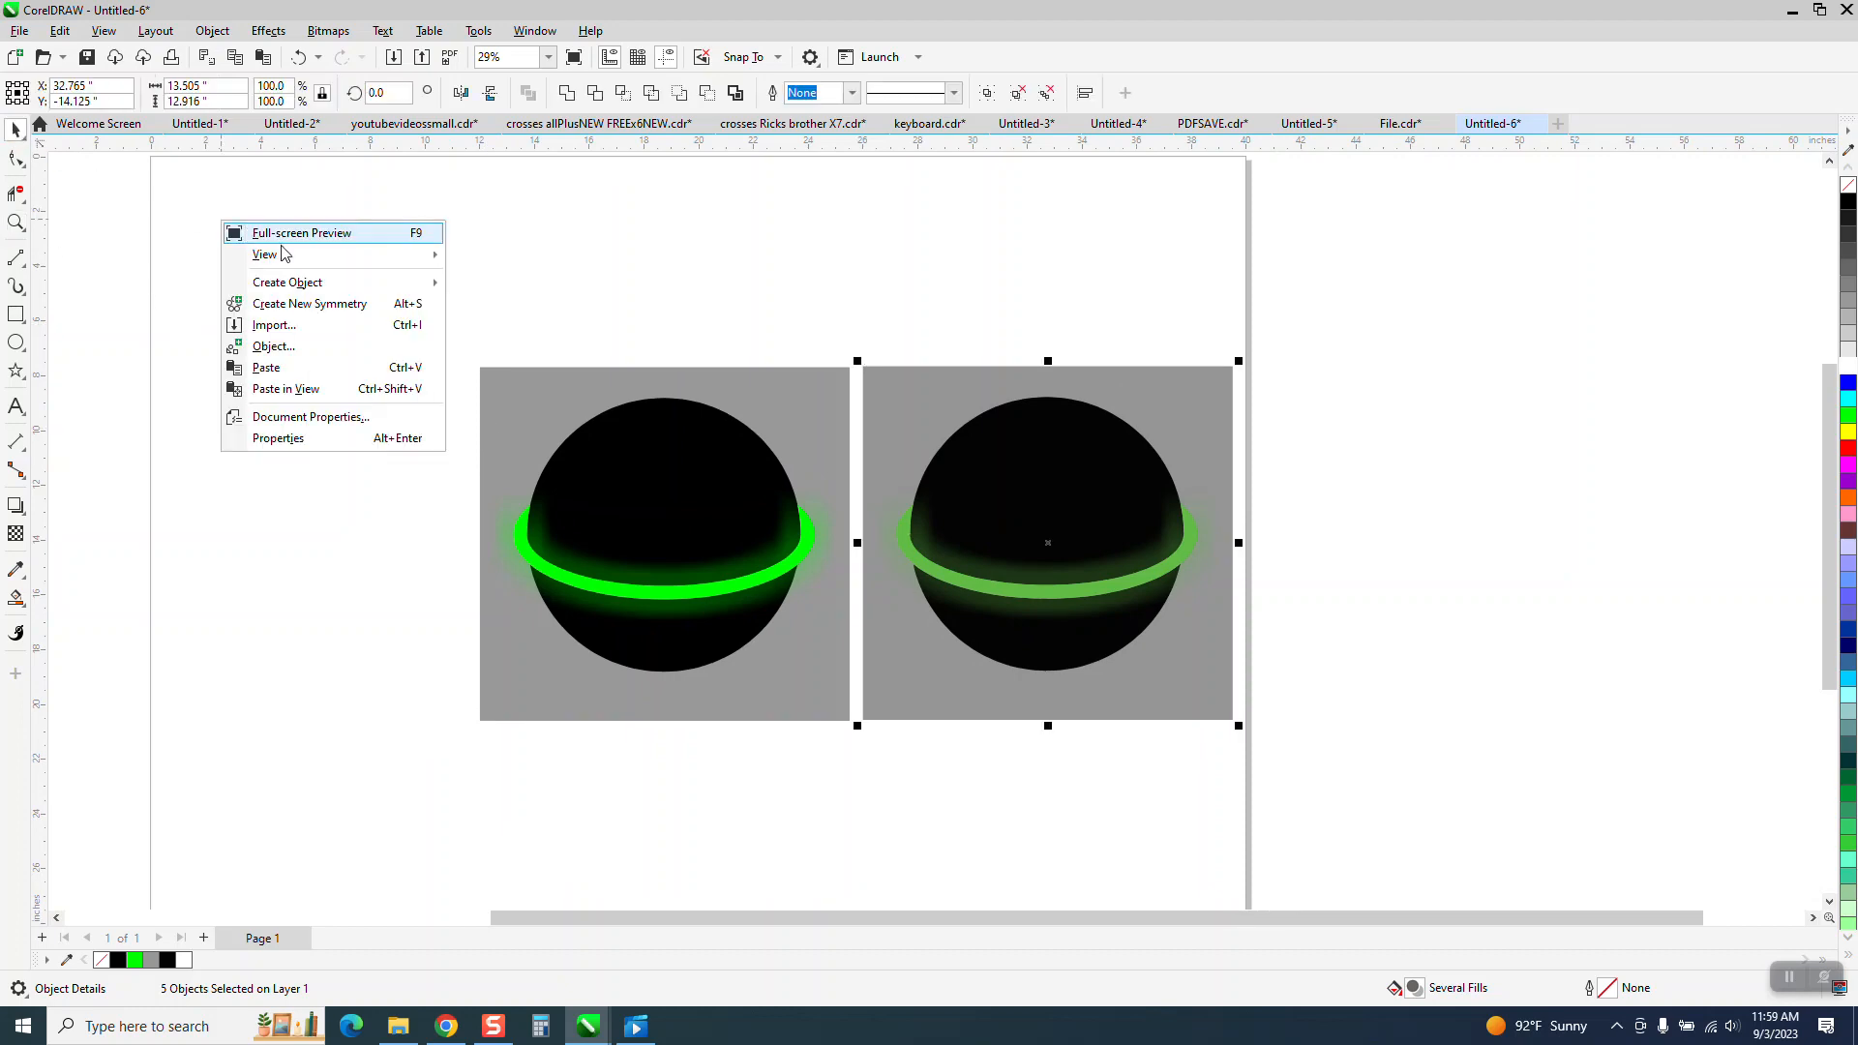
pyautogui.click(276, 325)
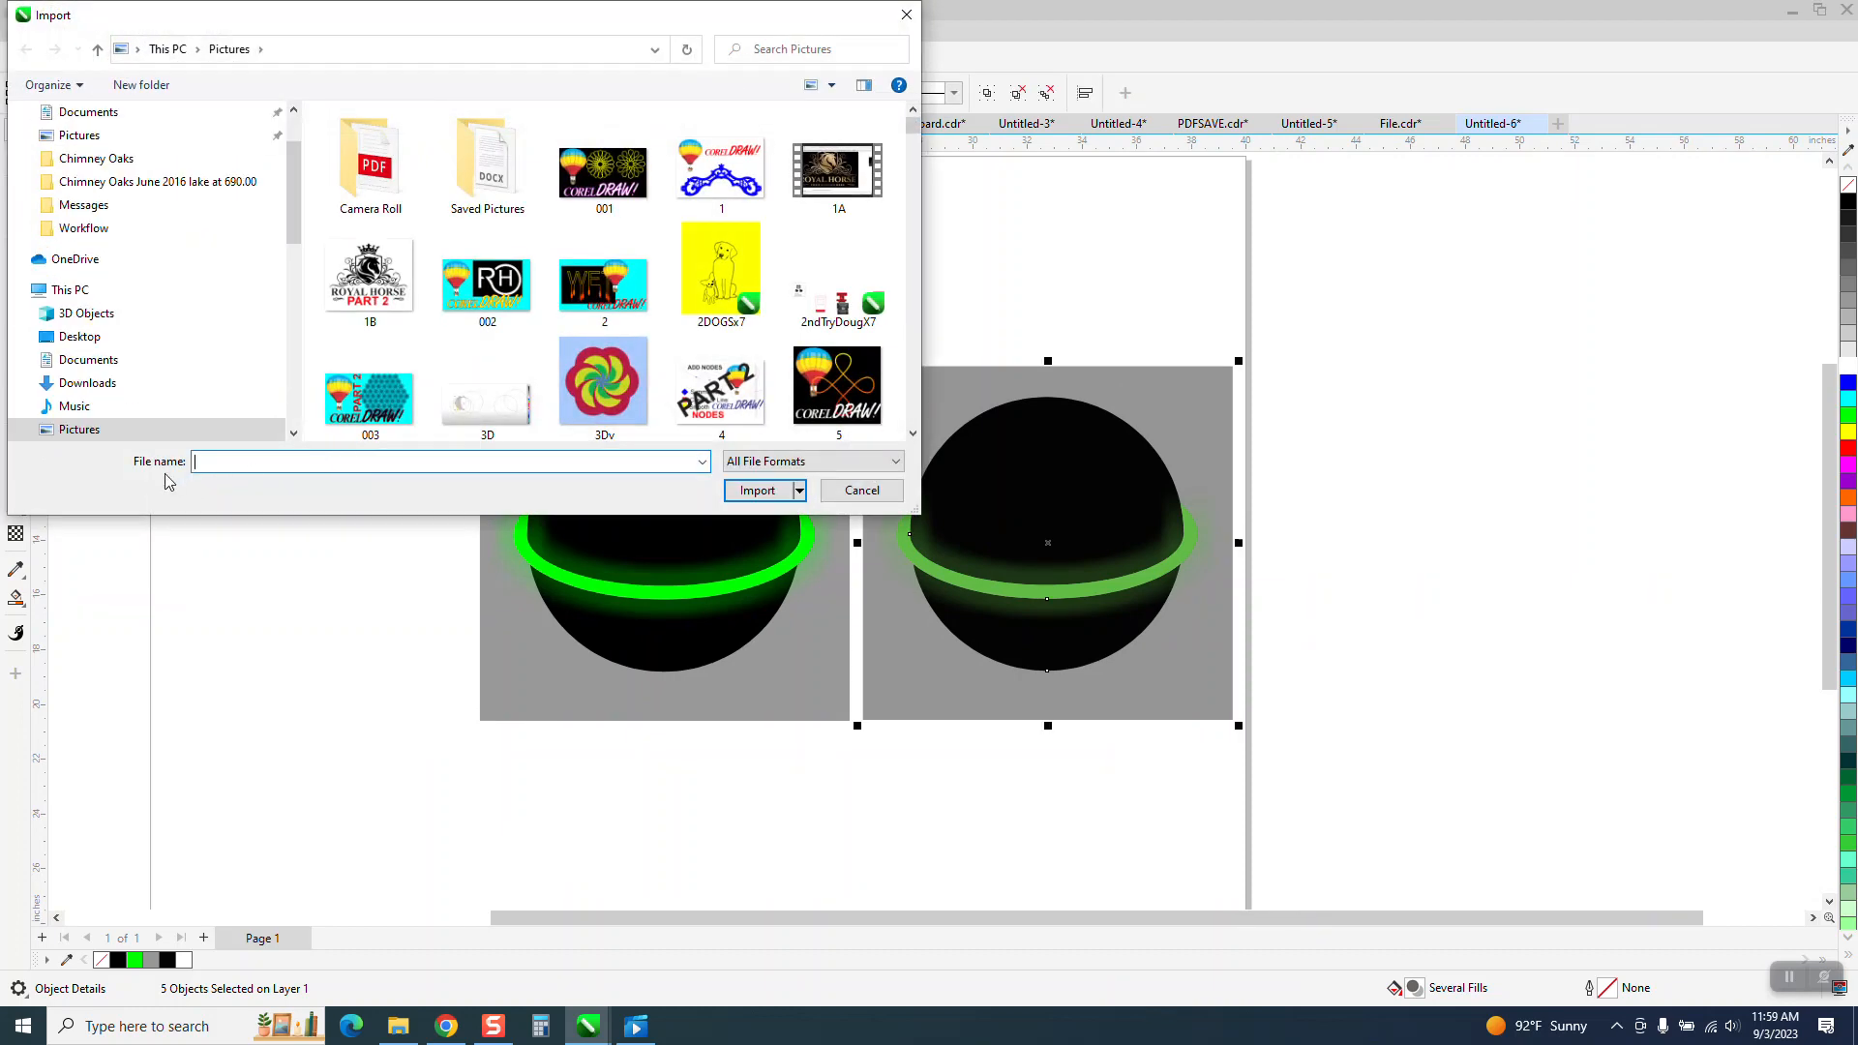
pyautogui.write('ball')
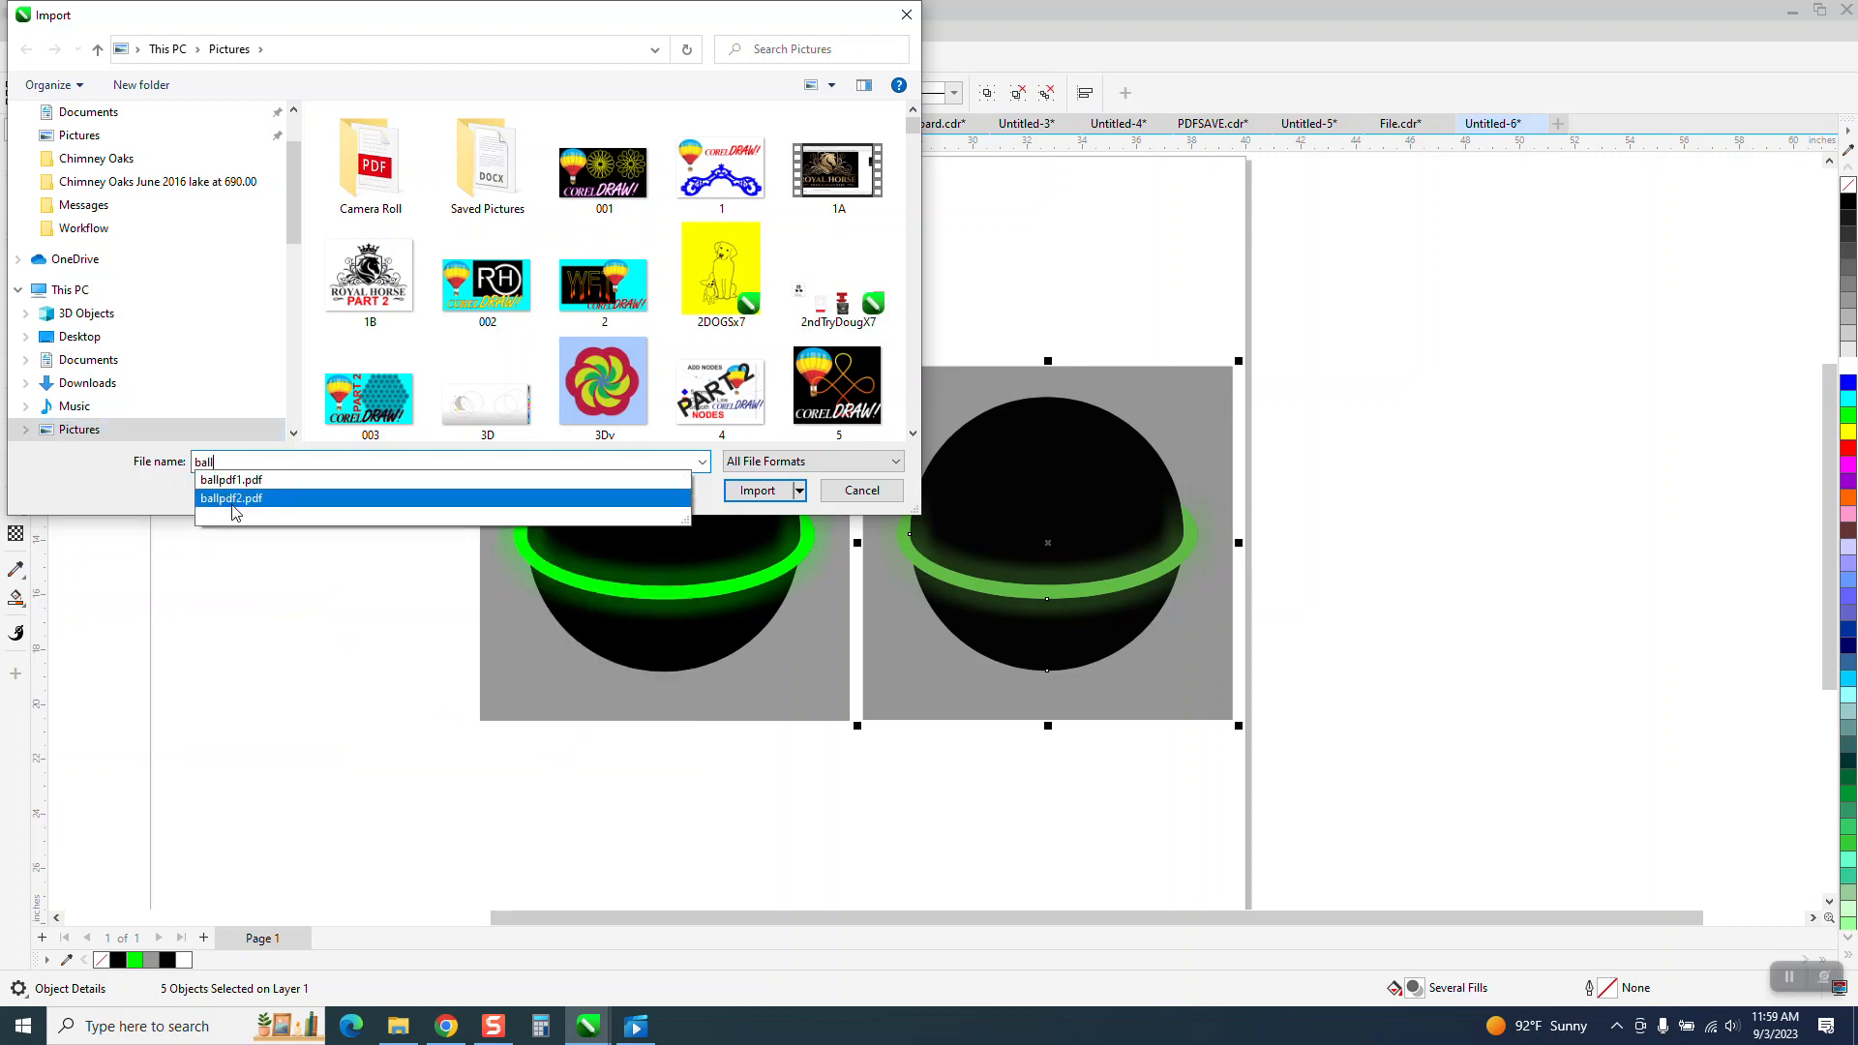
pyautogui.click(237, 506)
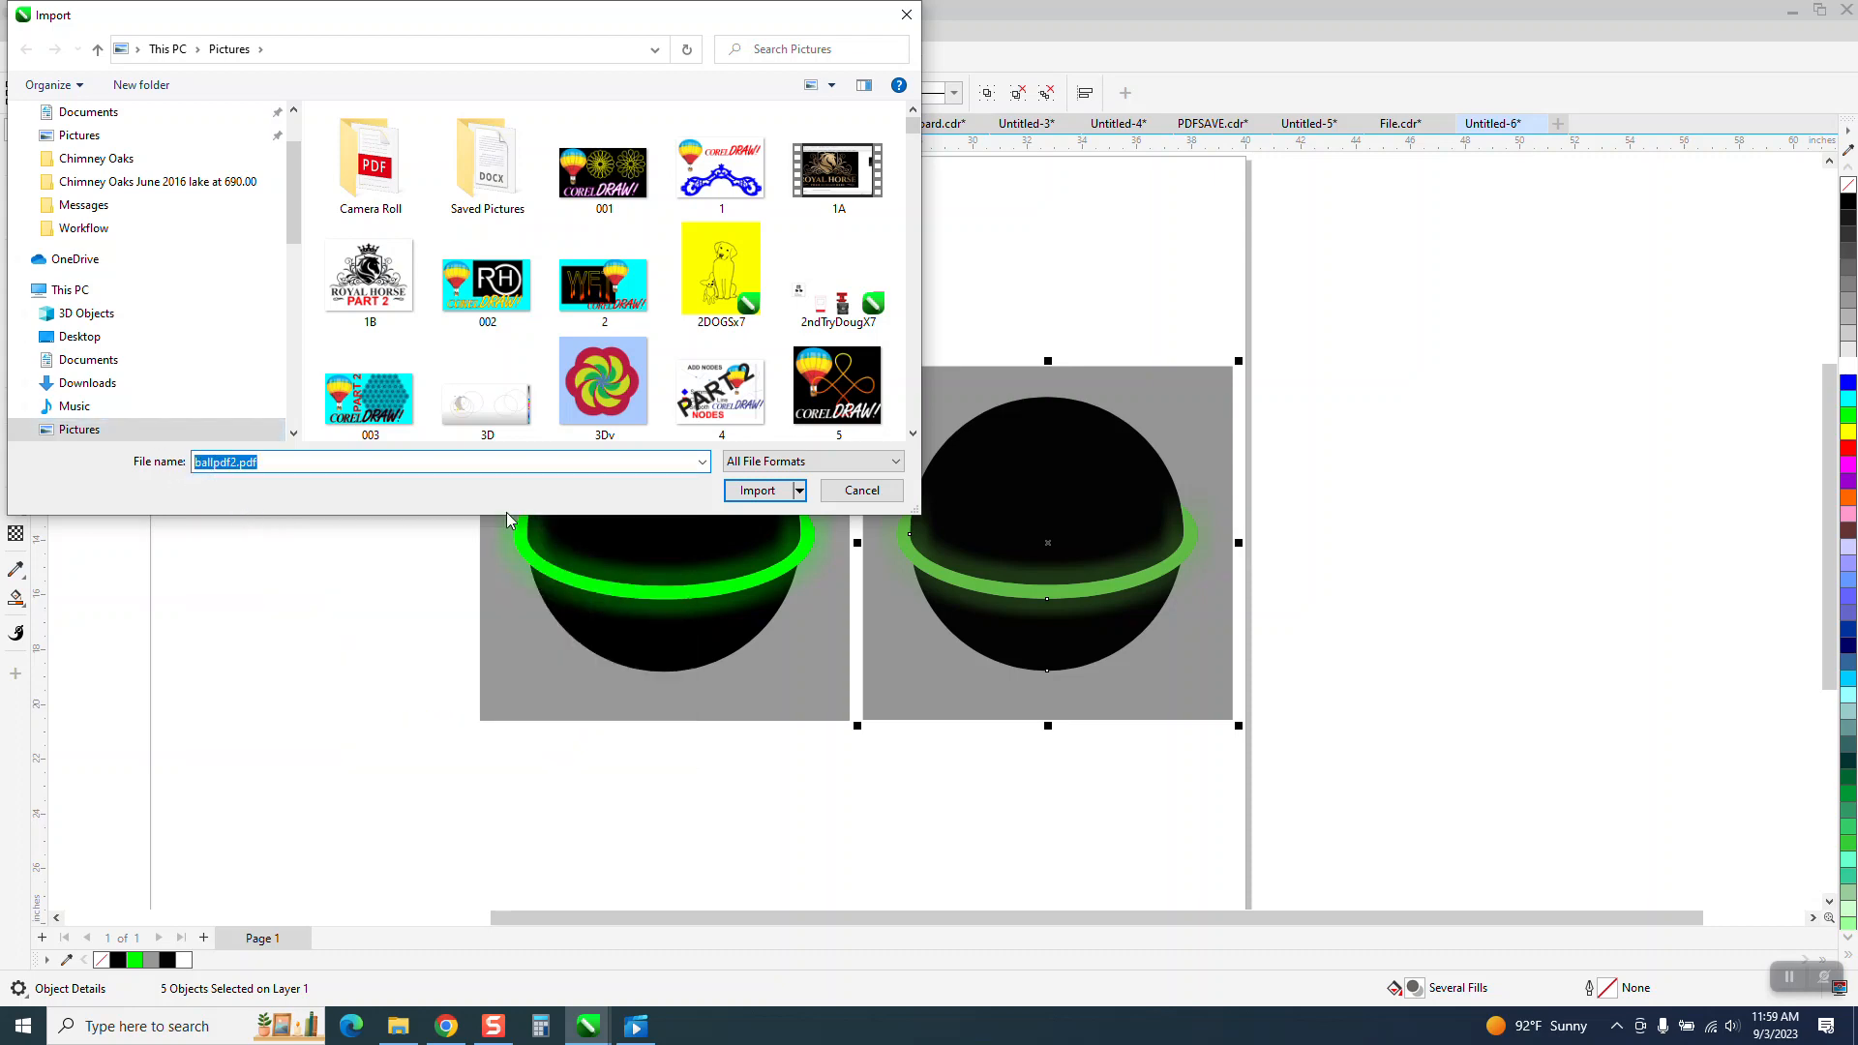
pyautogui.click(764, 494)
pyautogui.click(953, 577)
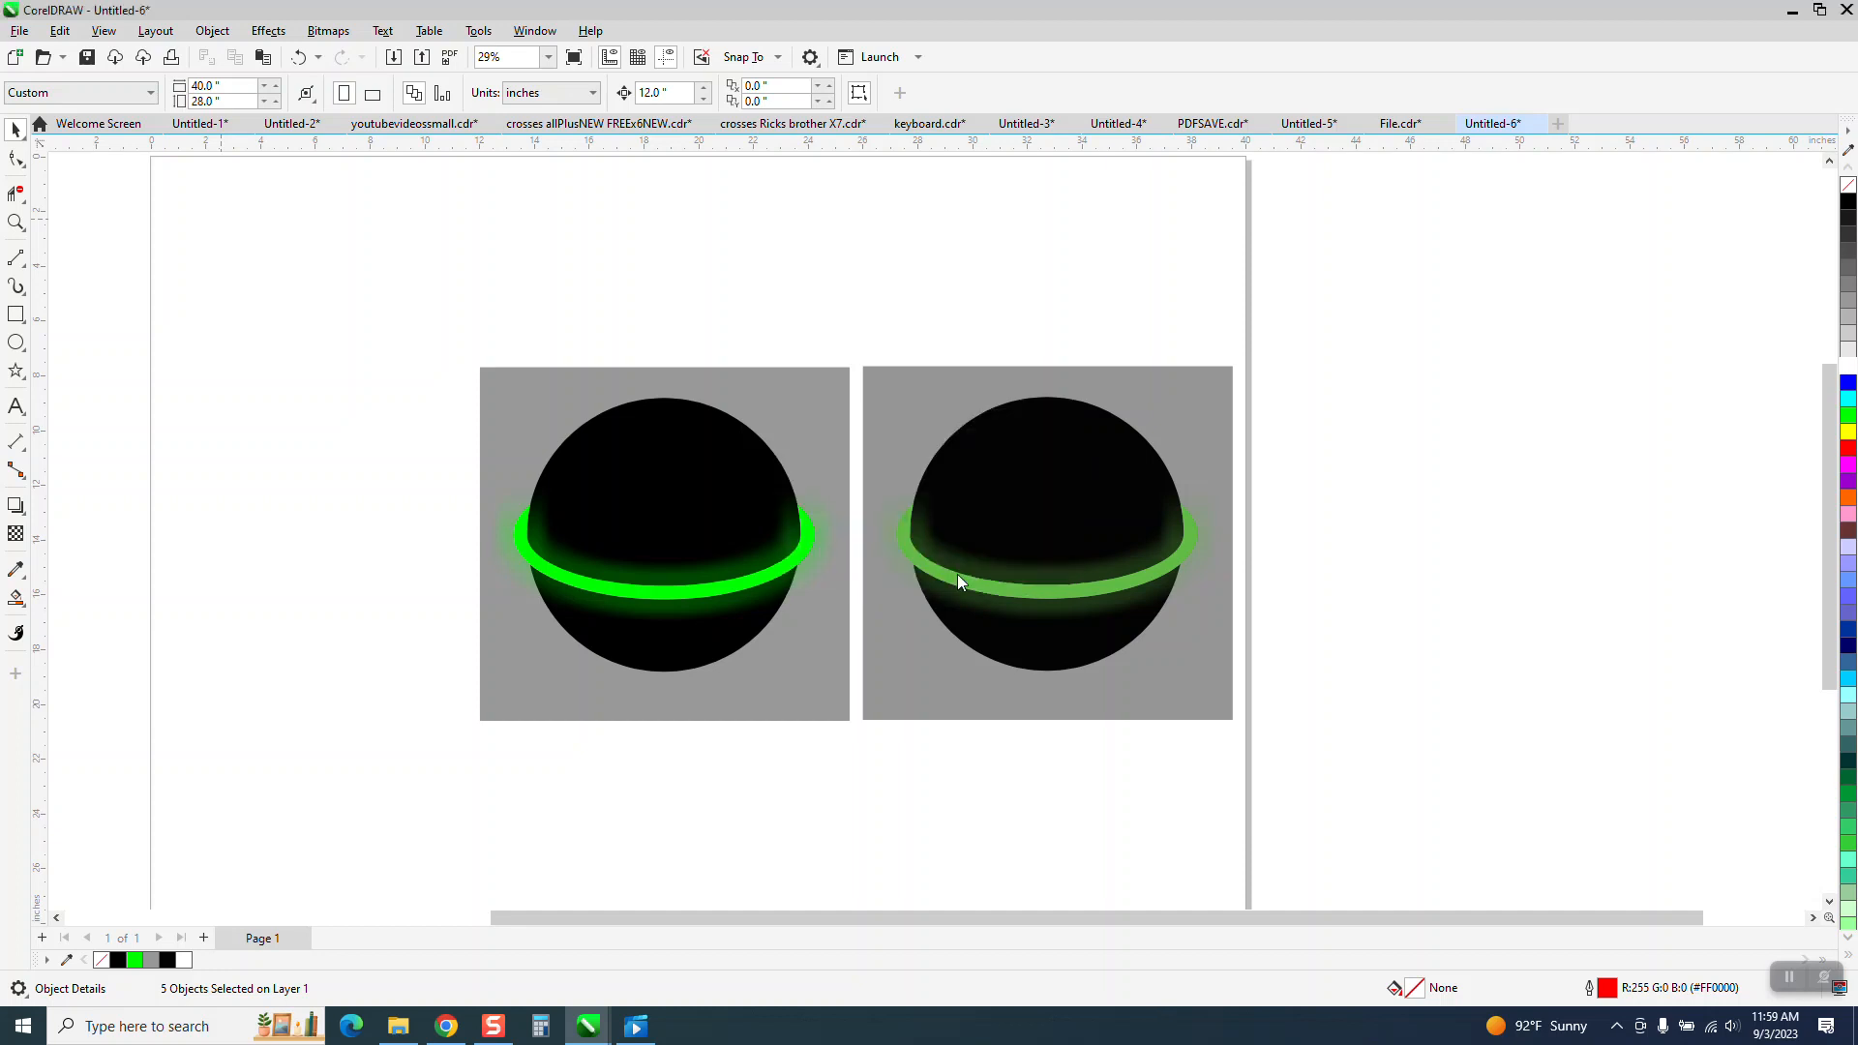
pyautogui.click(1235, 346)
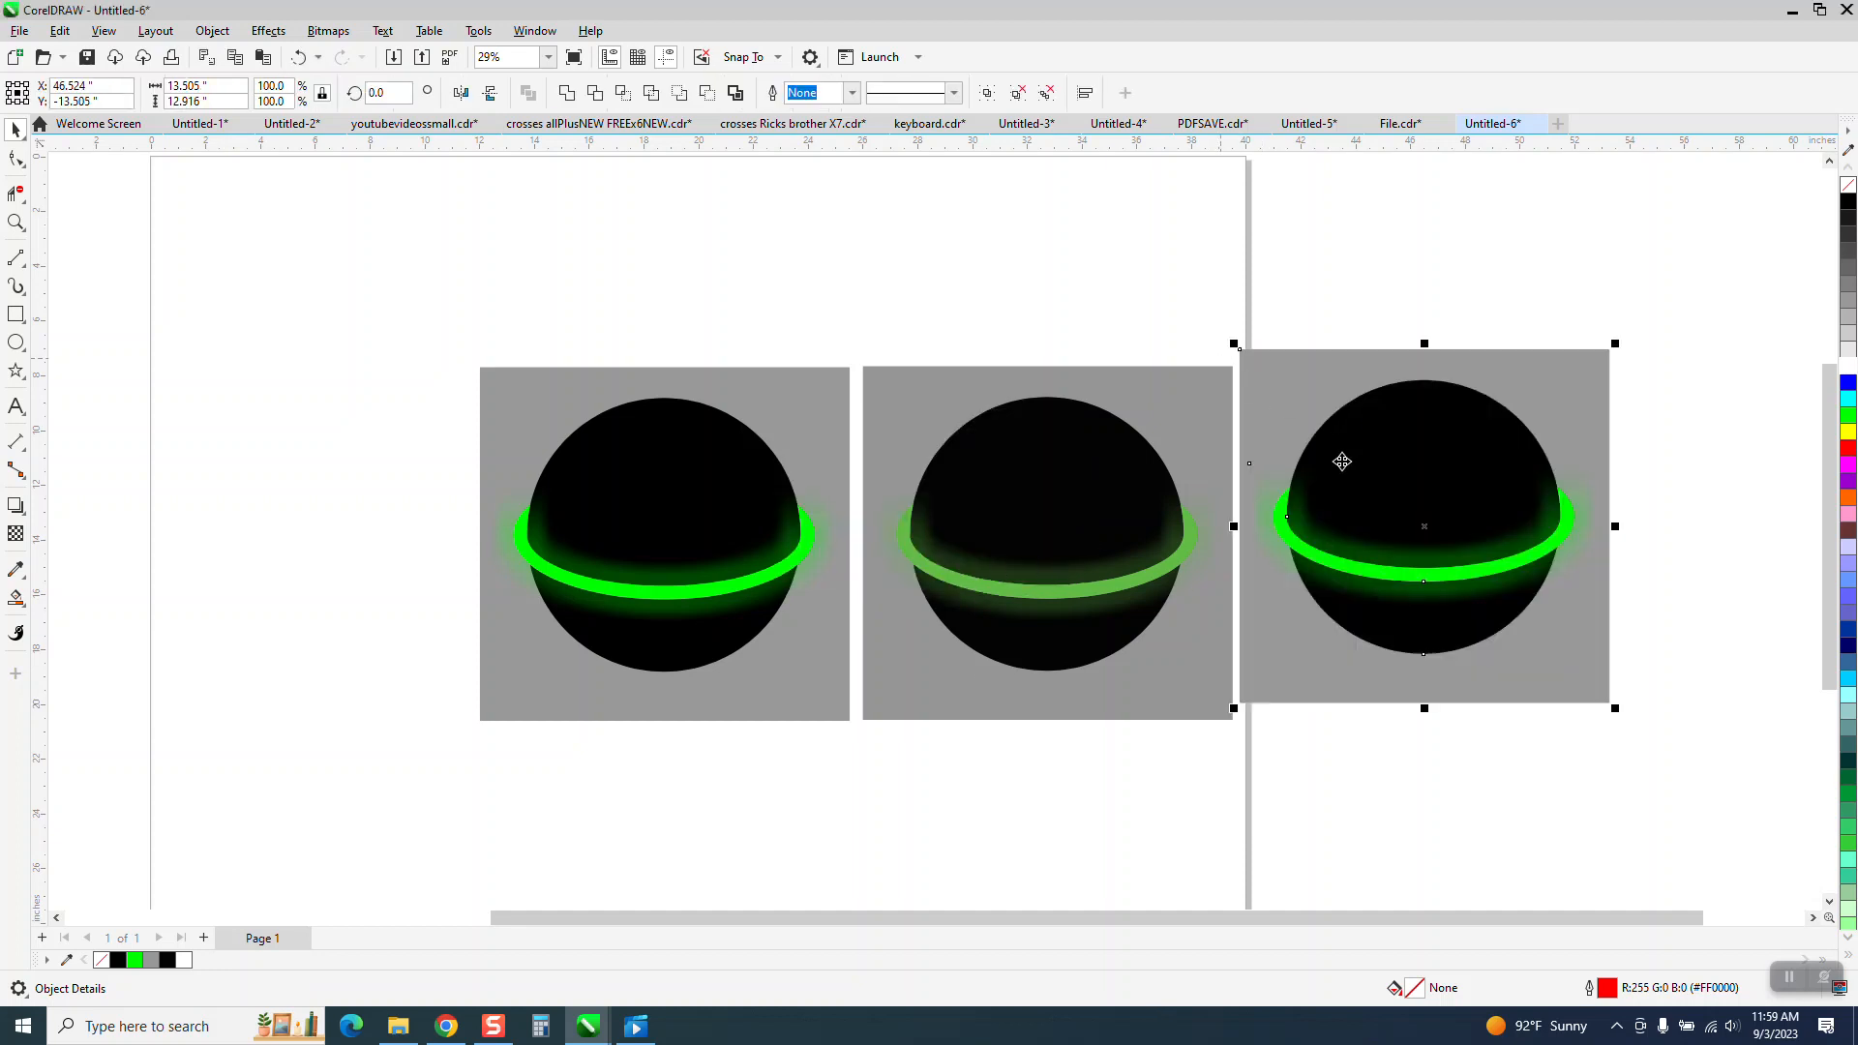
# Move the newly imported ball to the left of the original ball drawing.
pyautogui.moveTo(1461, 514); pyautogui.dragTo(348, 525)
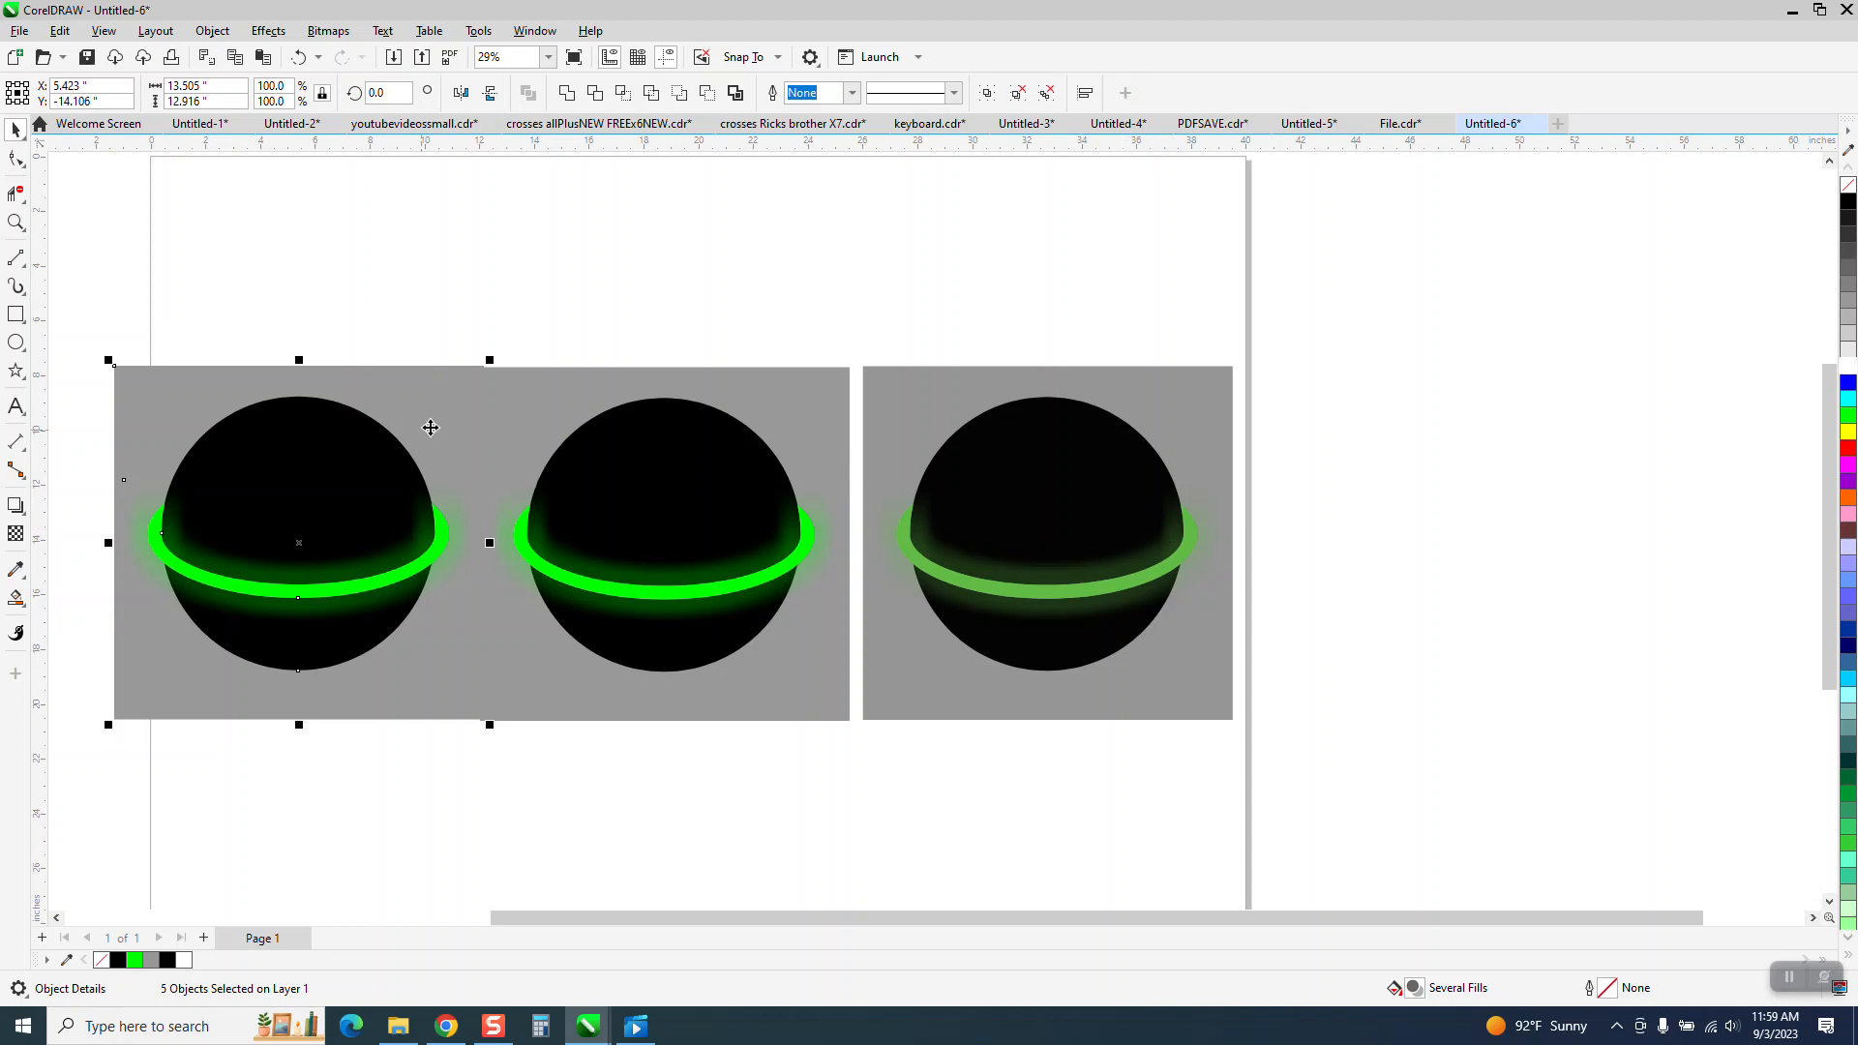
pyautogui.moveTo(436, 431); pyautogui.dragTo(428, 425)
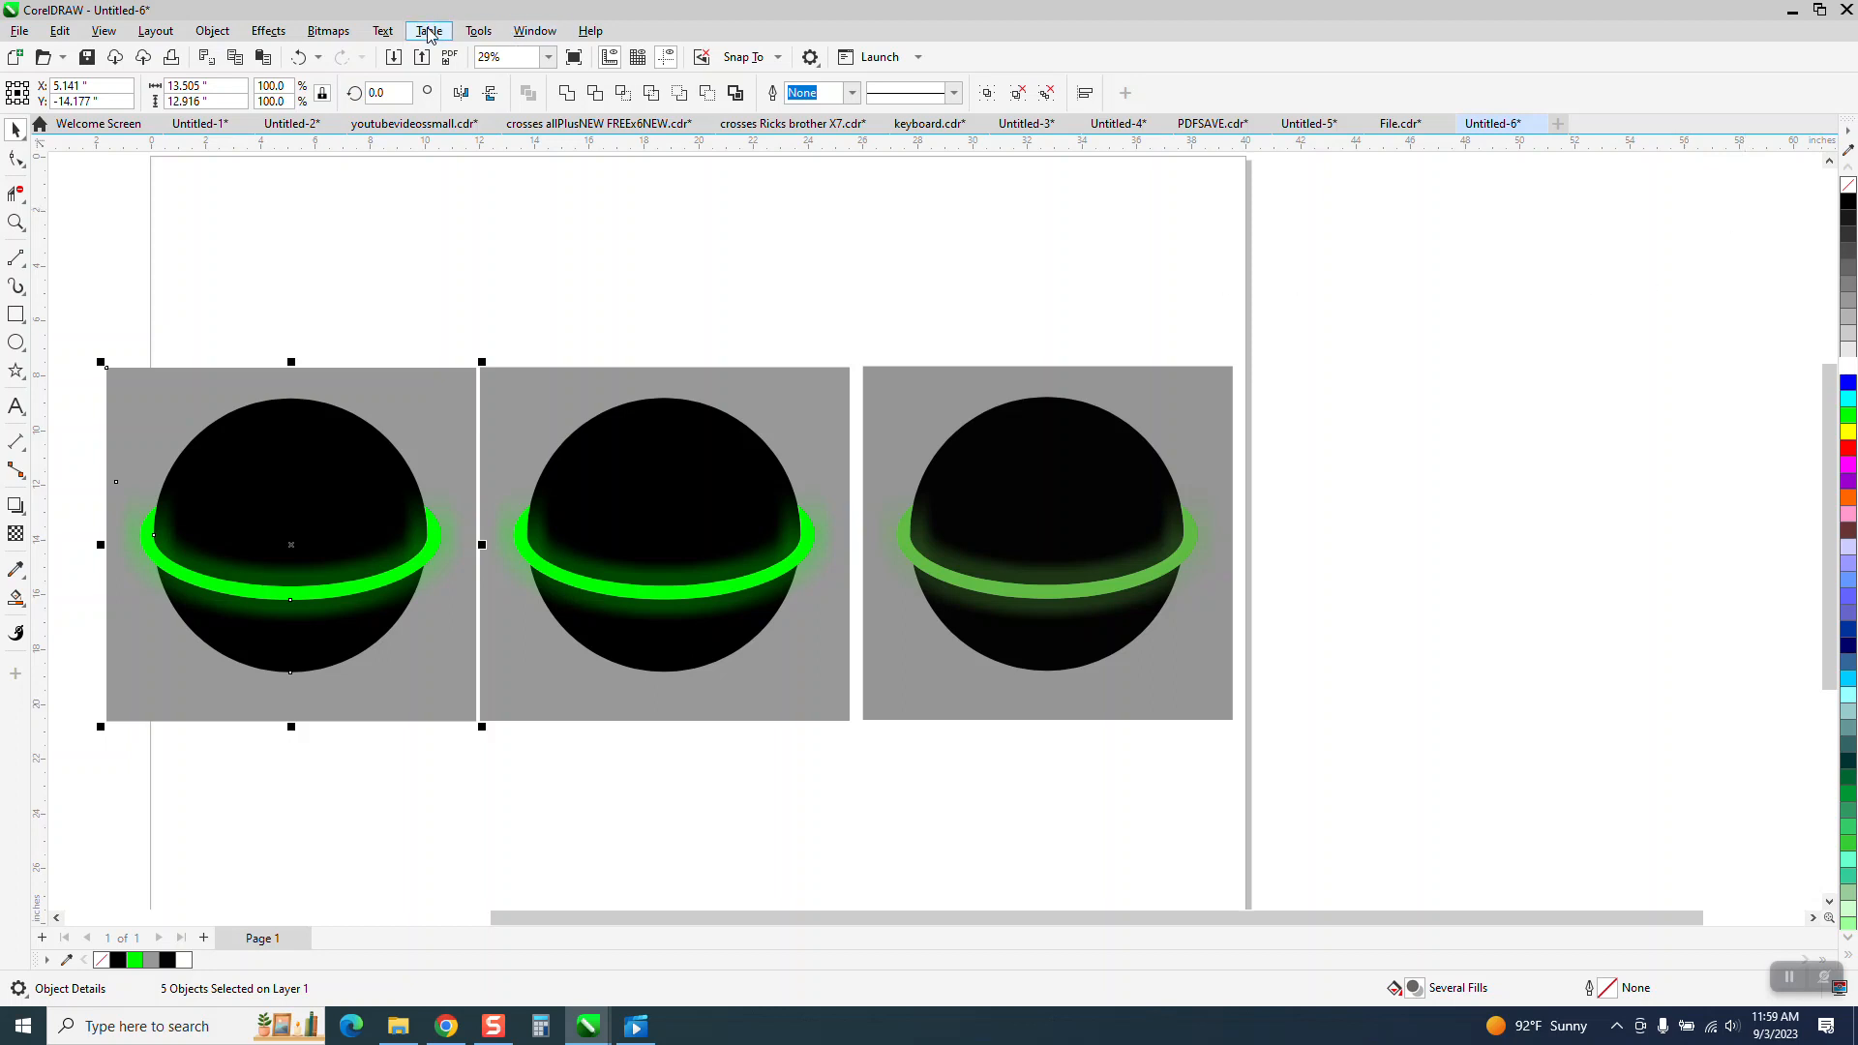
# Open the Palettes docker, enable the CMYK Palette, and close the docker.
pyautogui.click(479, 32)
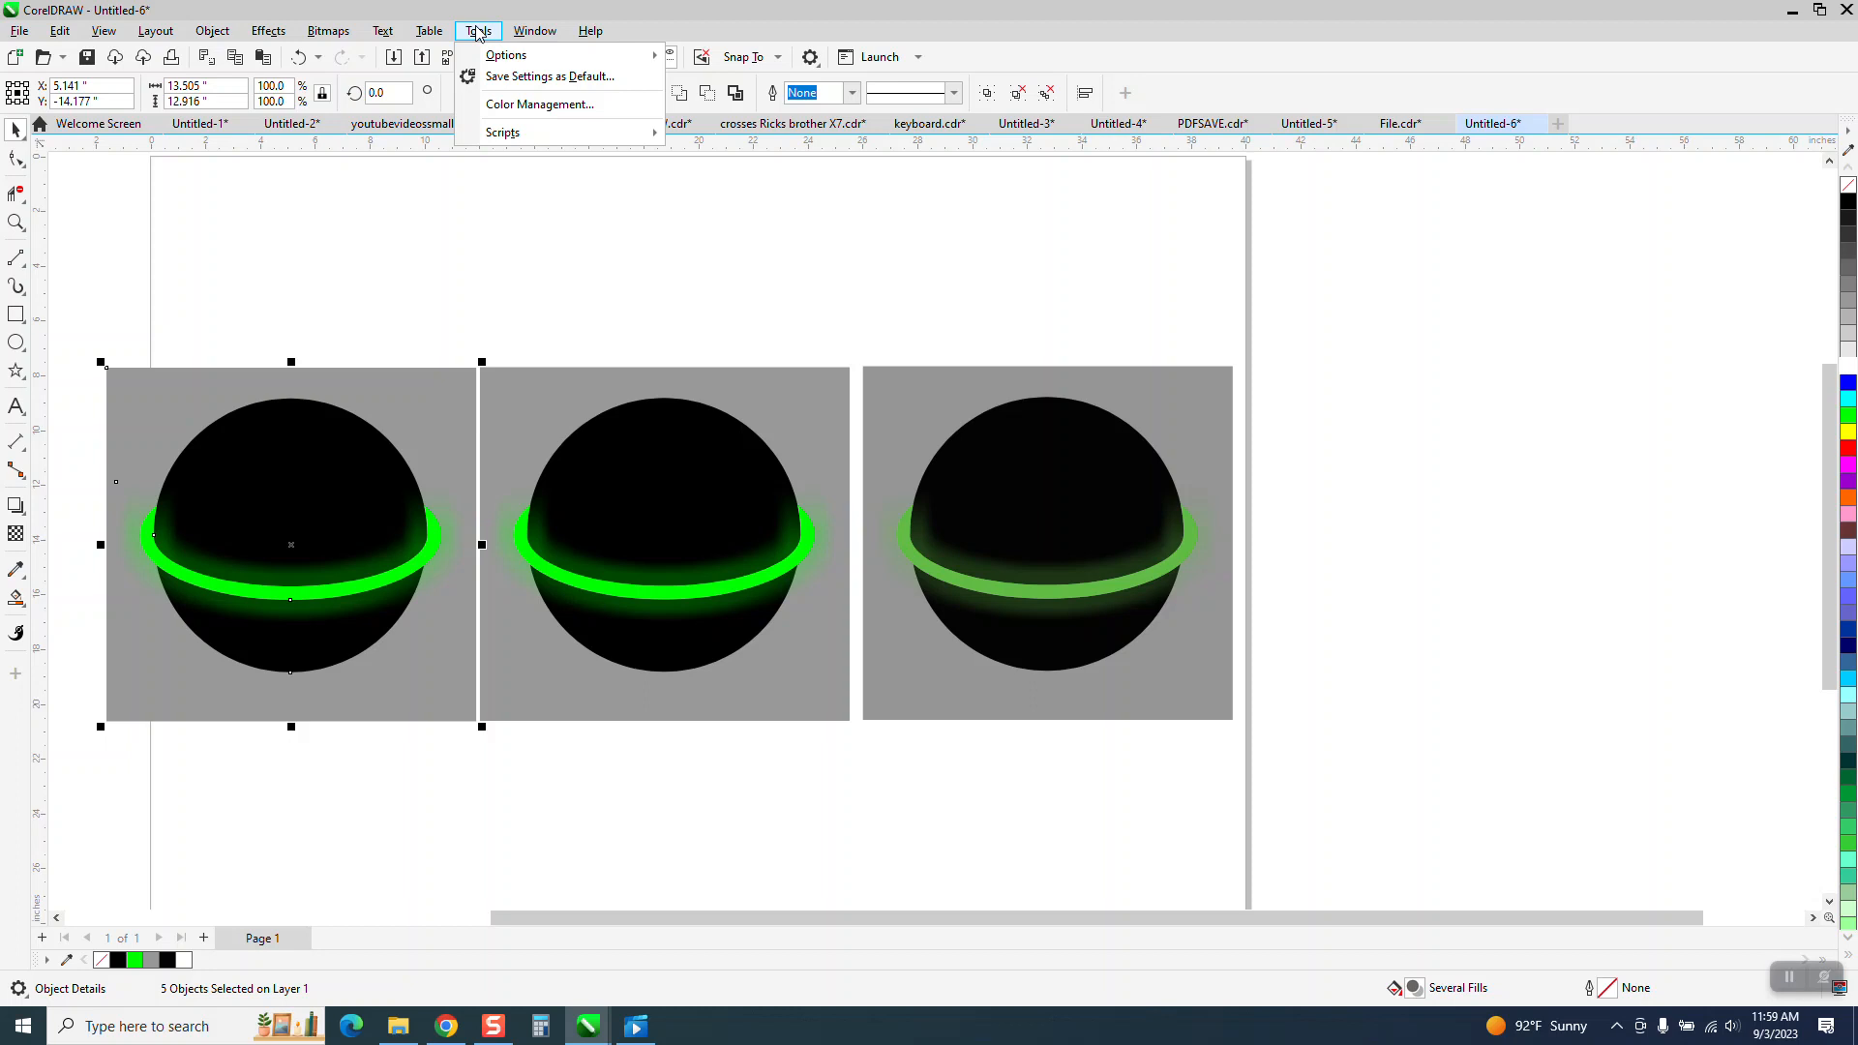
pyautogui.moveTo(547, 36)
pyautogui.moveTo(578, 331)
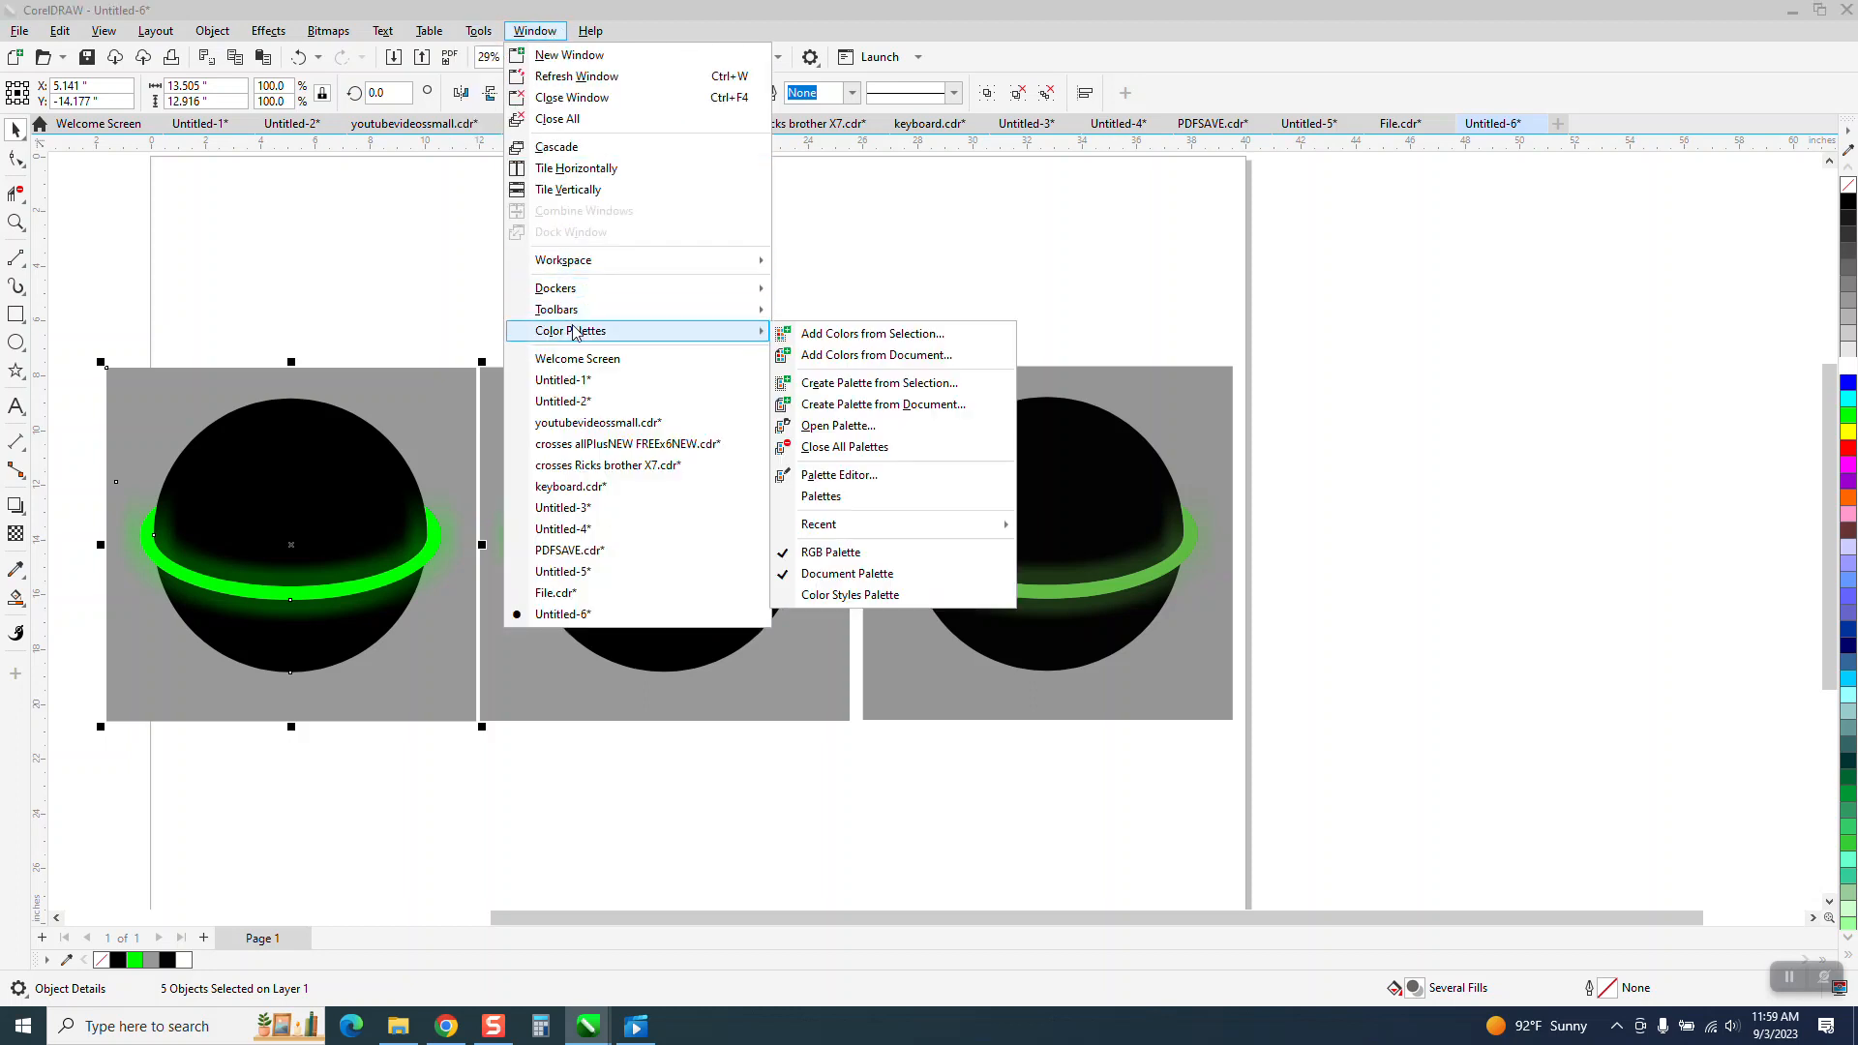
pyautogui.click(821, 499)
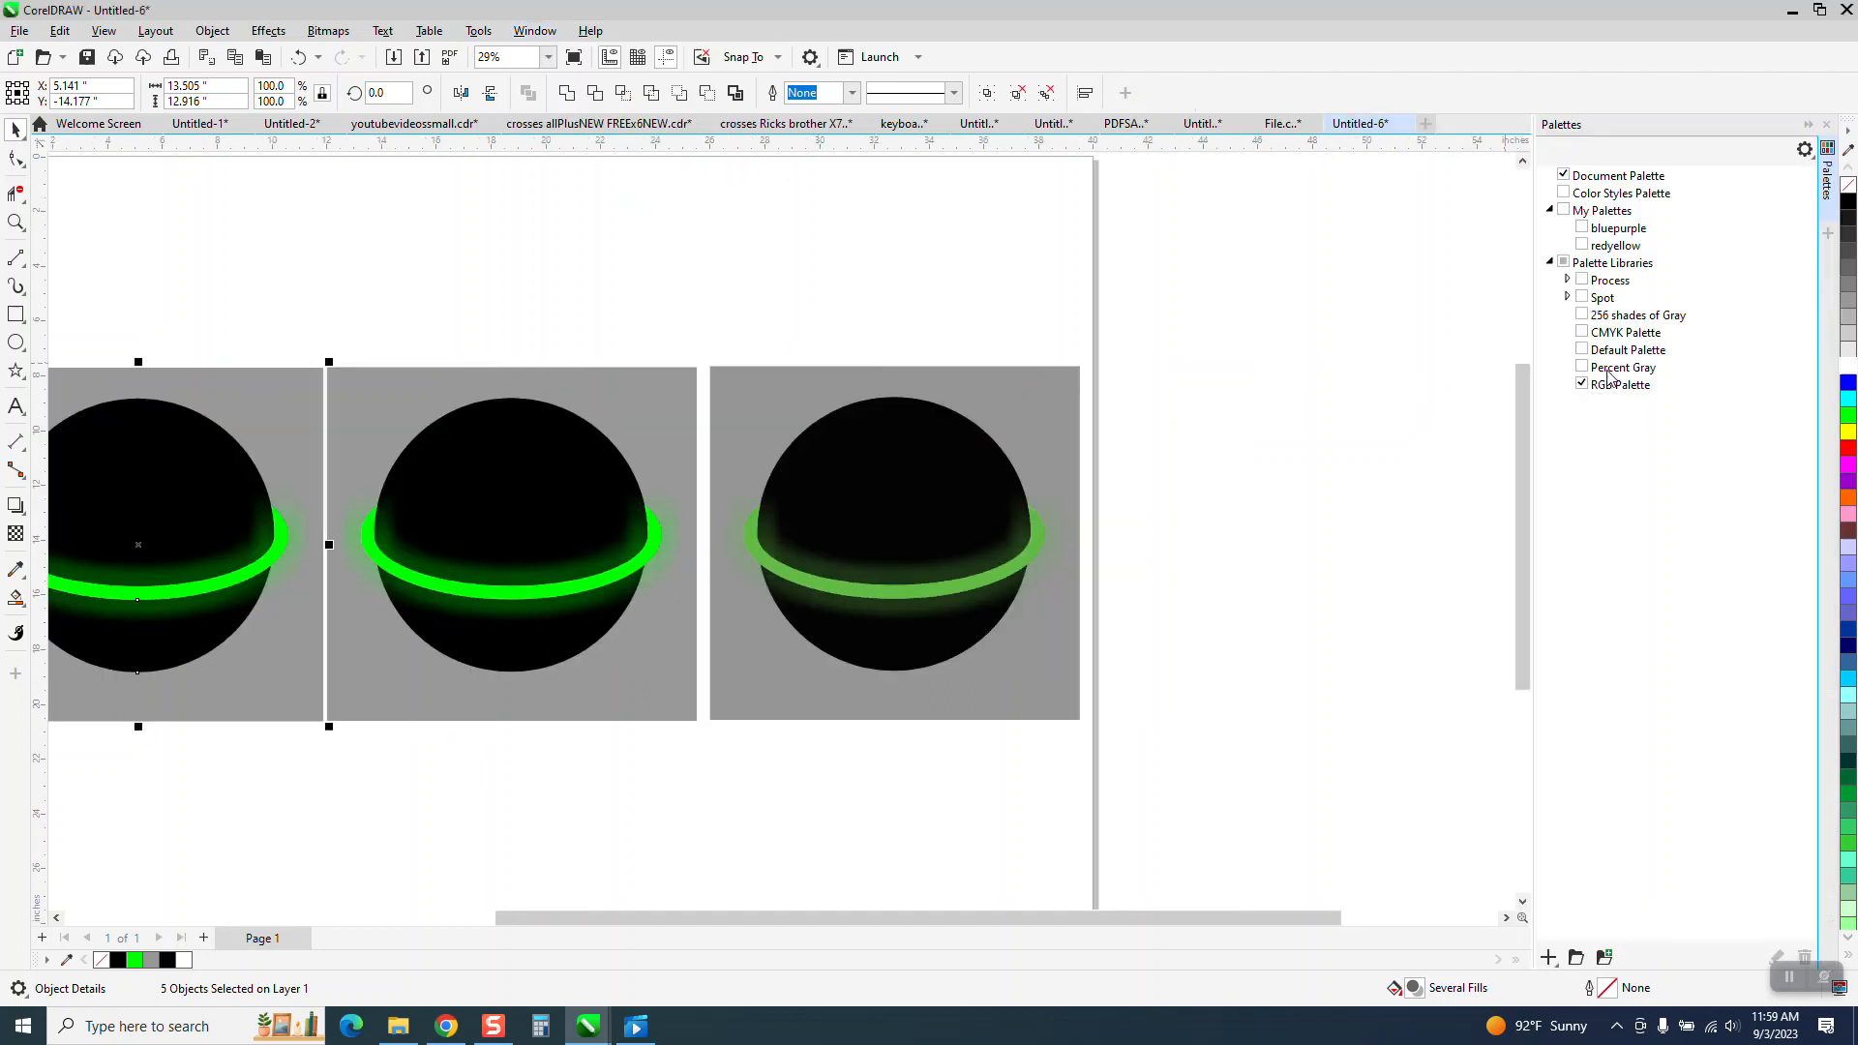
pyautogui.click(1582, 333)
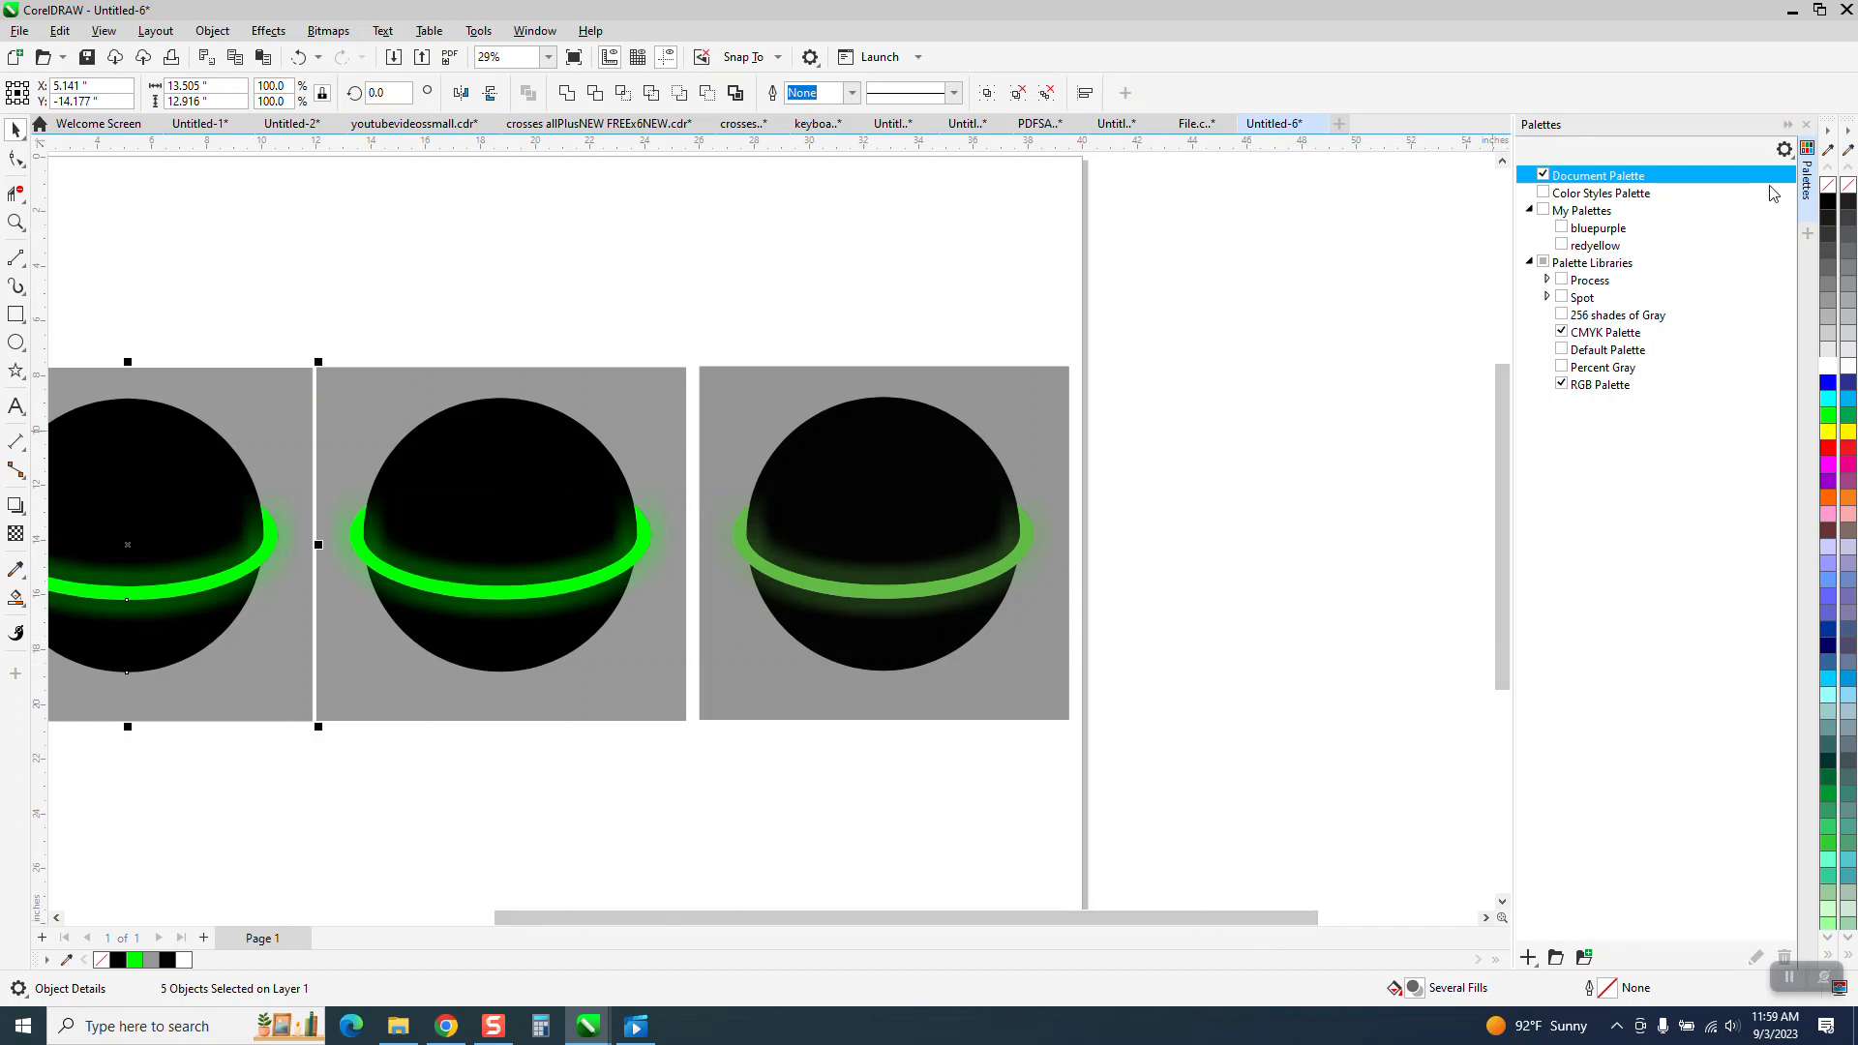
pyautogui.click(1805, 124)
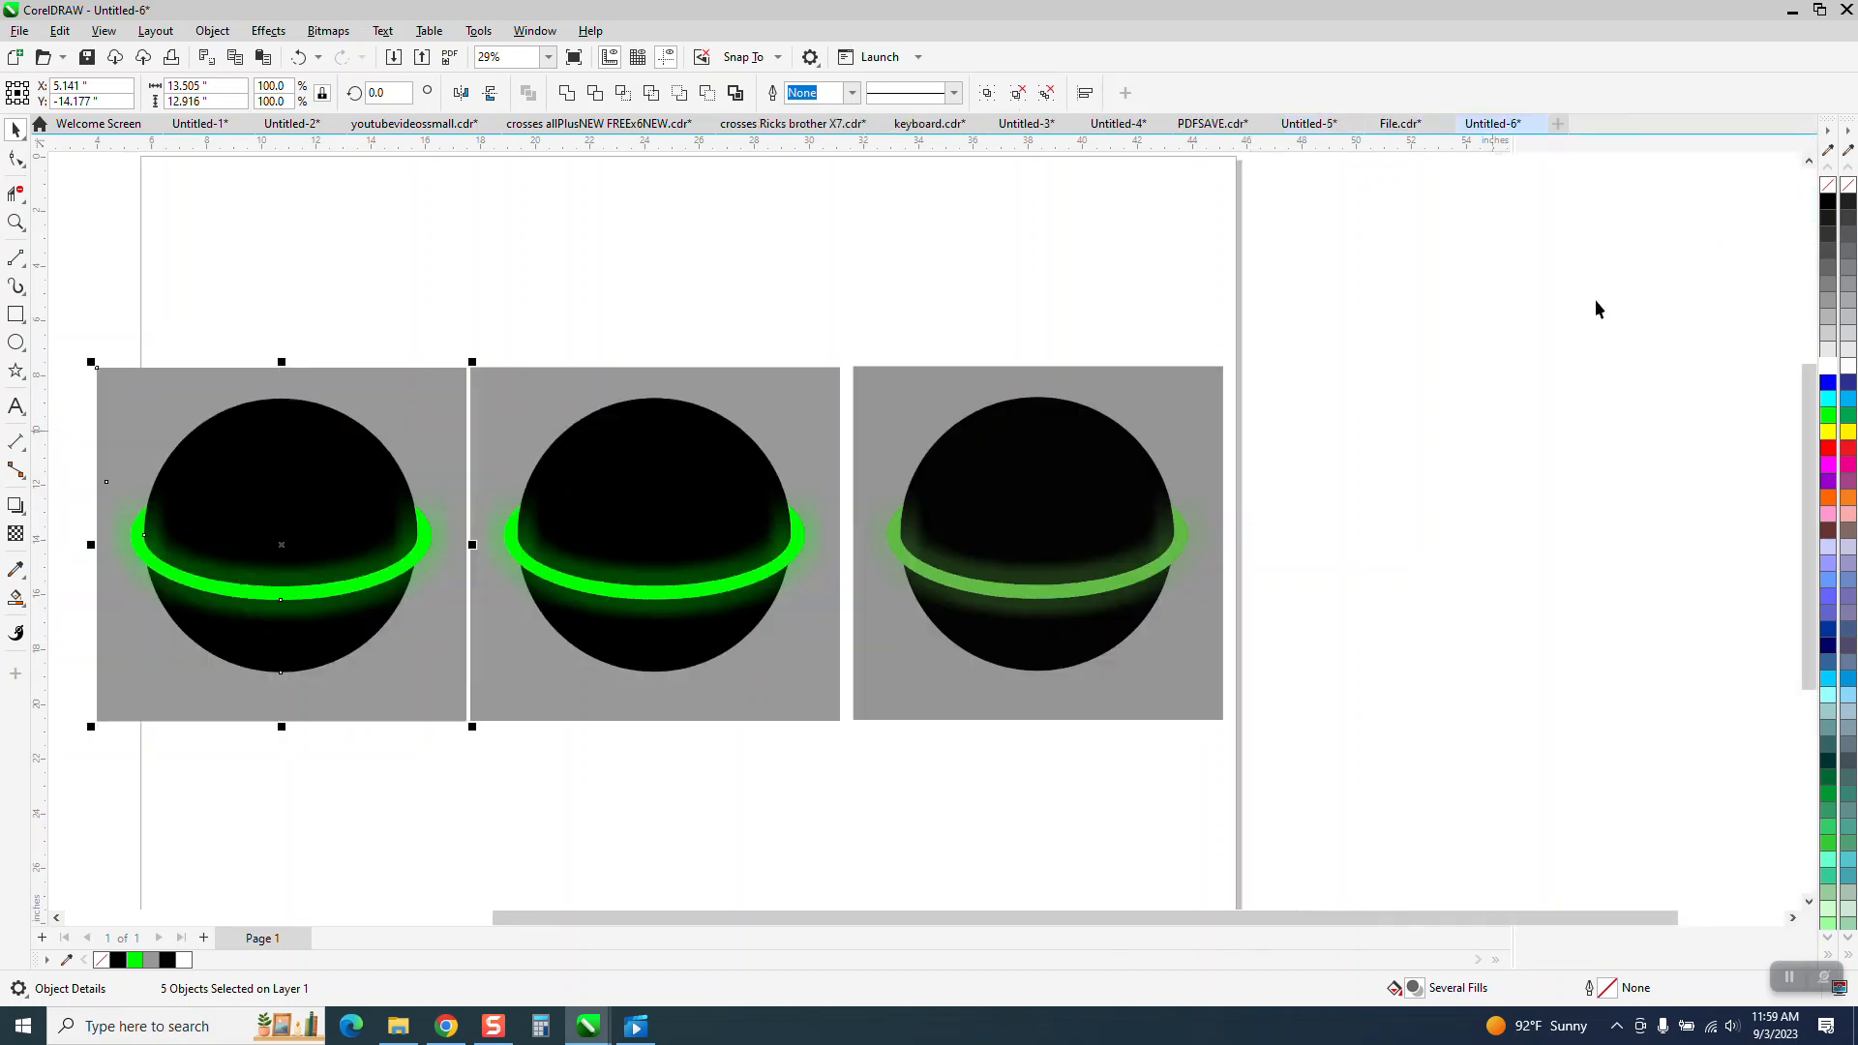
# Draw a circle about 10 inches wide beside the balls and fill it red from the CMYK palette.
pyautogui.click(16, 343)
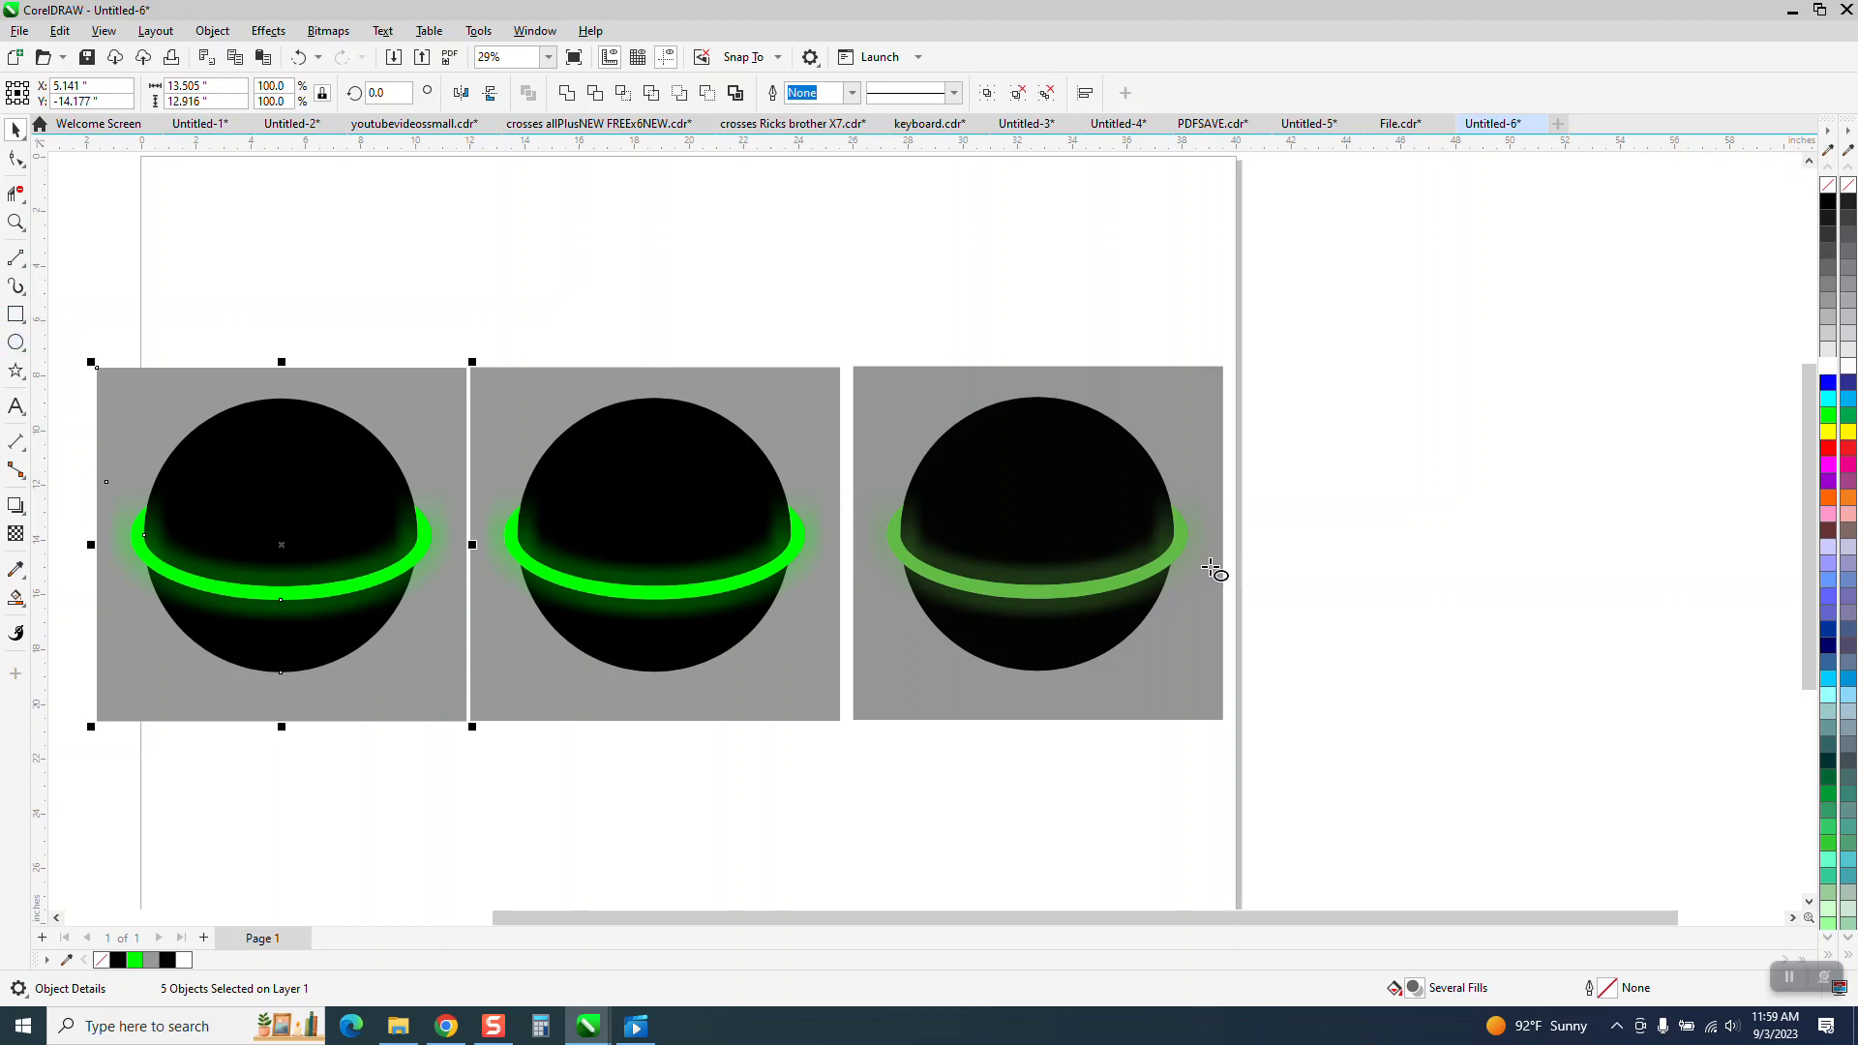
pyautogui.moveTo(1606, 423); pyautogui.dragTo(1451, 677)
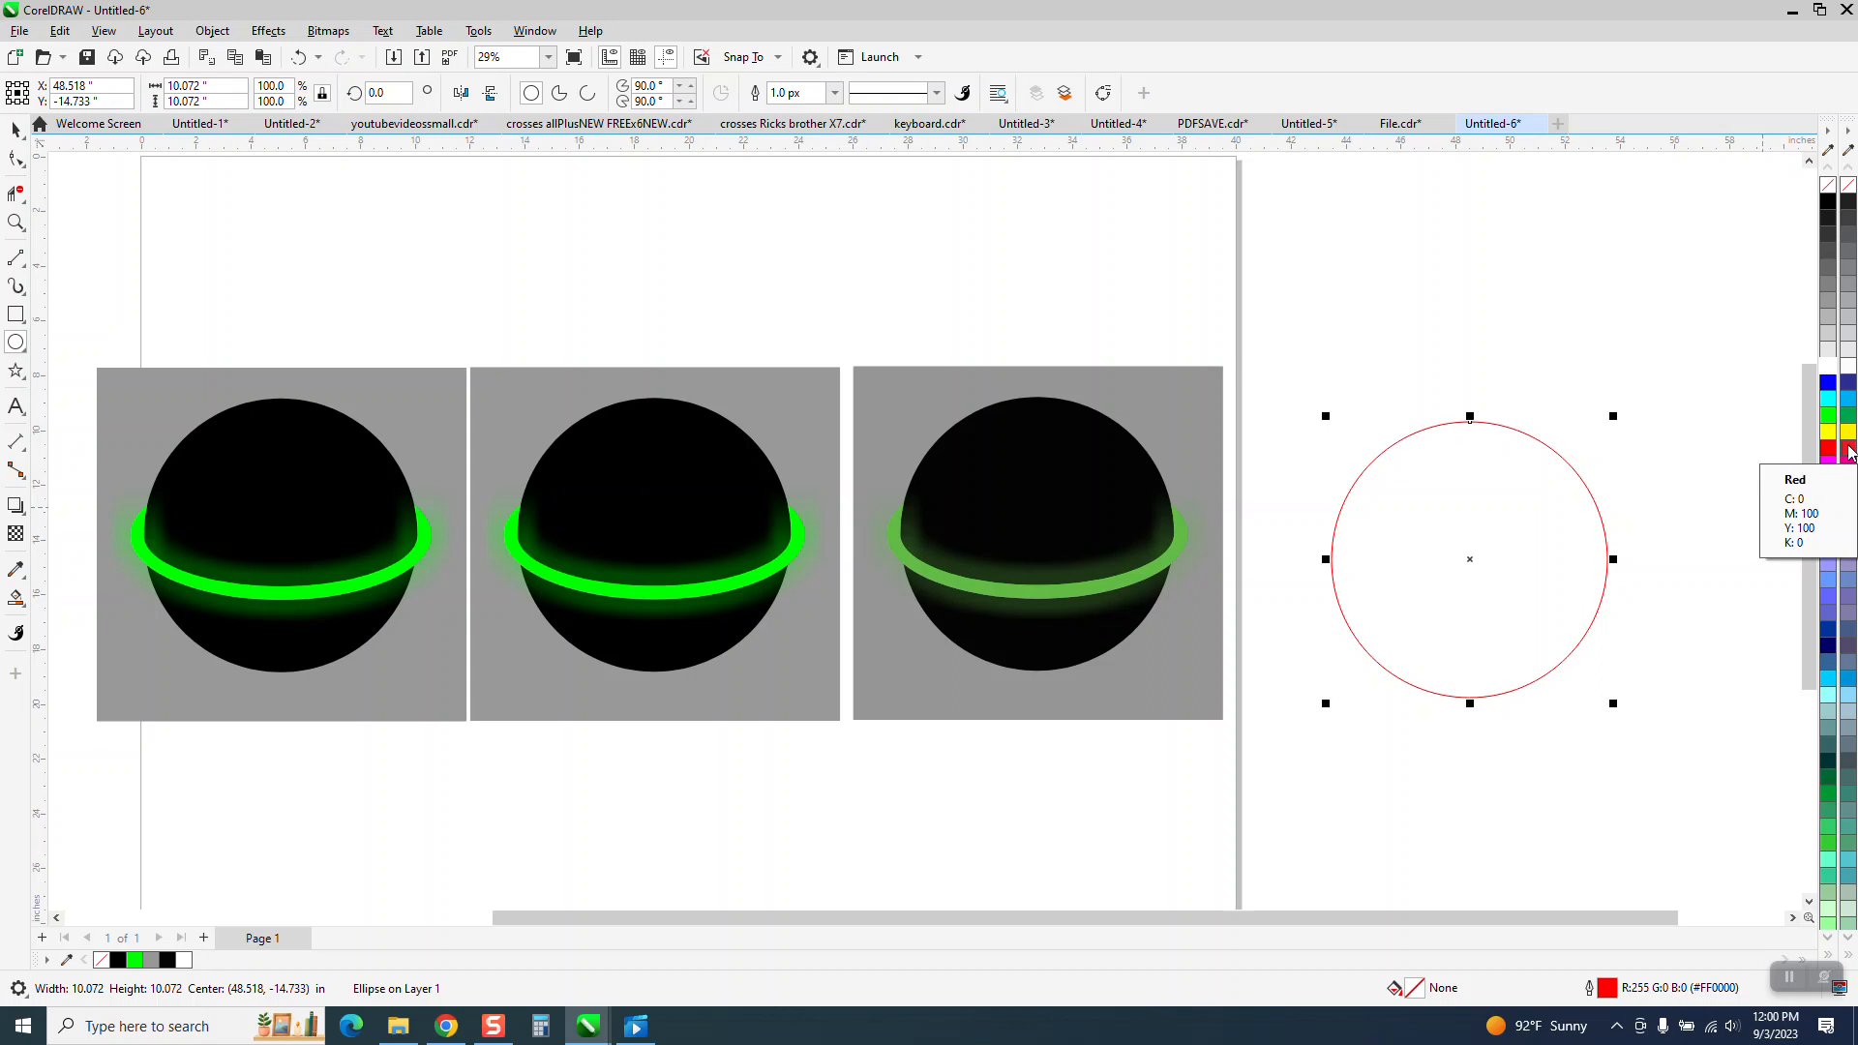
pyautogui.click(1848, 448)
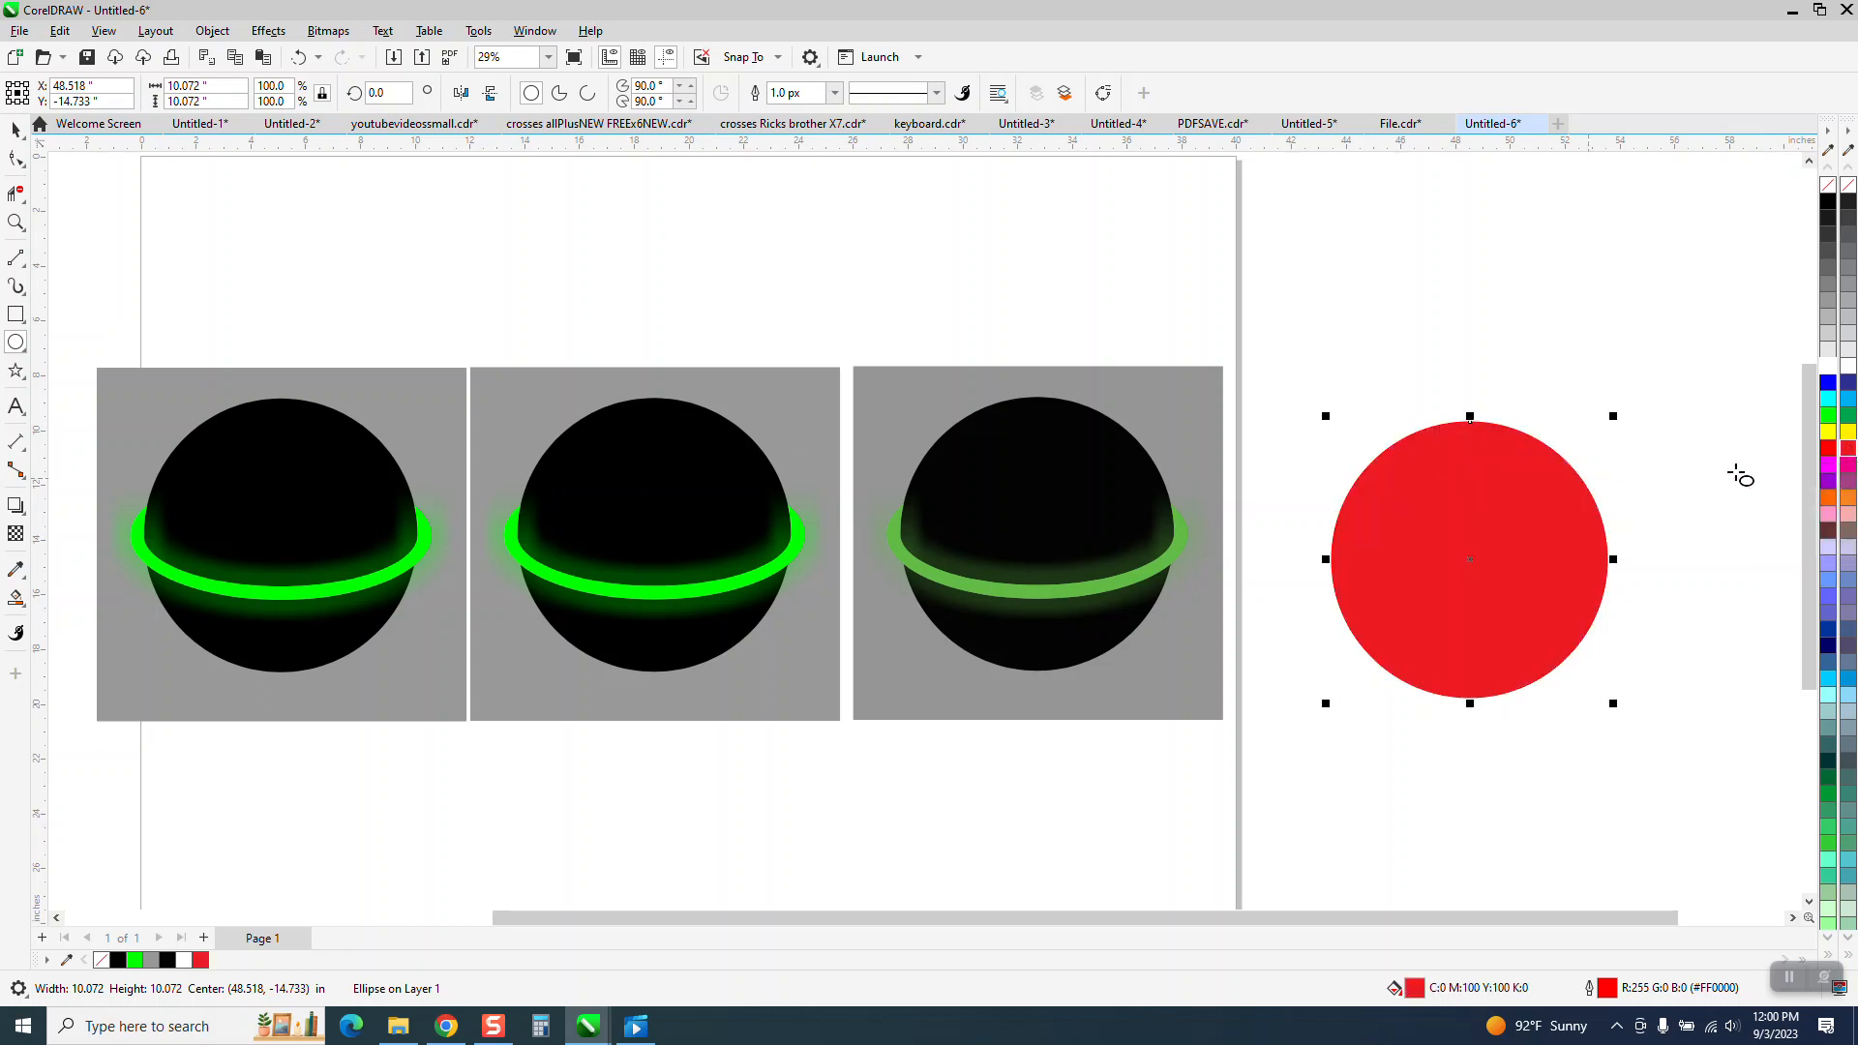
# Draw a 4.7-inch square, move it to the centre of the red circle, and fill it yellow.
pyautogui.click(15, 313)
pyautogui.moveTo(1302, 659); pyautogui.dragTo(1432, 788)
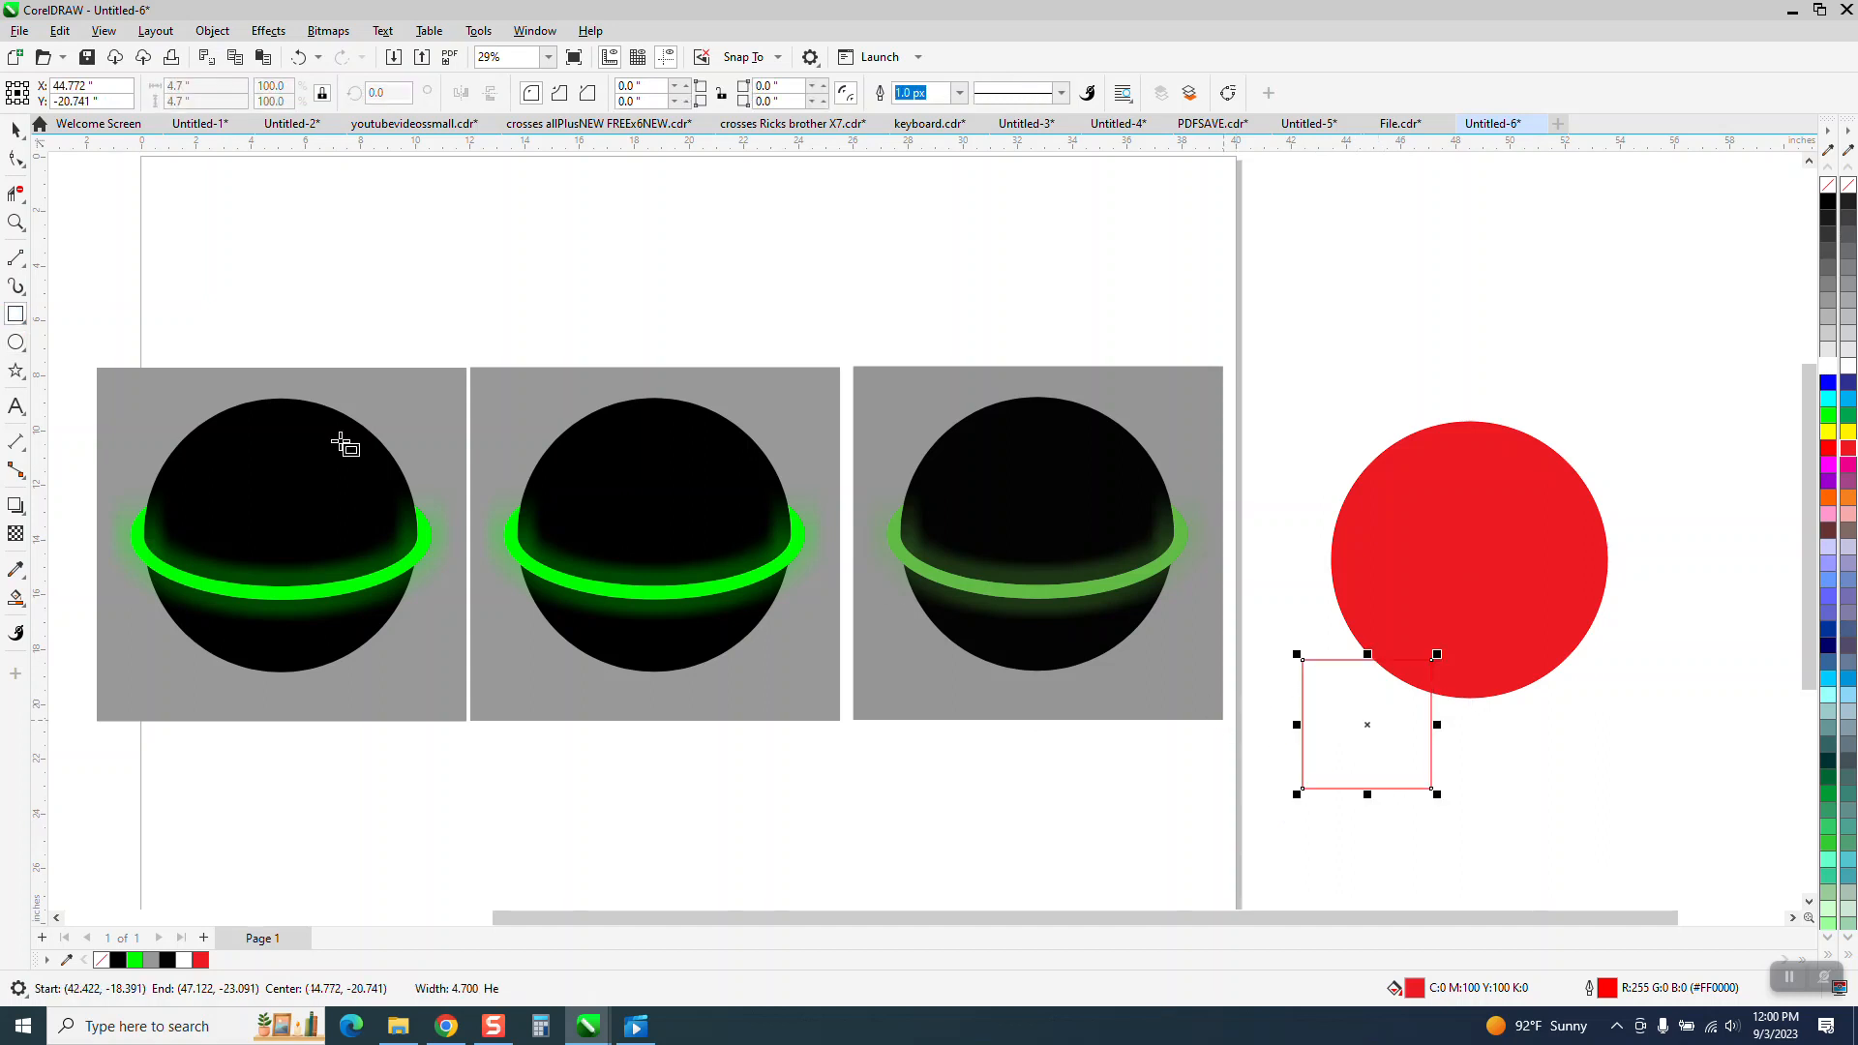
pyautogui.press('space')
pyautogui.moveTo(1397, 704); pyautogui.dragTo(1469, 571)
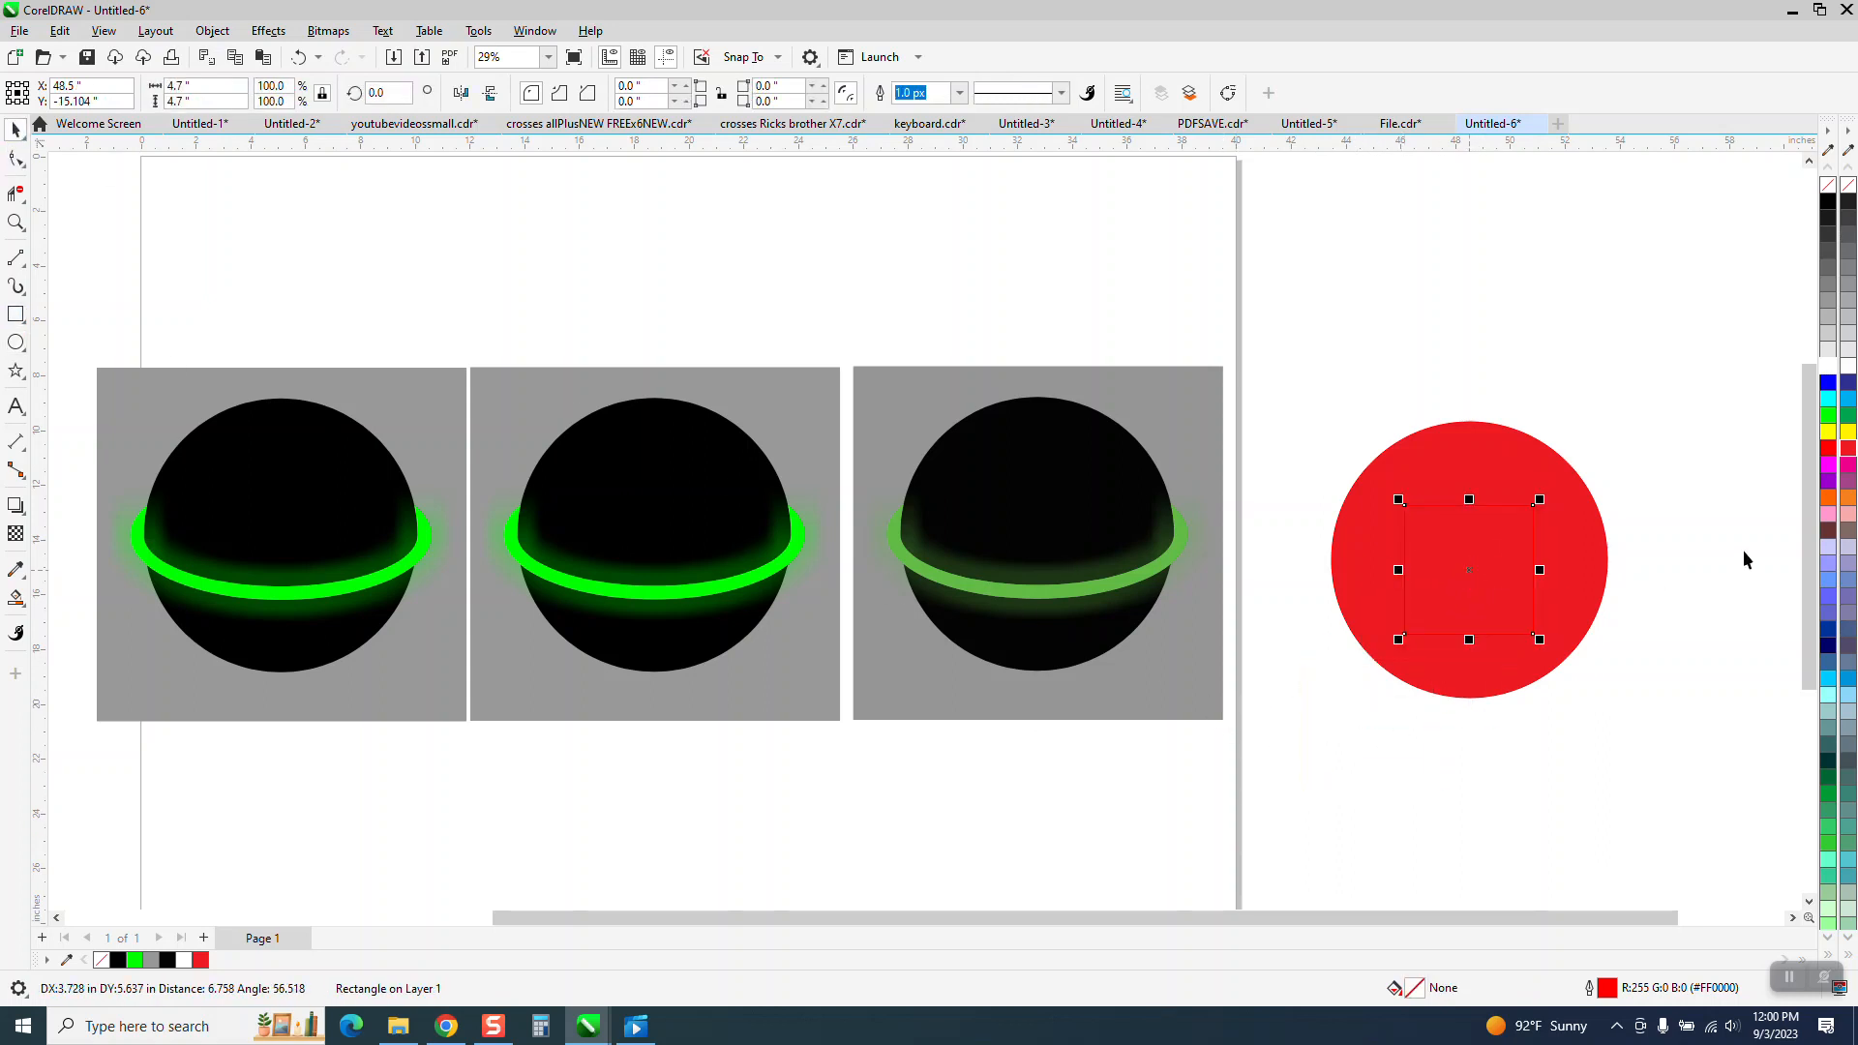
pyautogui.click(1849, 438)
# Select the red circle and yellow square together and centre them on the page.
pyautogui.scroll(-1, 1110, 505)
pyautogui.moveTo(1244, 404); pyautogui.dragTo(1353, 544)
pyautogui.moveTo(230, 302); pyautogui.dragTo(1222, 737)
pyautogui.moveTo(1219, 349); pyautogui.dragTo(1734, 787)
pyautogui.press('p')
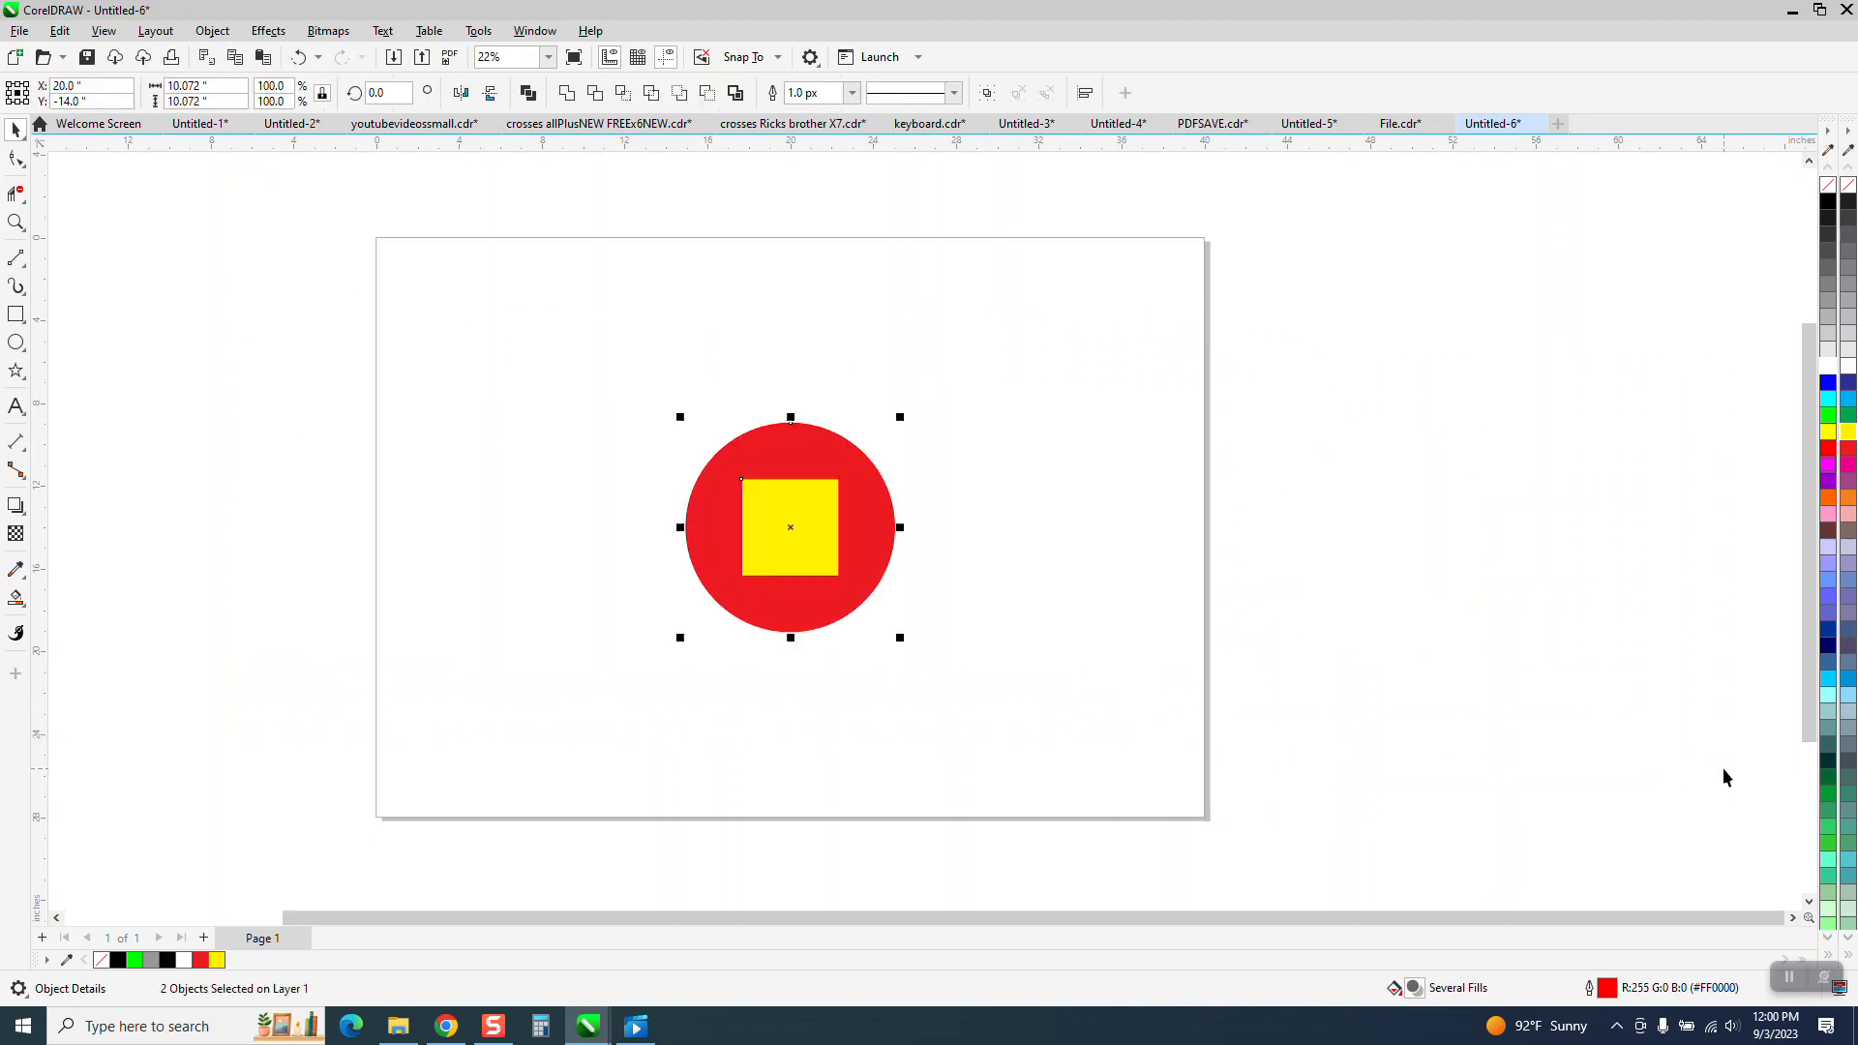
# Export the drawing as a PDF named test1 with the output colour set to CMYK.
pyautogui.click(1093, 634)
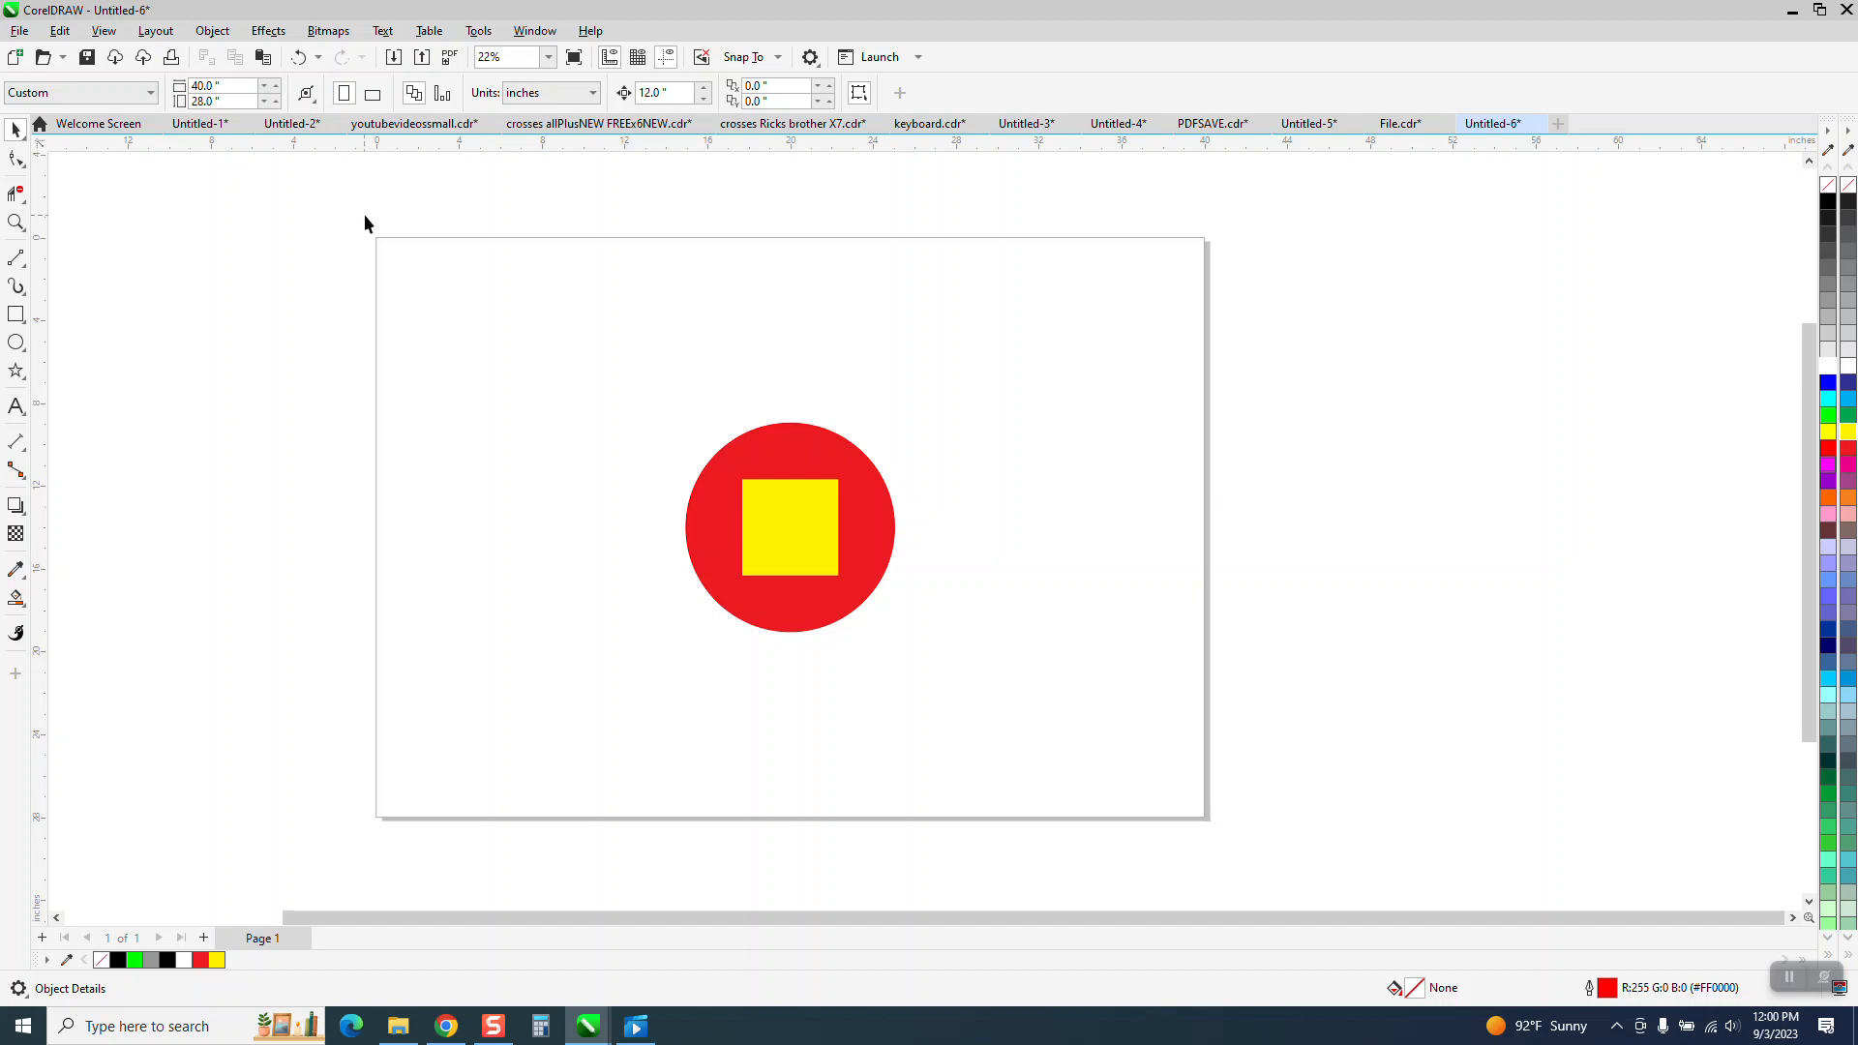
pyautogui.click(19, 32)
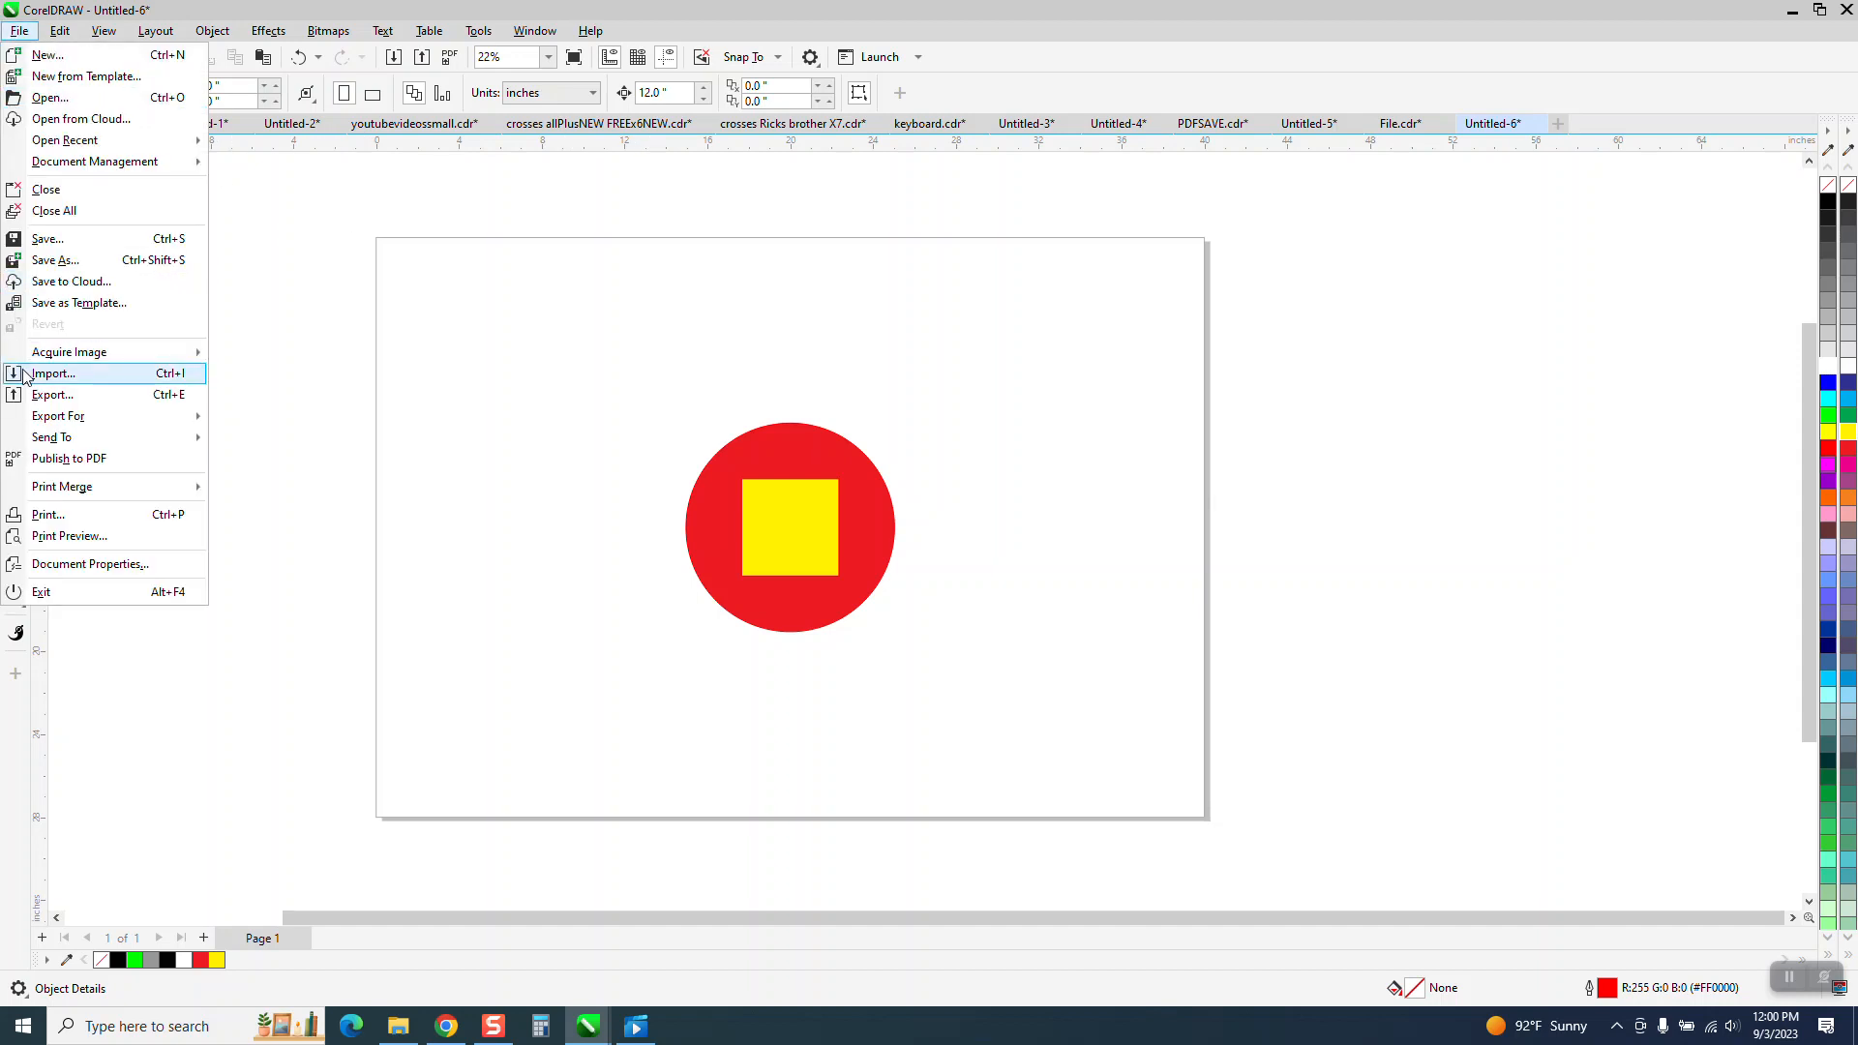
pyautogui.click(47, 396)
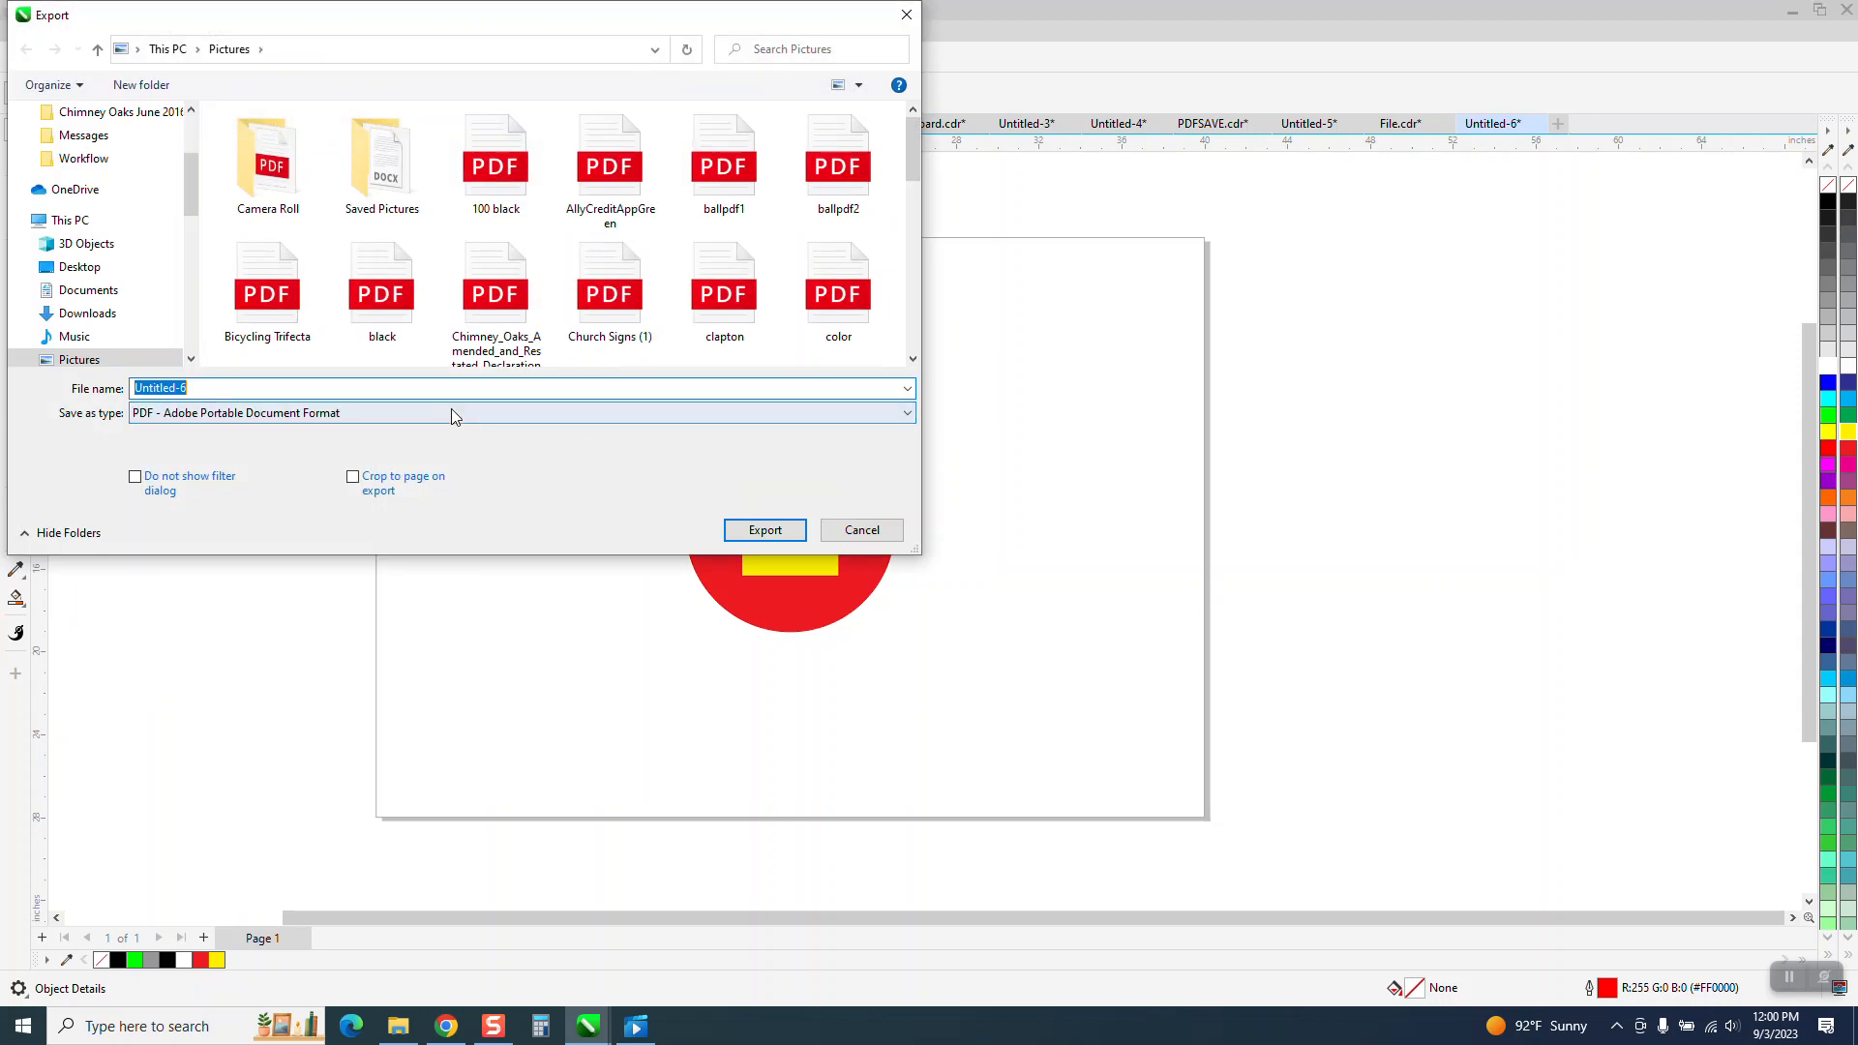
pyautogui.write('test1')
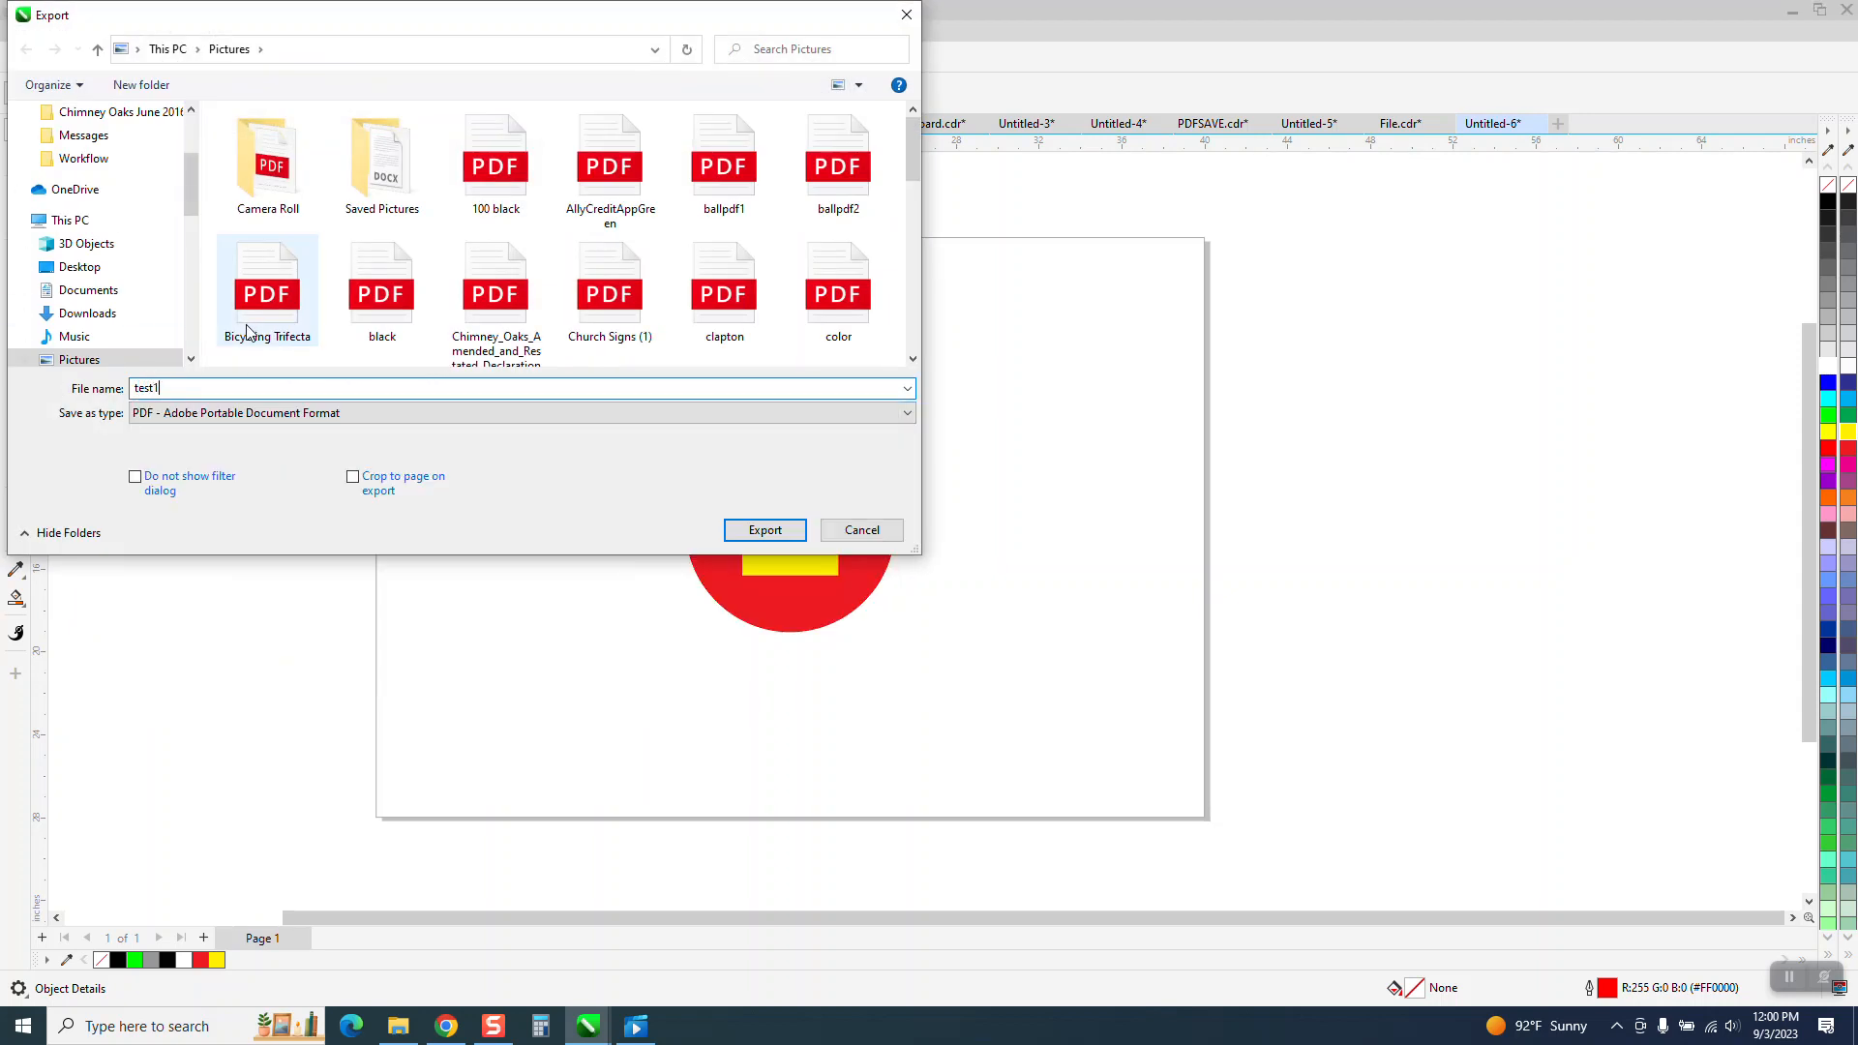
pyautogui.click(766, 530)
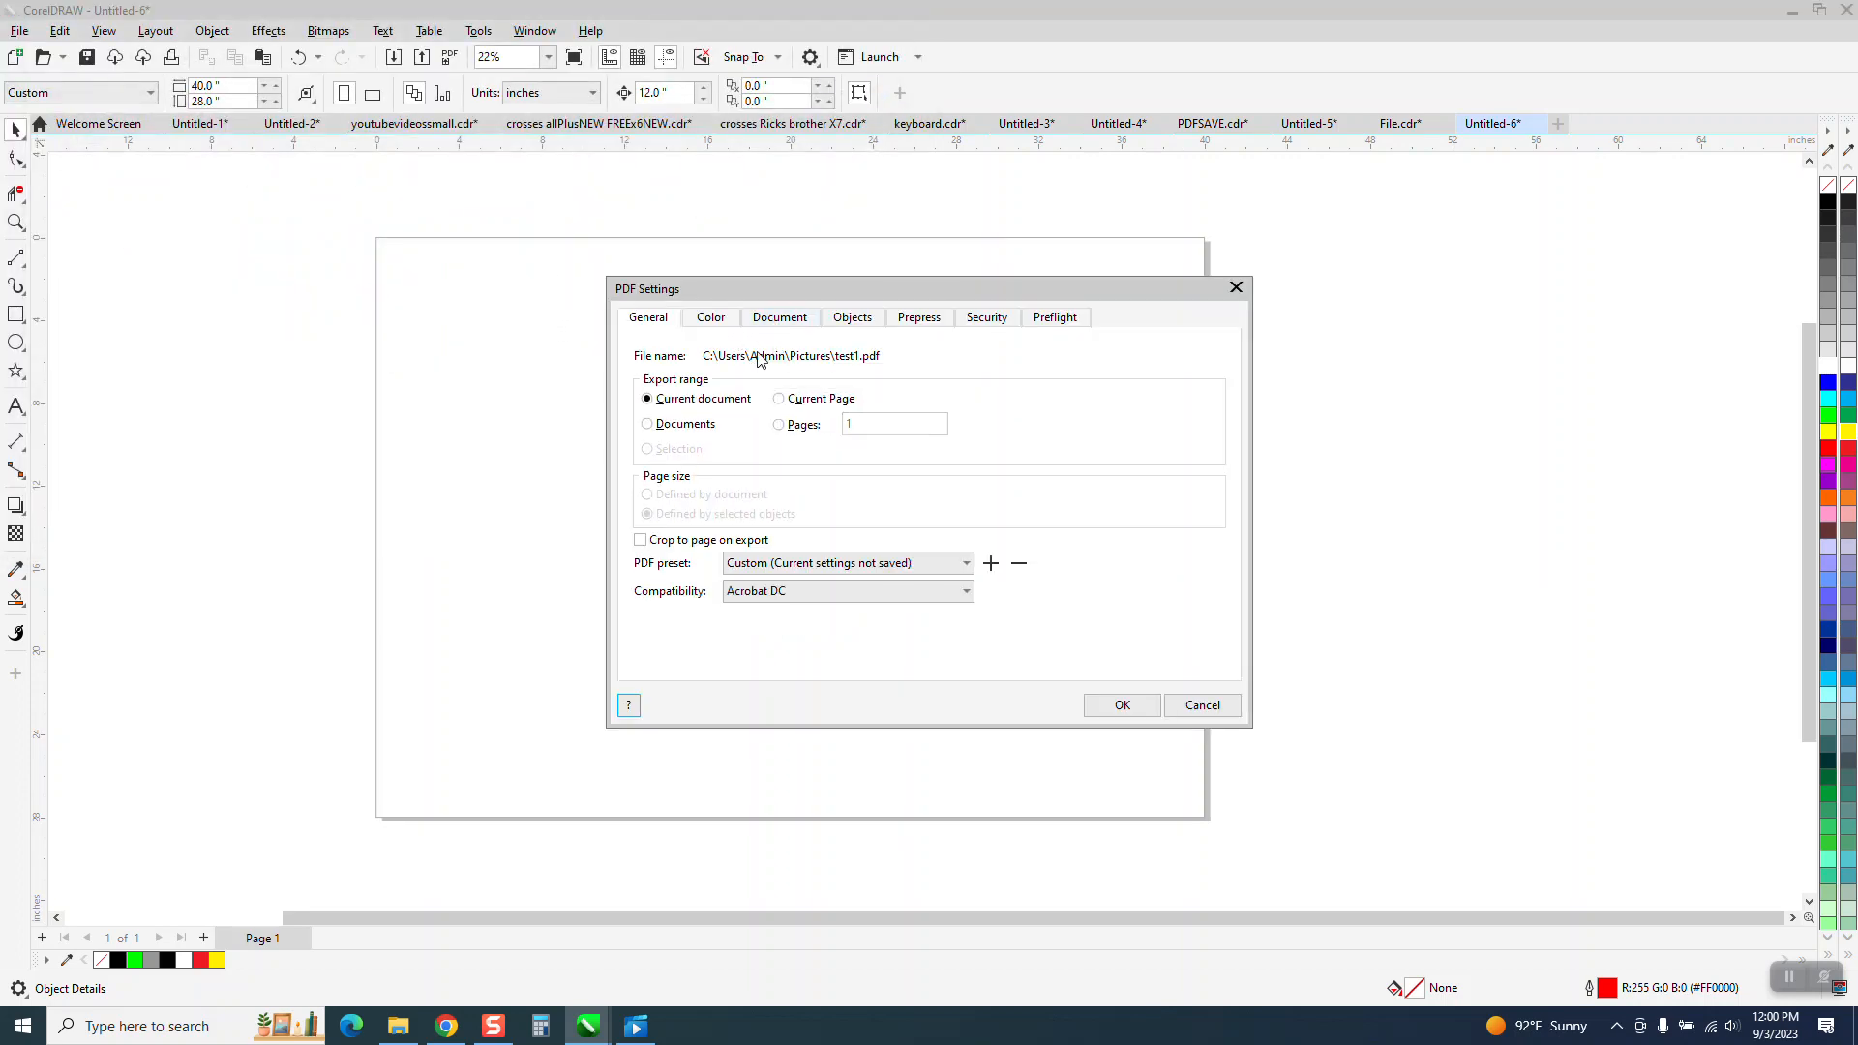
pyautogui.click(710, 318)
pyautogui.click(887, 416)
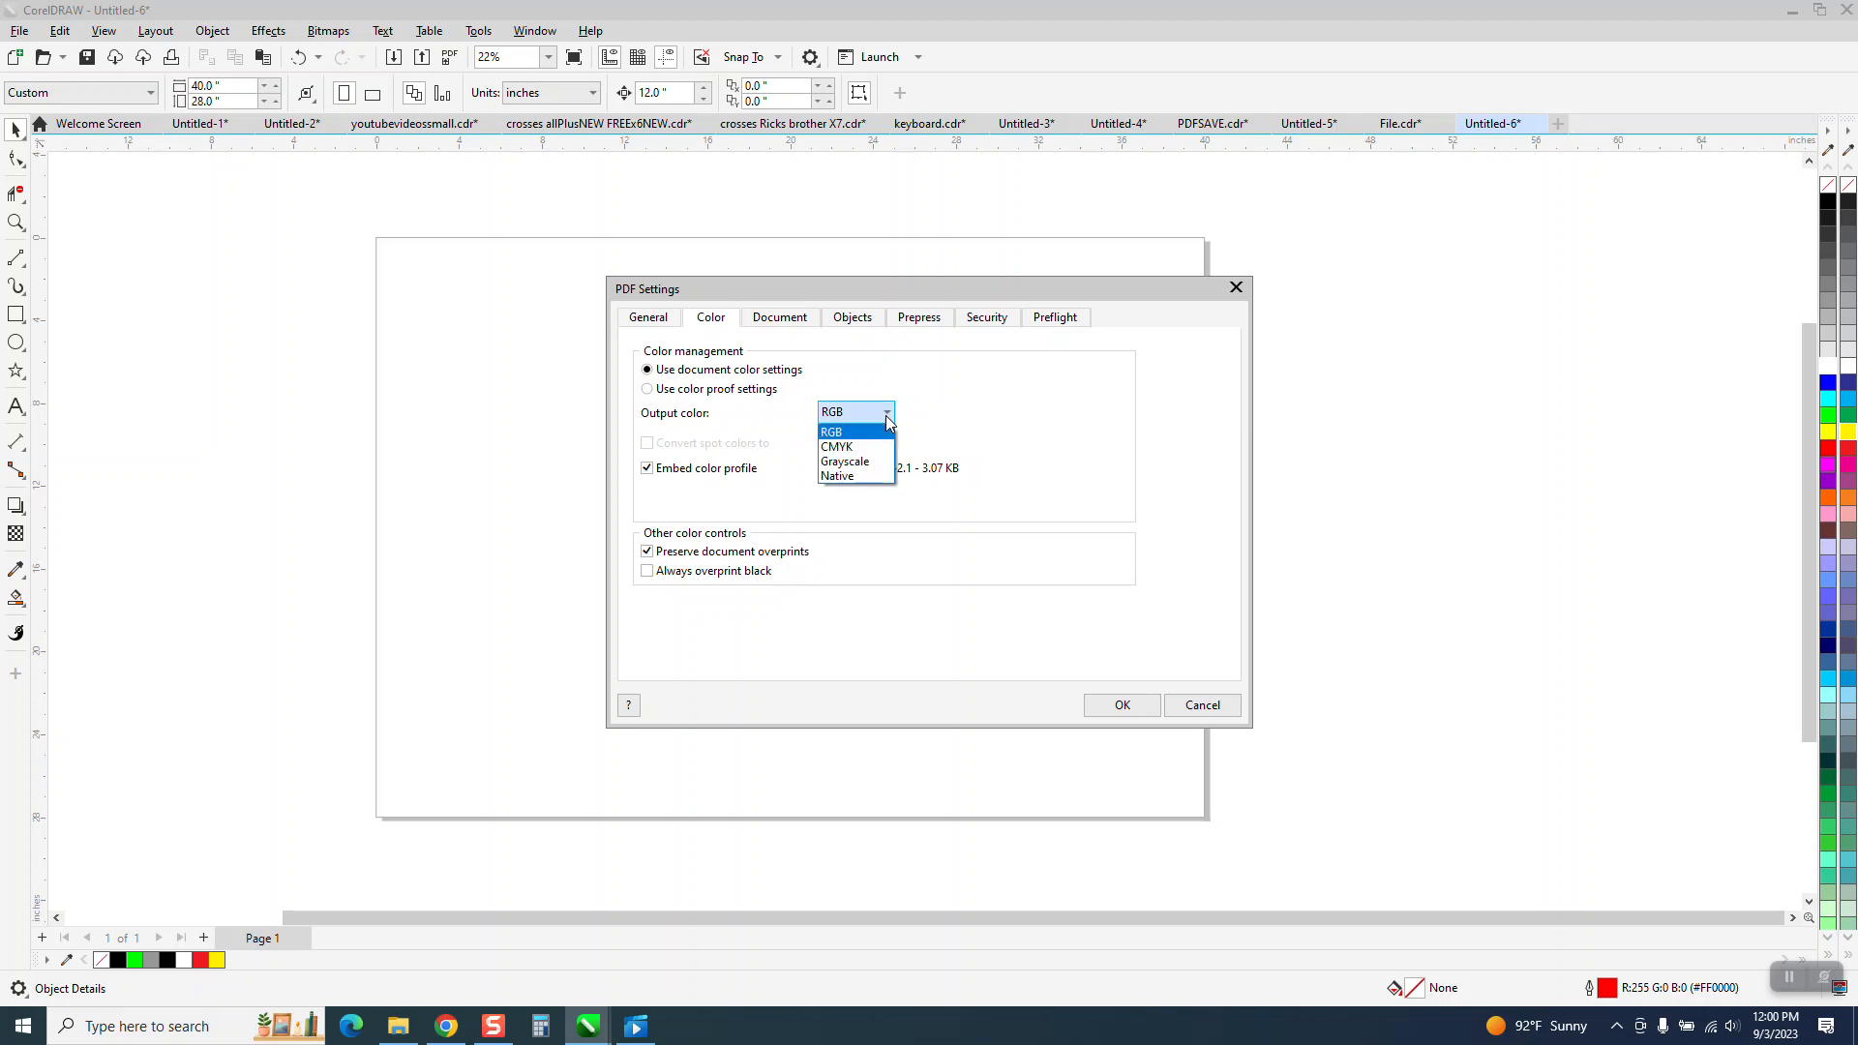
pyautogui.click(836, 446)
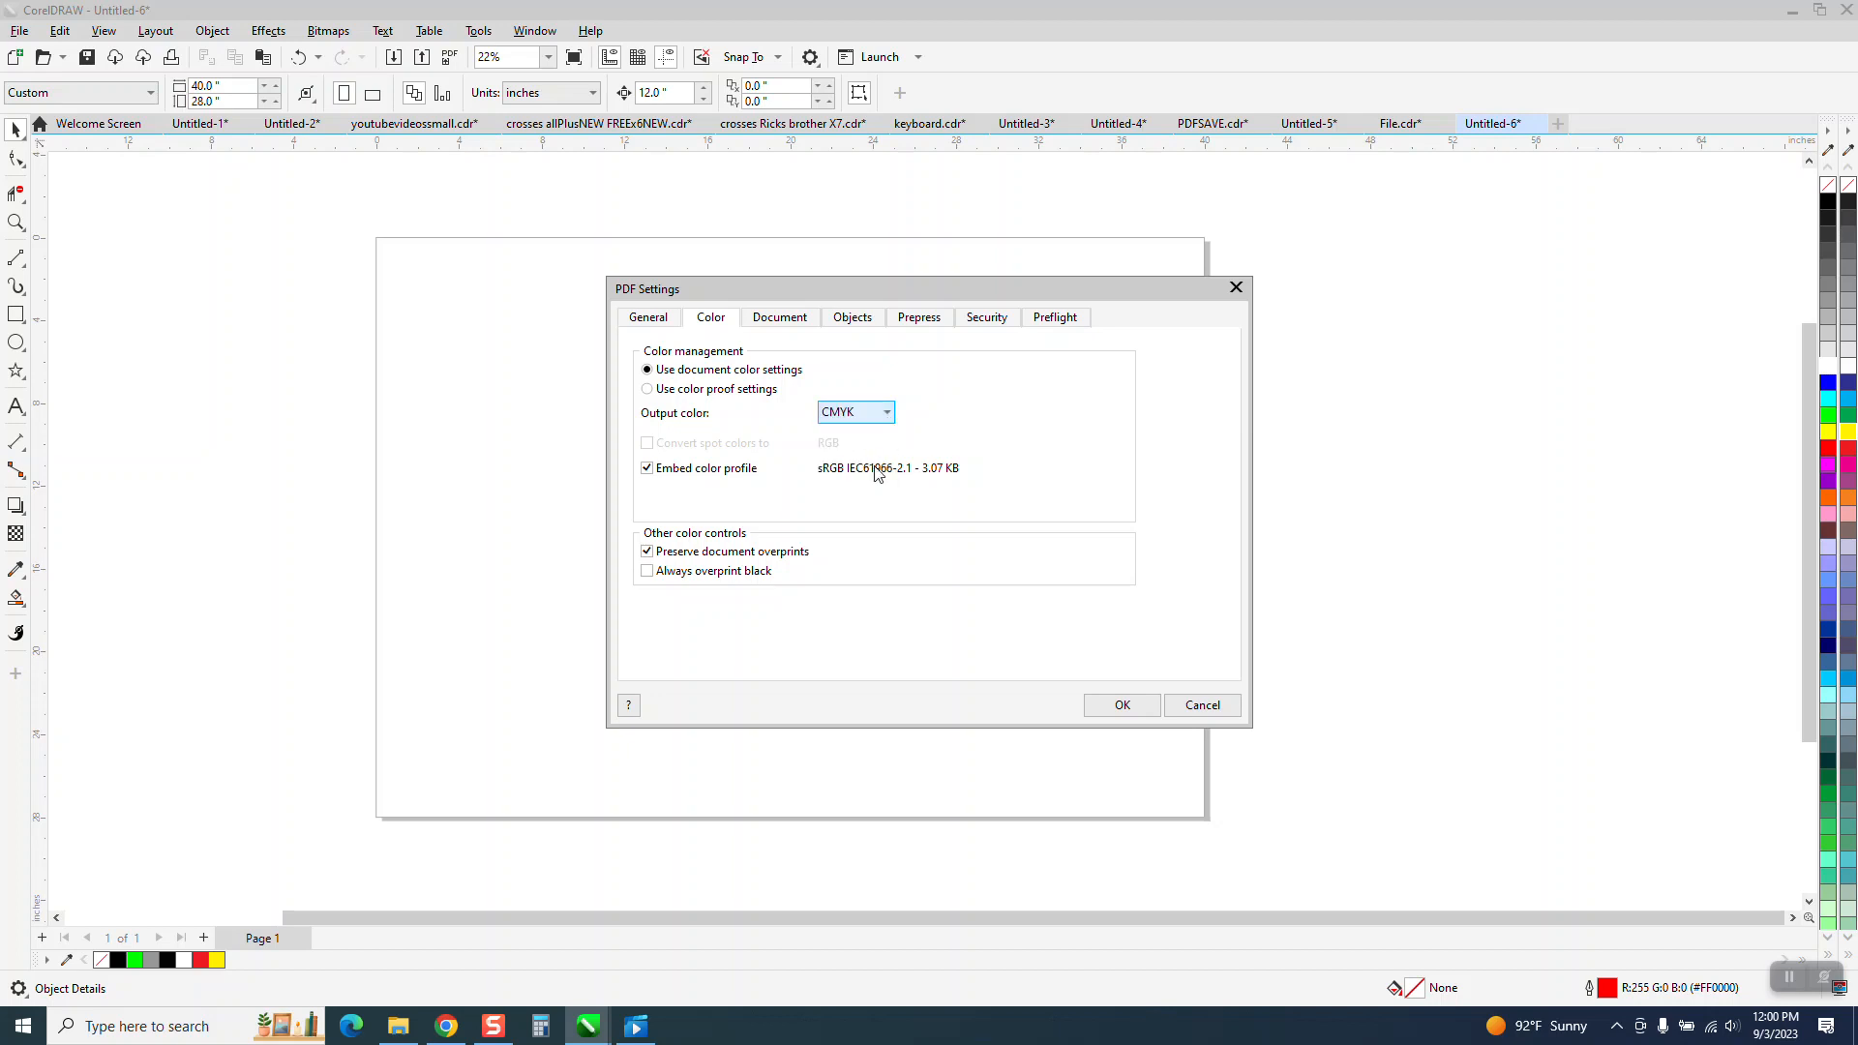
pyautogui.click(1118, 707)
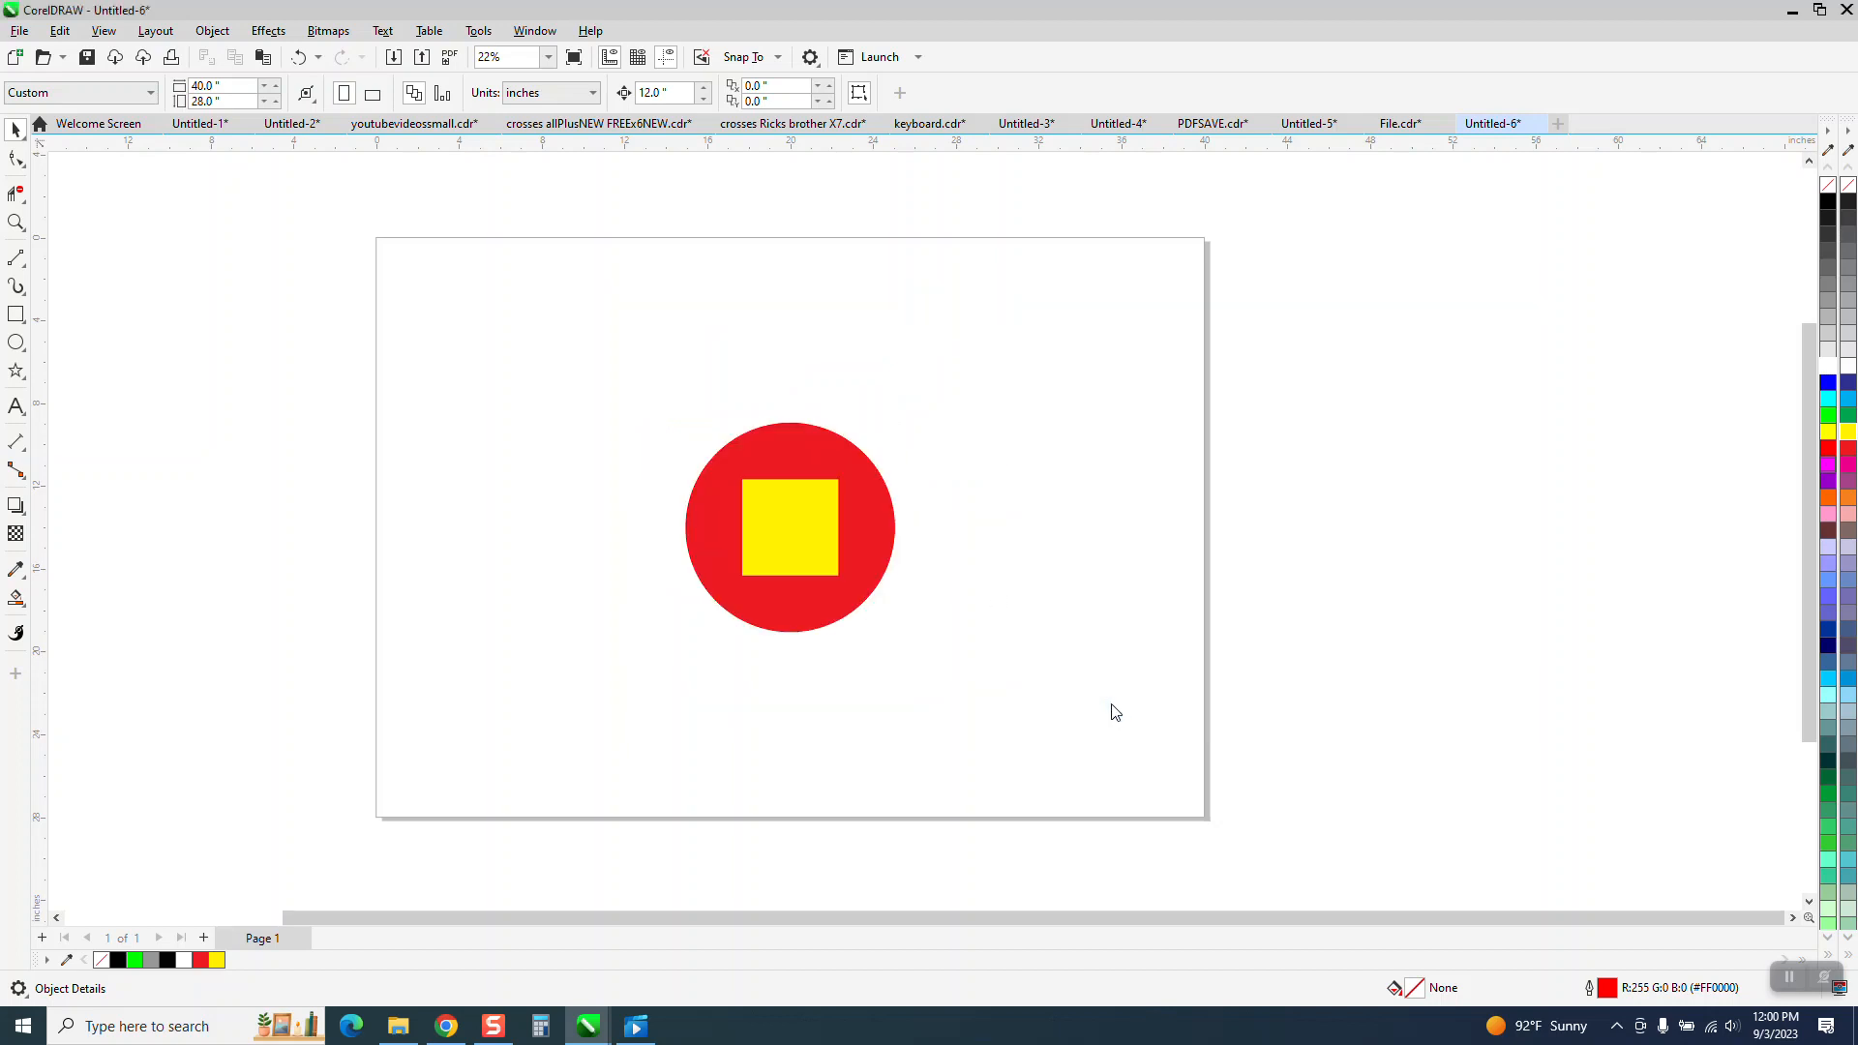
# Import test1.pdf as curves and place it beside the original circle and square.
pyautogui.rightClick(988, 481)
pyautogui.click(1053, 587)
pyautogui.write('test1.pdf')
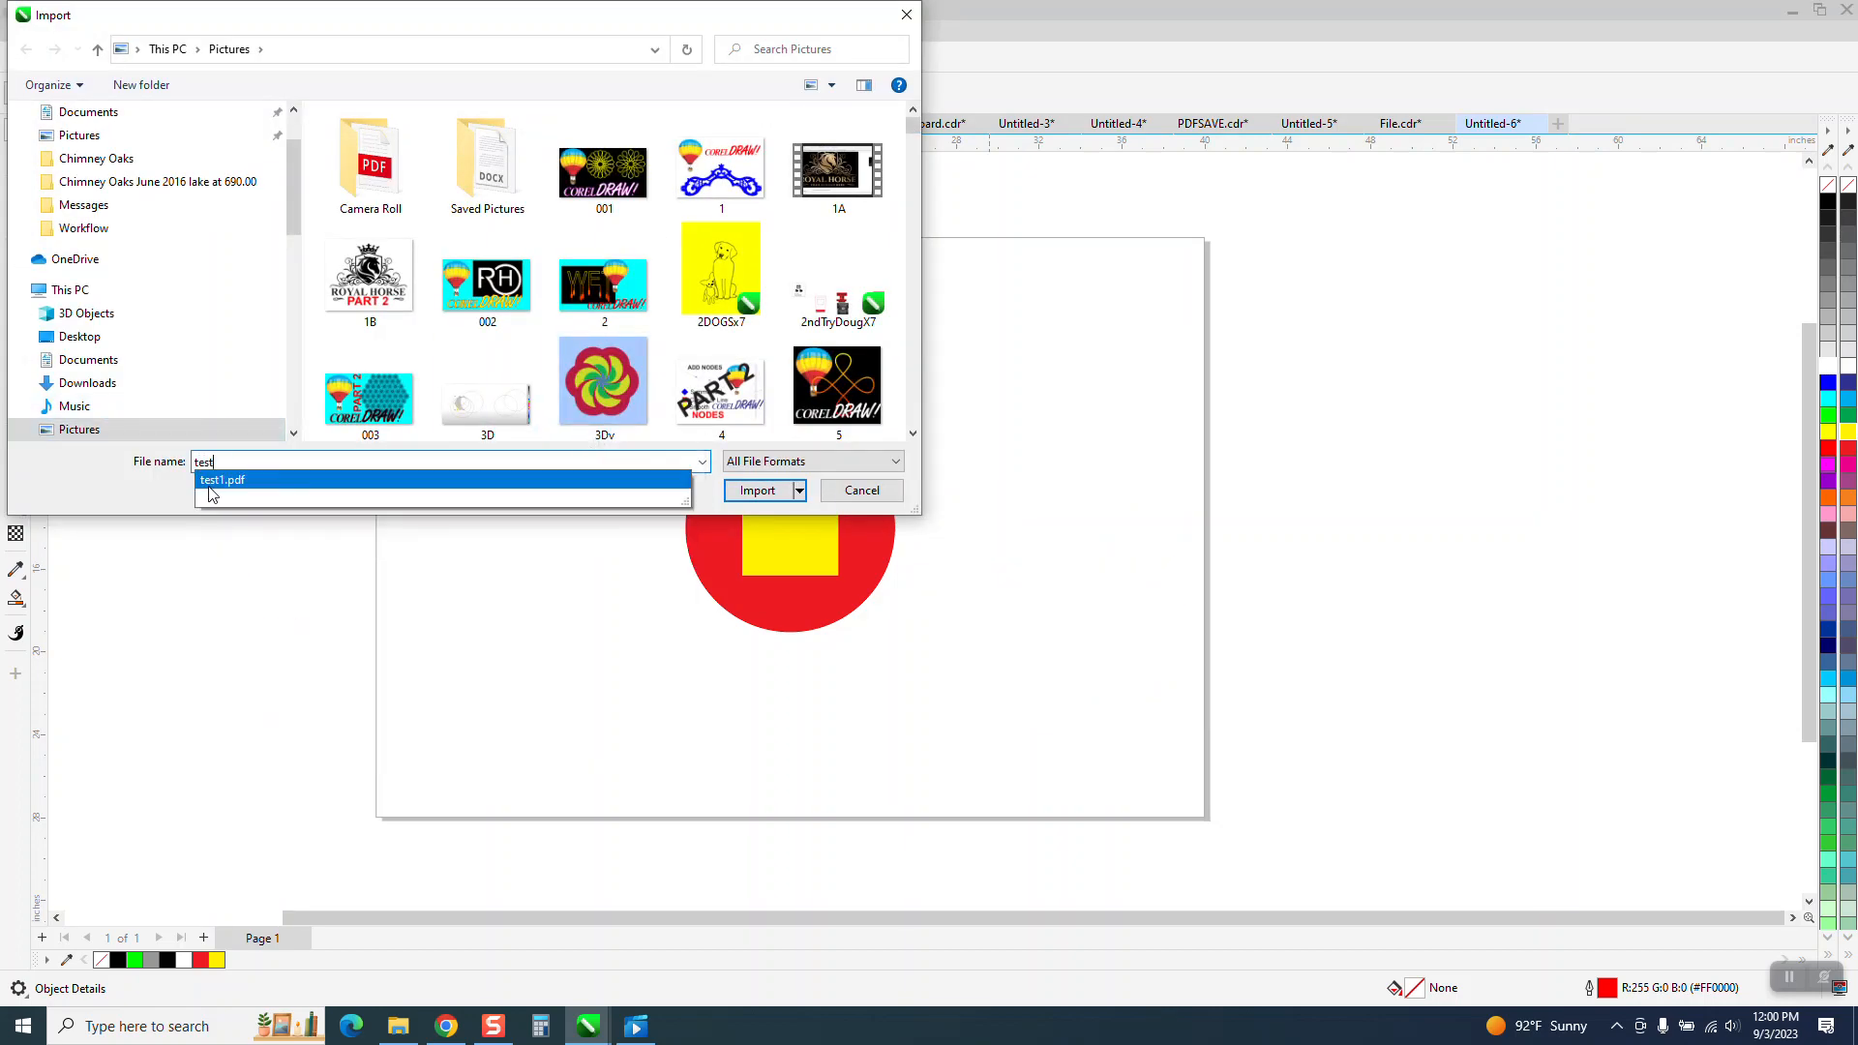
pyautogui.click(212, 480)
pyautogui.click(758, 490)
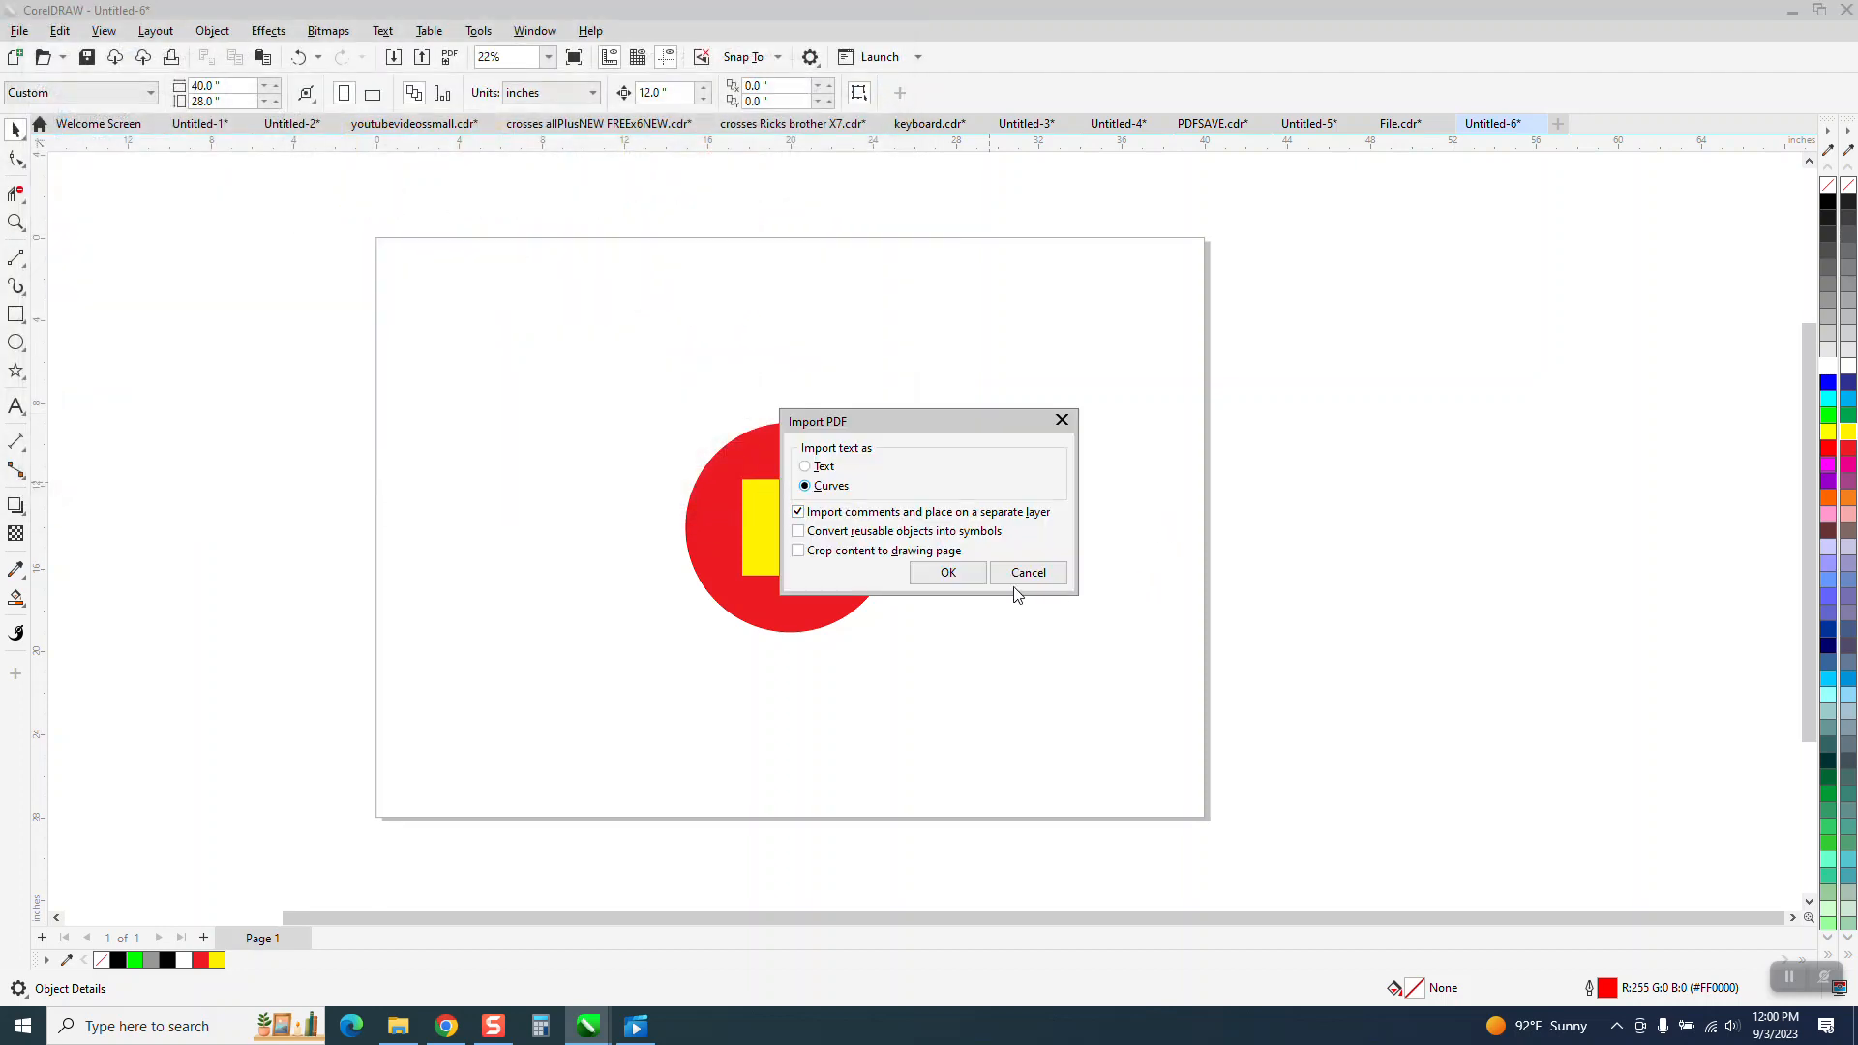
pyautogui.click(953, 579)
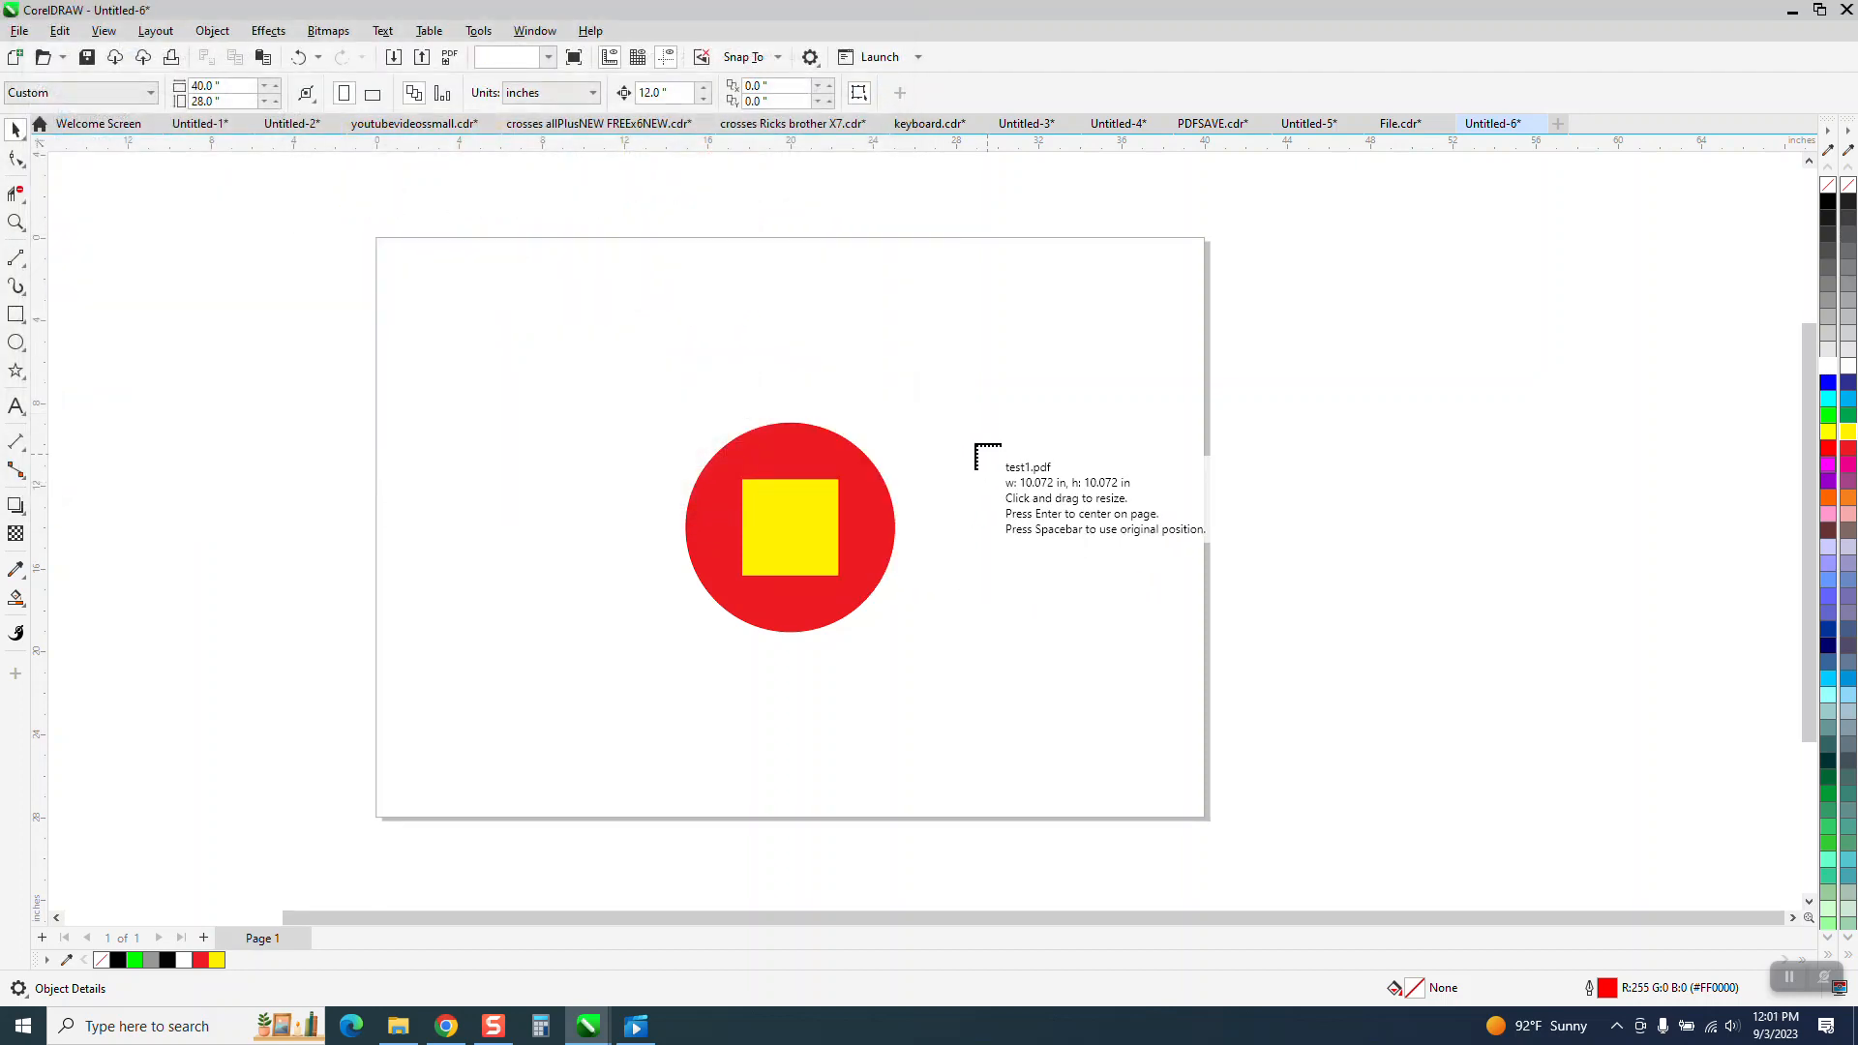
pyautogui.click(932, 419)
pyautogui.moveTo(1054, 514); pyautogui.dragTo(1030, 524)
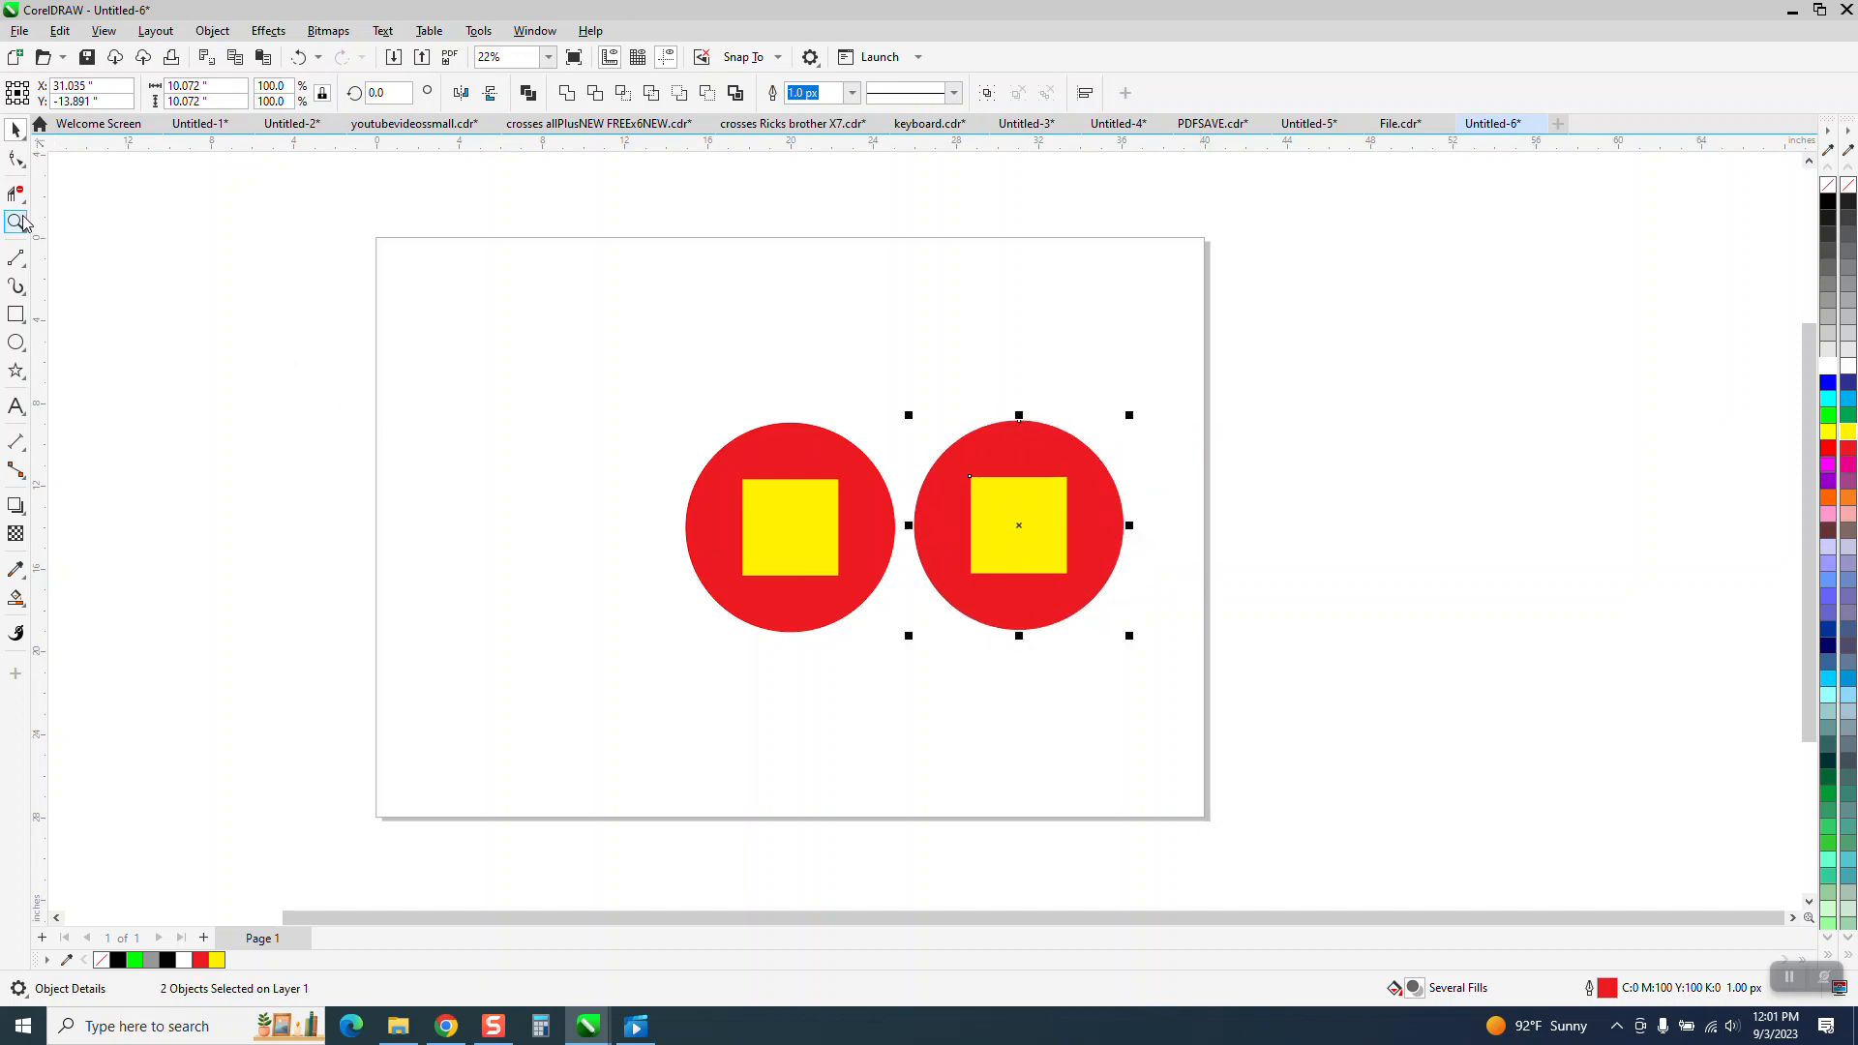
# Zoom in and select each yellow square in turn to compare their fill colour values.
pyautogui.click(16, 223)
pyautogui.moveTo(684, 402); pyautogui.dragTo(1312, 707)
pyautogui.click(15, 129)
pyautogui.click(722, 254)
pyautogui.click(990, 422)
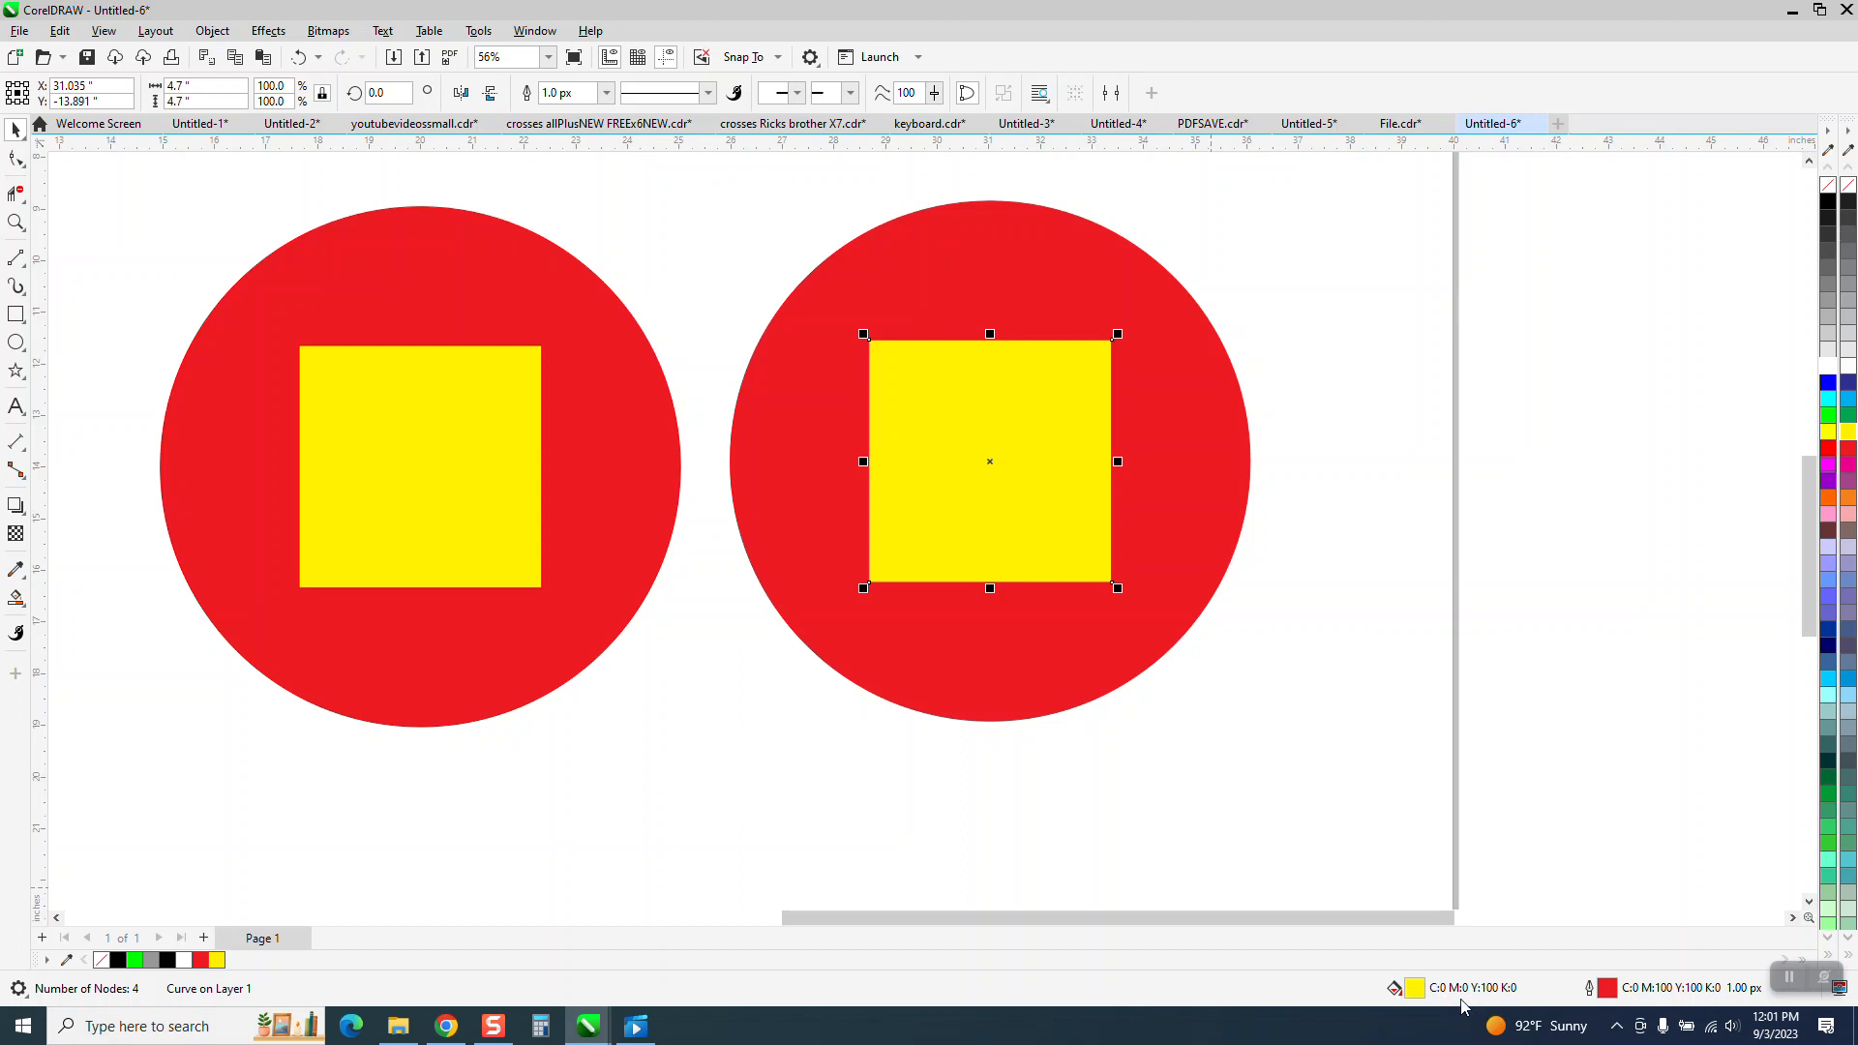
pyautogui.click(630, 707)
pyautogui.click(490, 532)
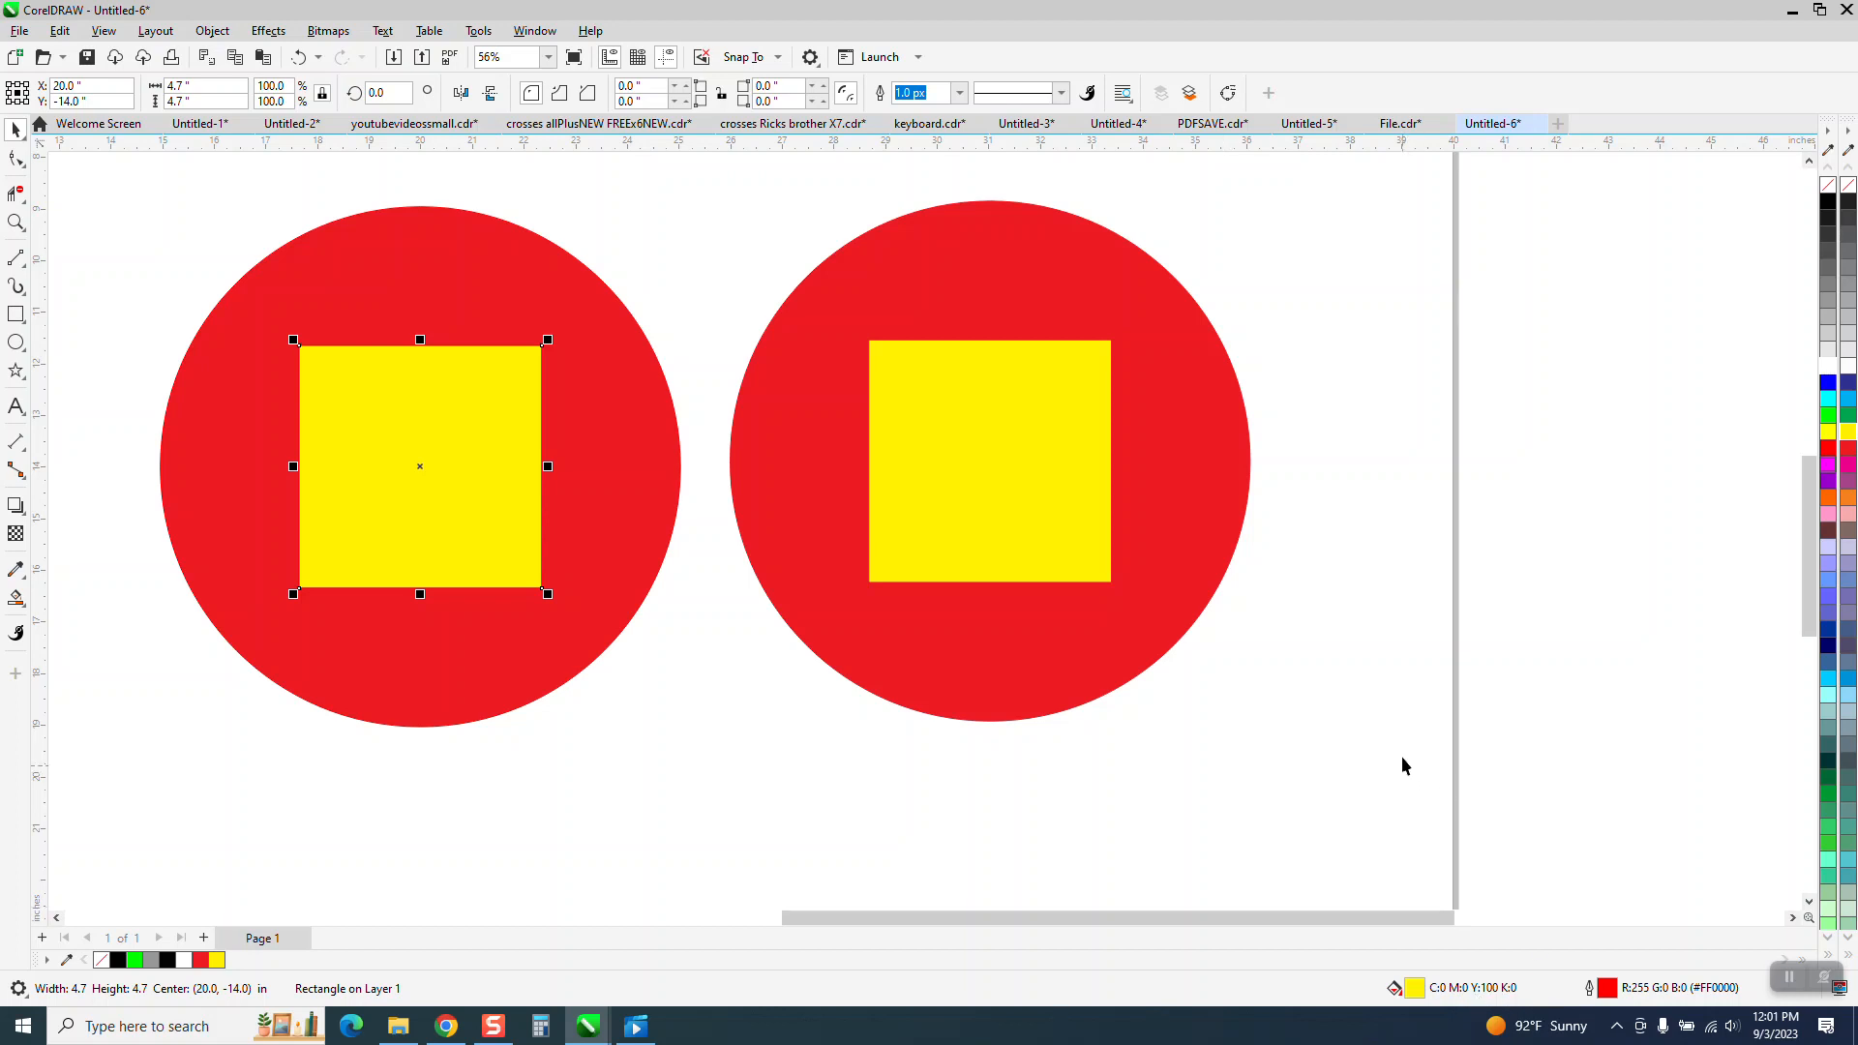
# Delete the imported test1 circle and square.
pyautogui.scroll(-1, 1311, 691)
pyautogui.moveTo(846, 295); pyautogui.dragTo(1352, 730)
pyautogui.press('Delete')
# Select the circle and square and export them as a PDF named test2 with the output colour set to RGB.
pyautogui.moveTo(400, 269); pyautogui.dragTo(1065, 833)
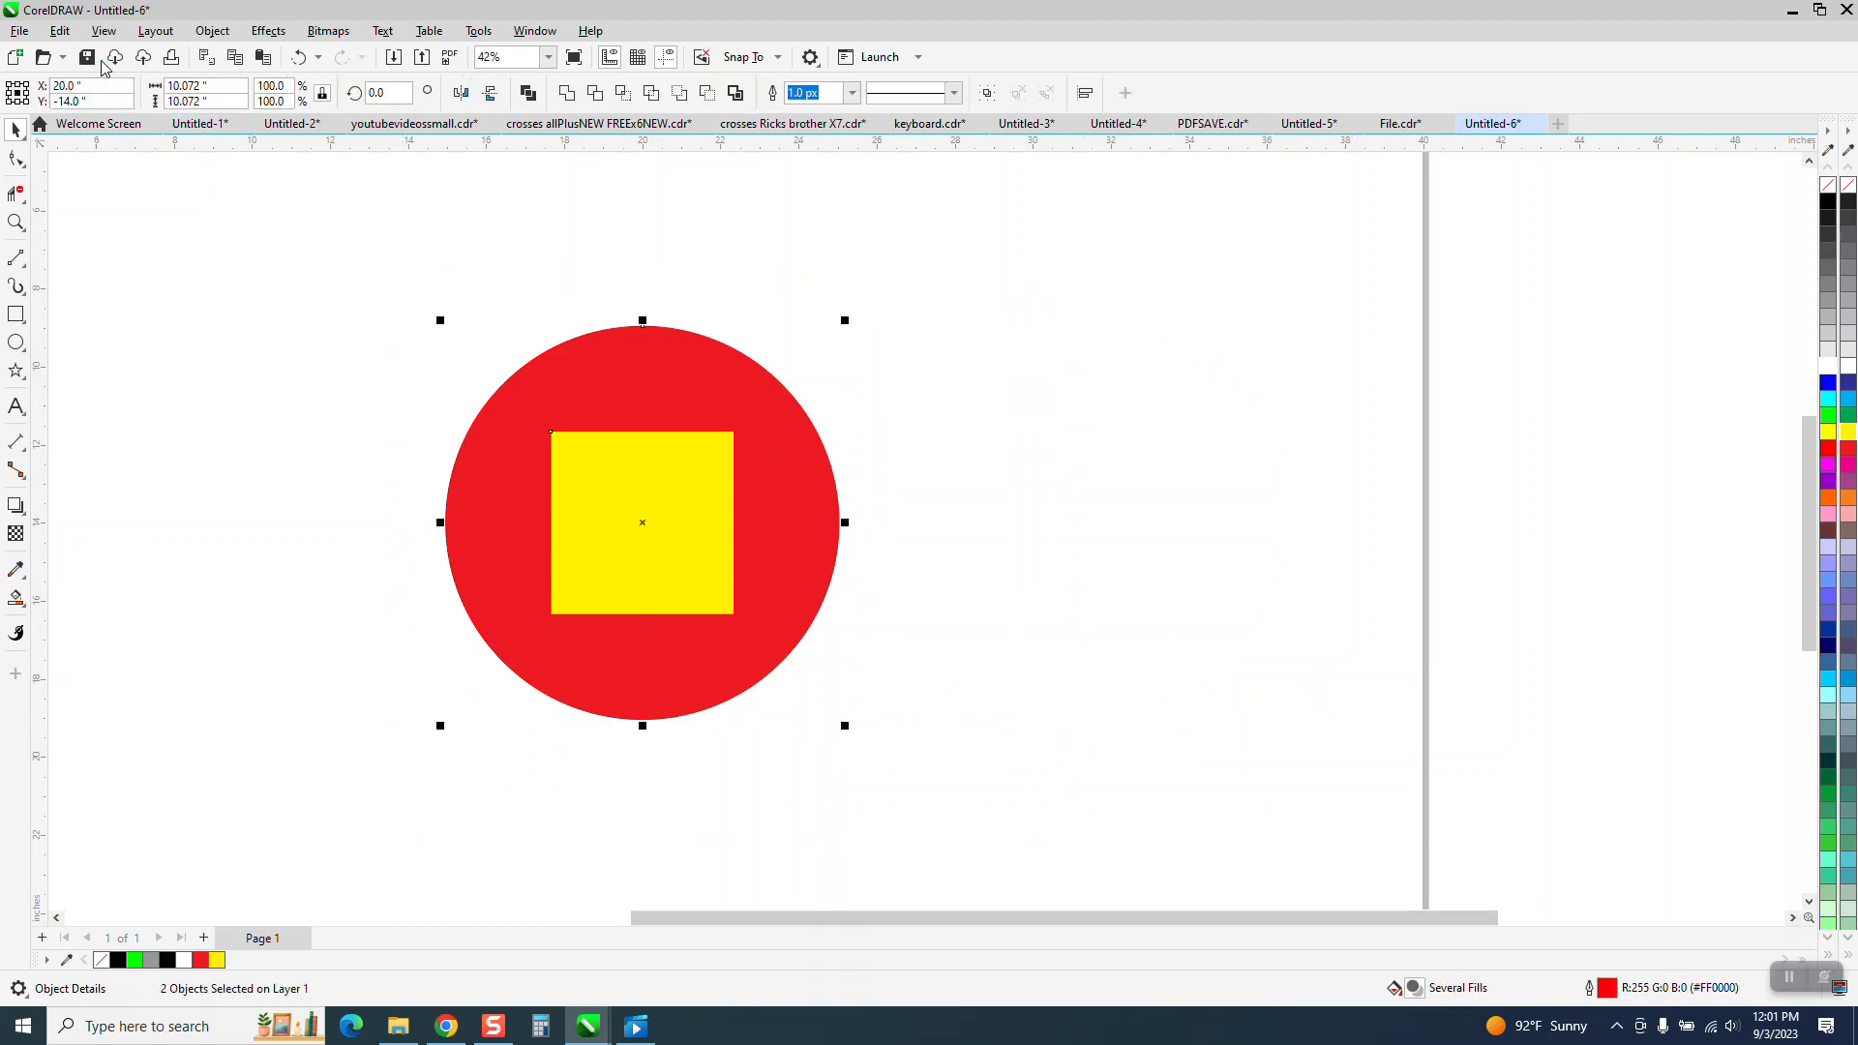
pyautogui.click(19, 31)
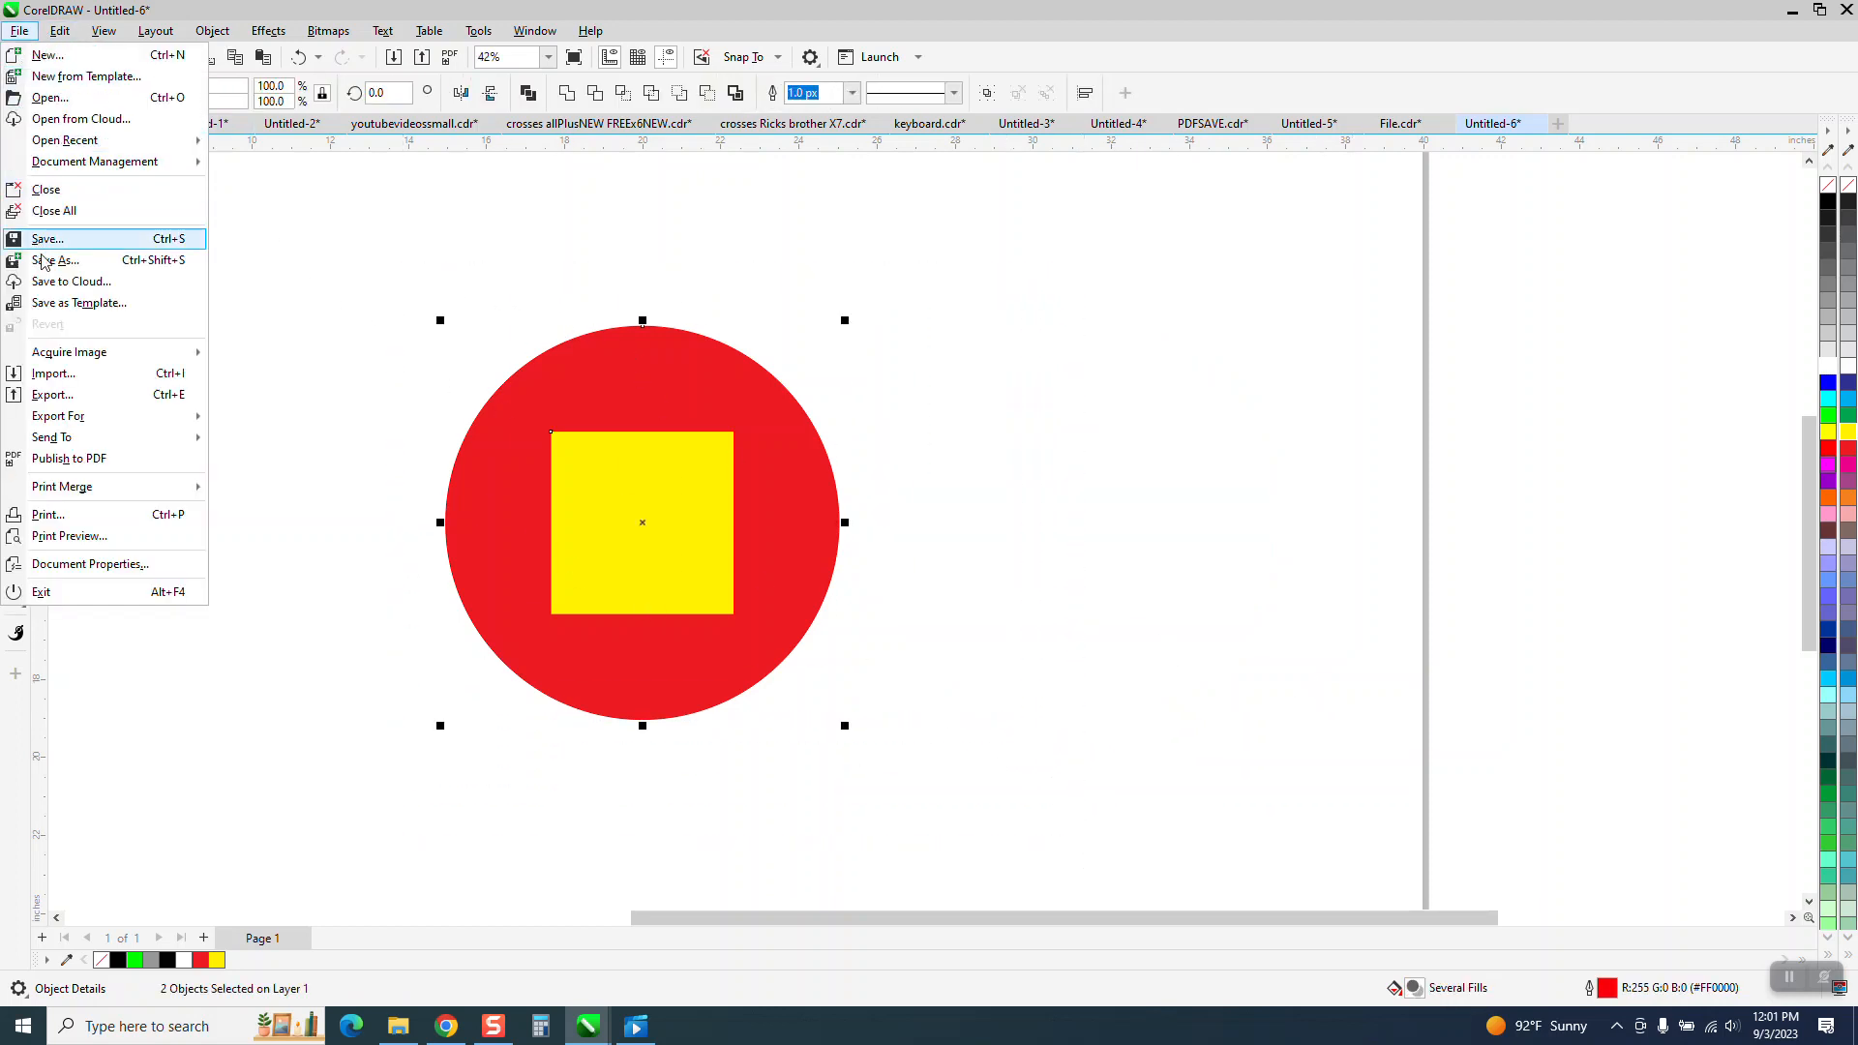
pyautogui.click(52, 395)
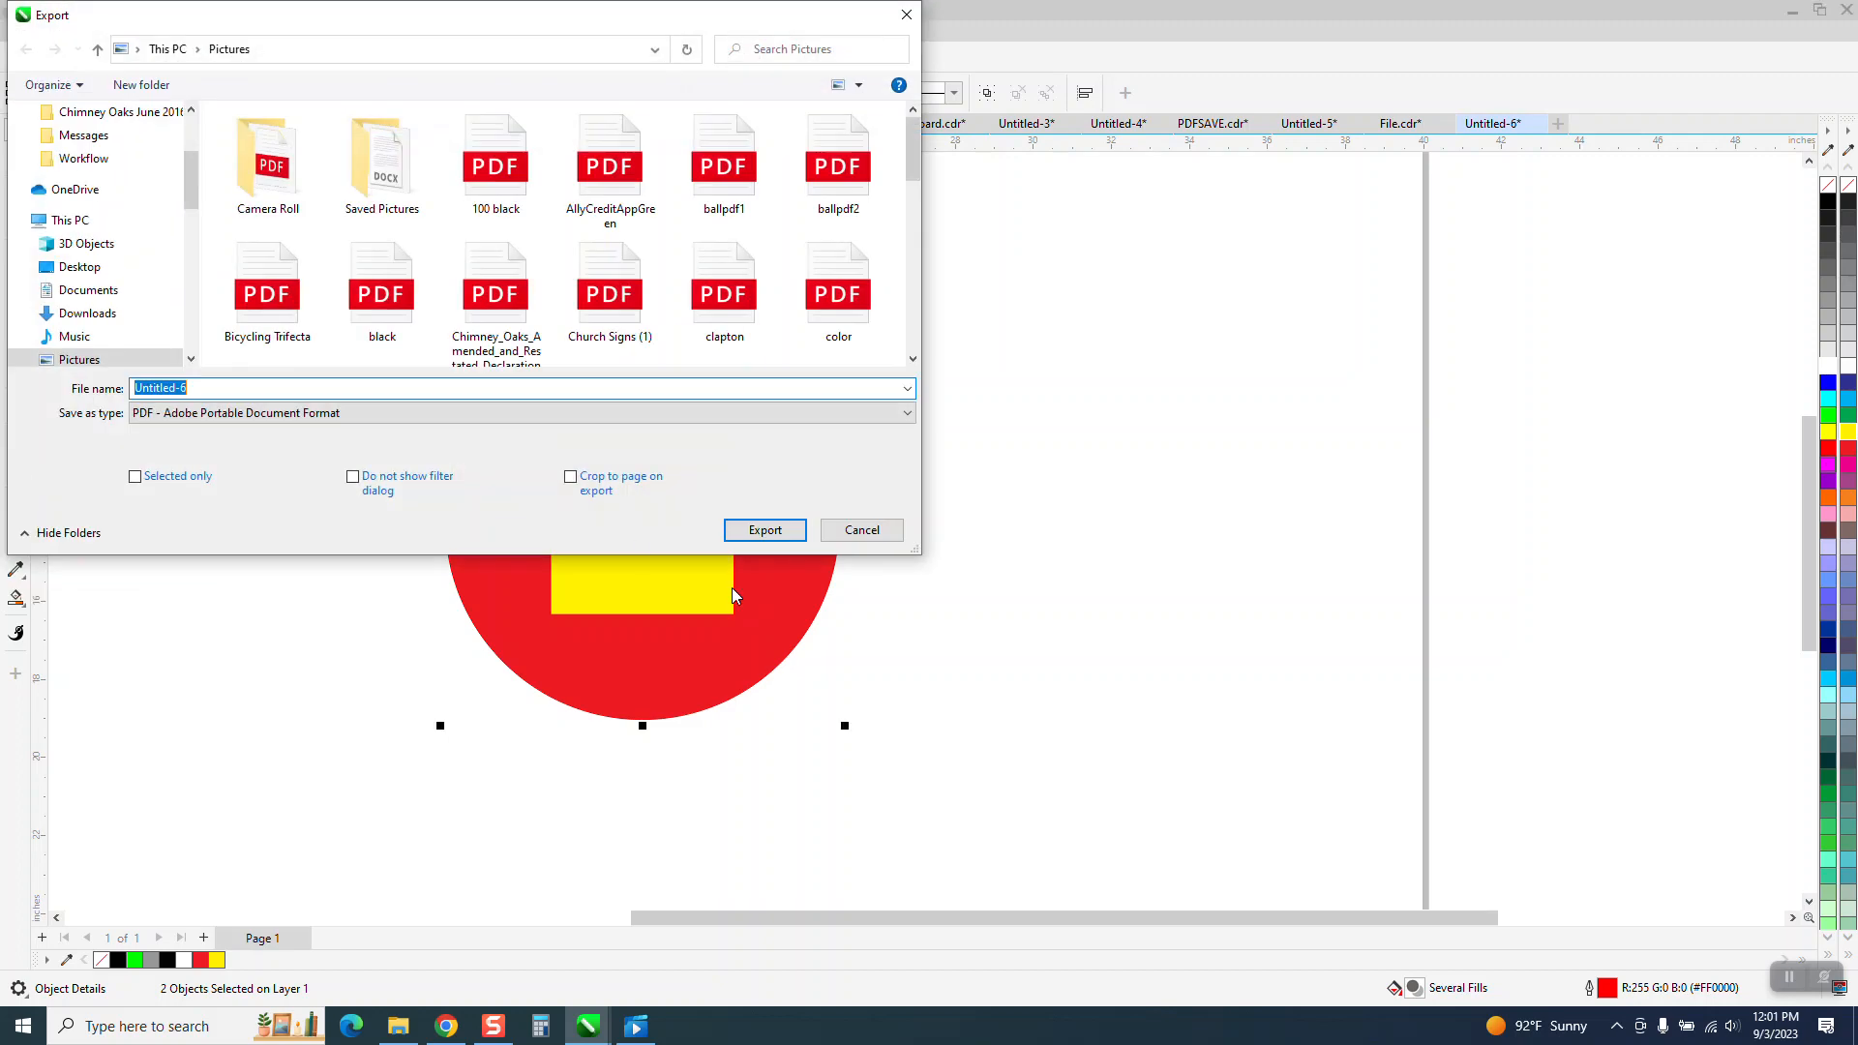
pyautogui.click(205, 388)
pyautogui.doubleClick(206, 388)
pyautogui.write('test')
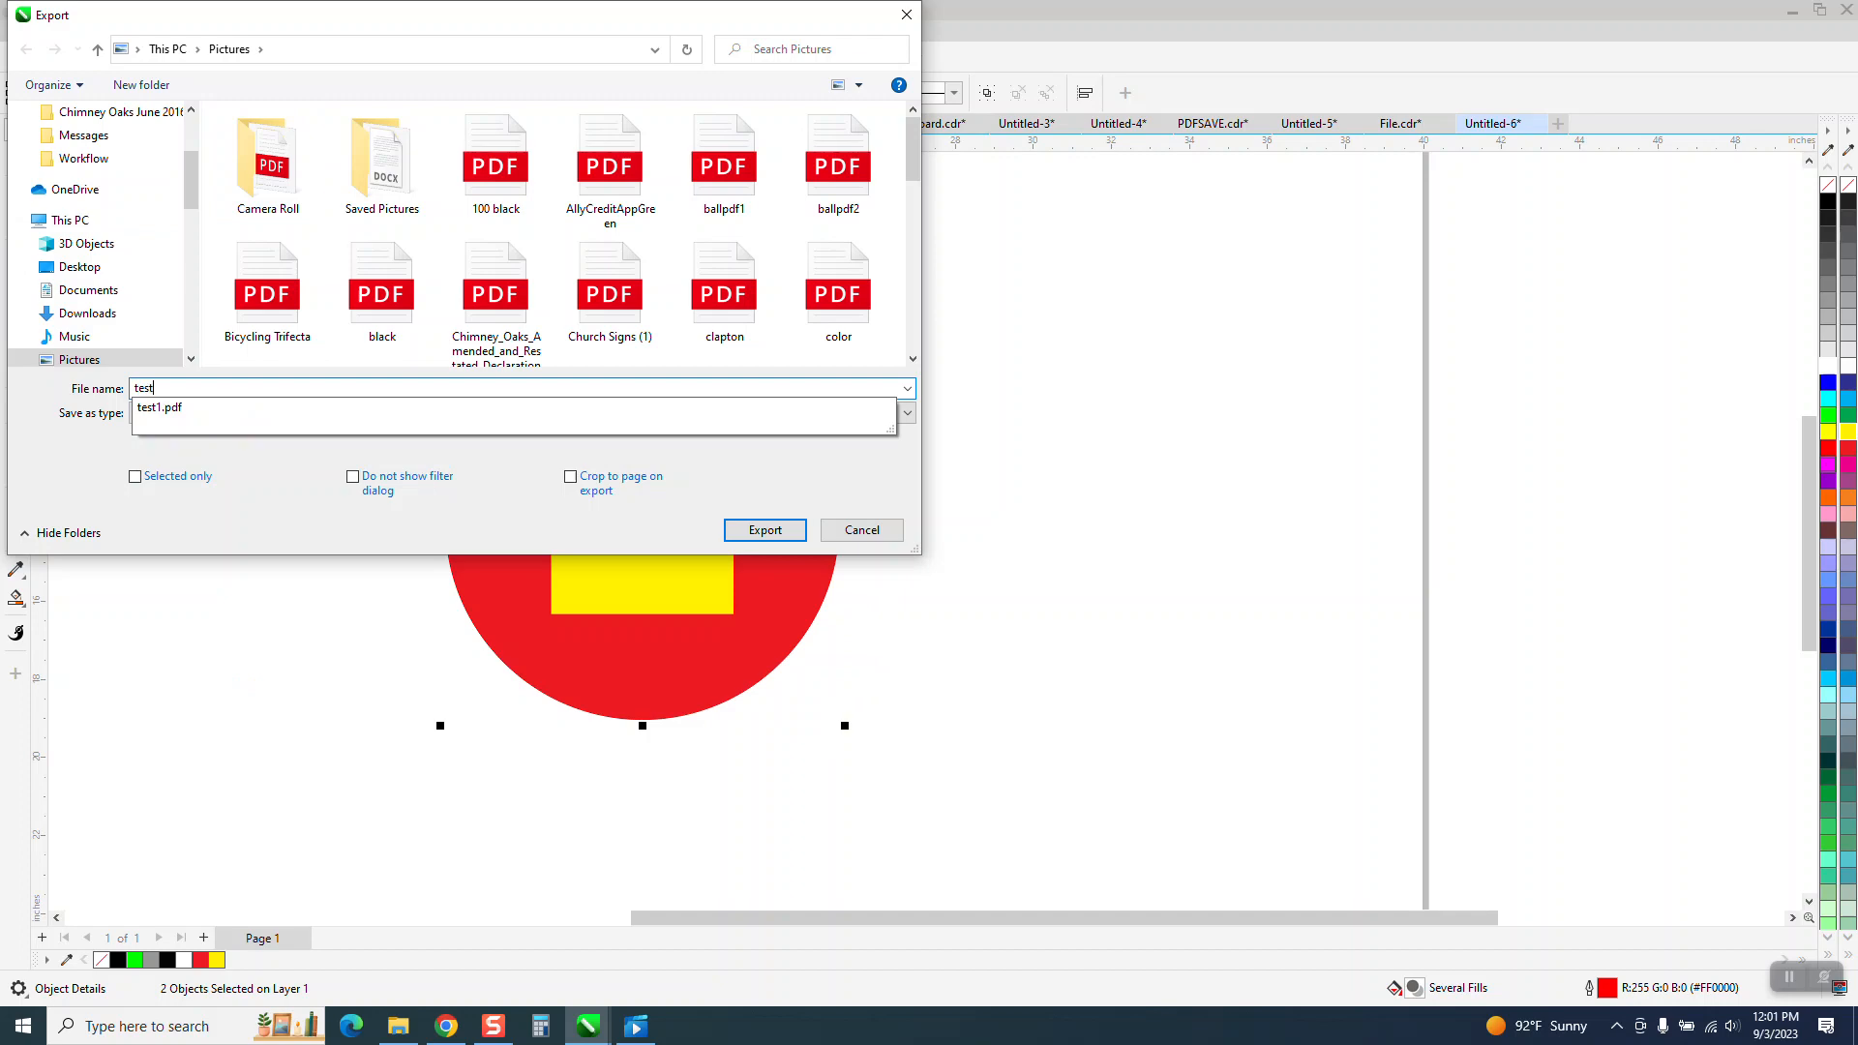
pyautogui.write('2')
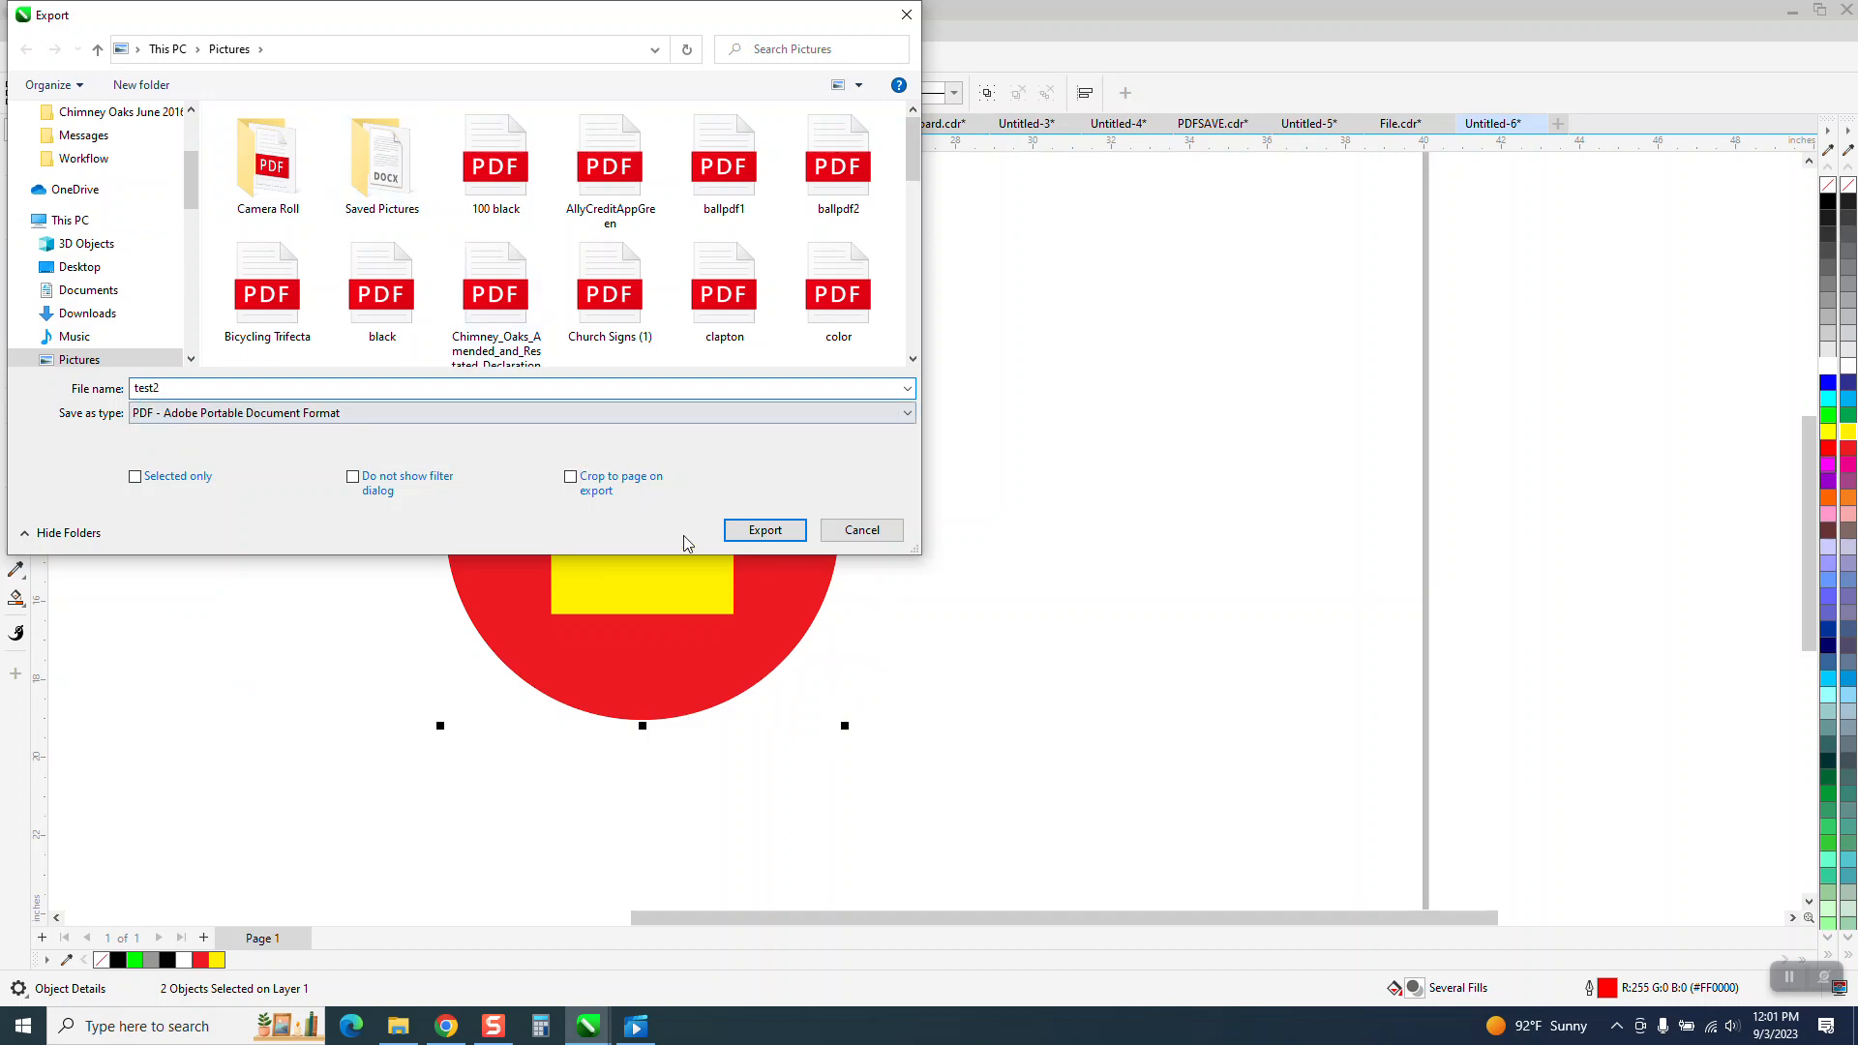
pyautogui.click(764, 530)
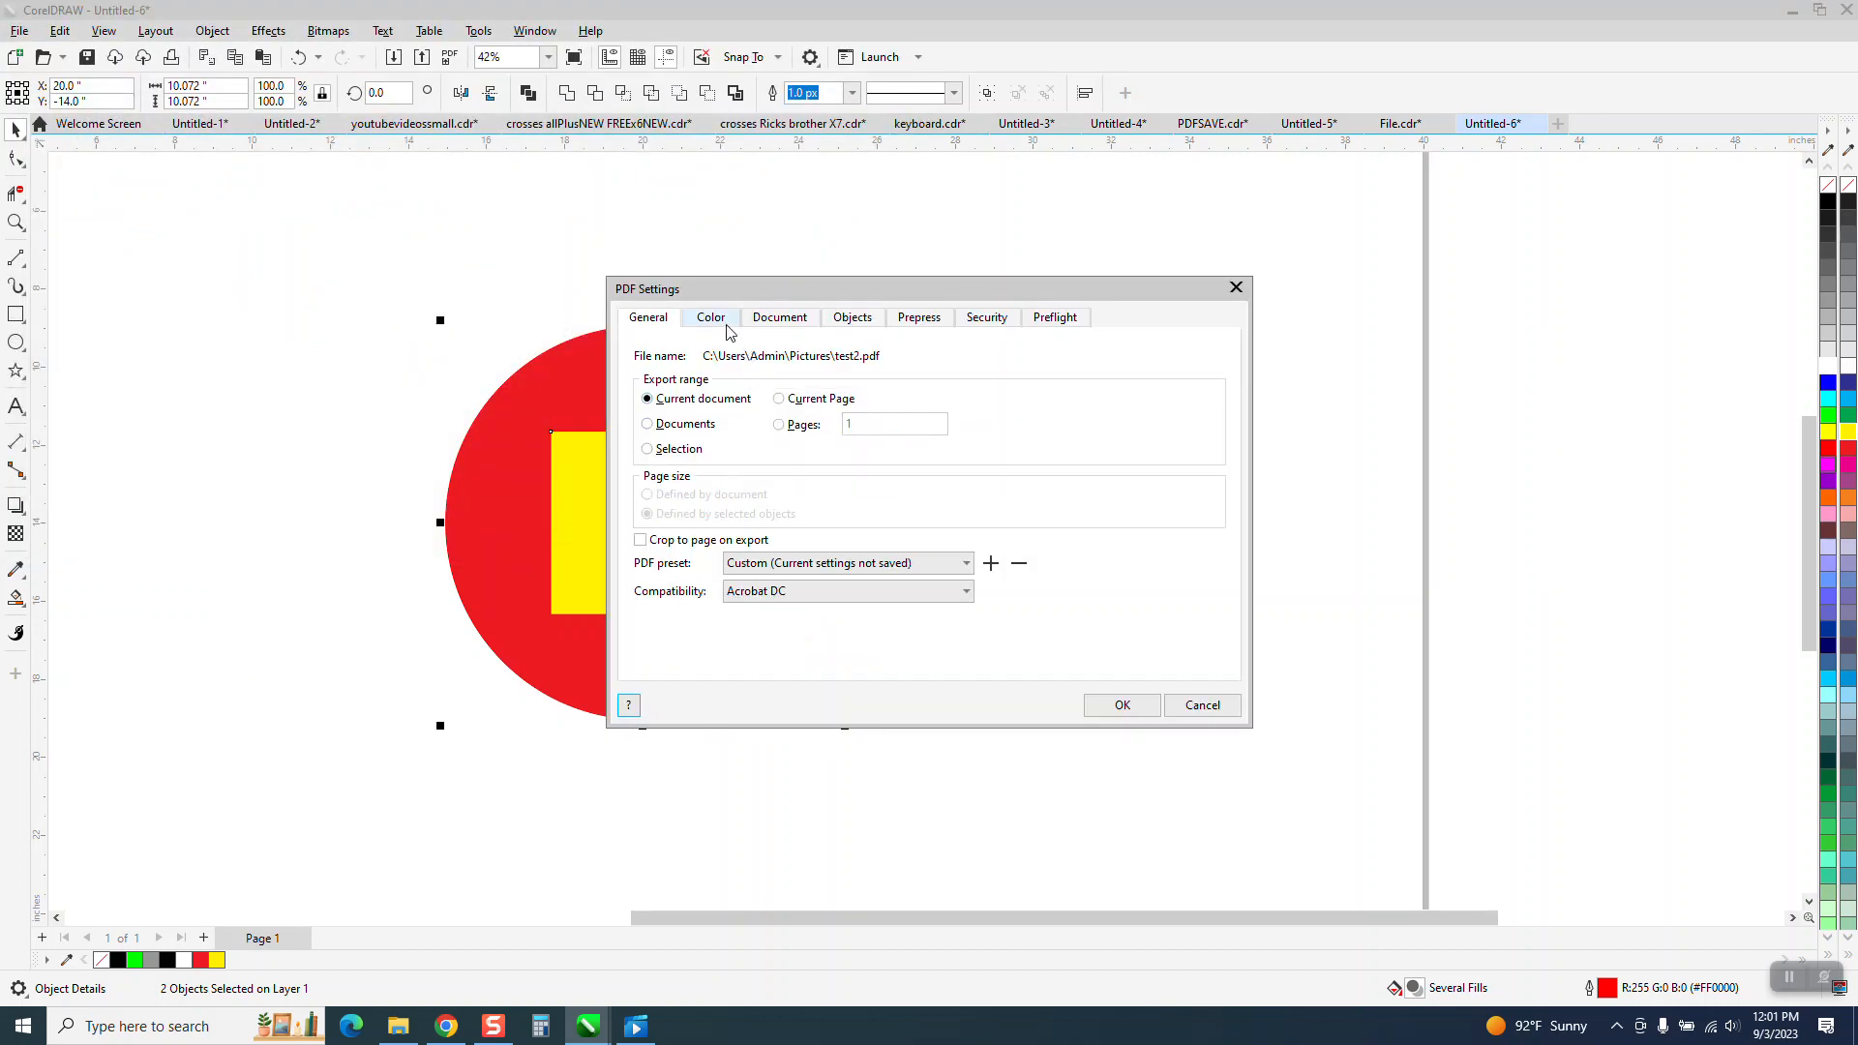
pyautogui.click(716, 319)
pyautogui.click(879, 417)
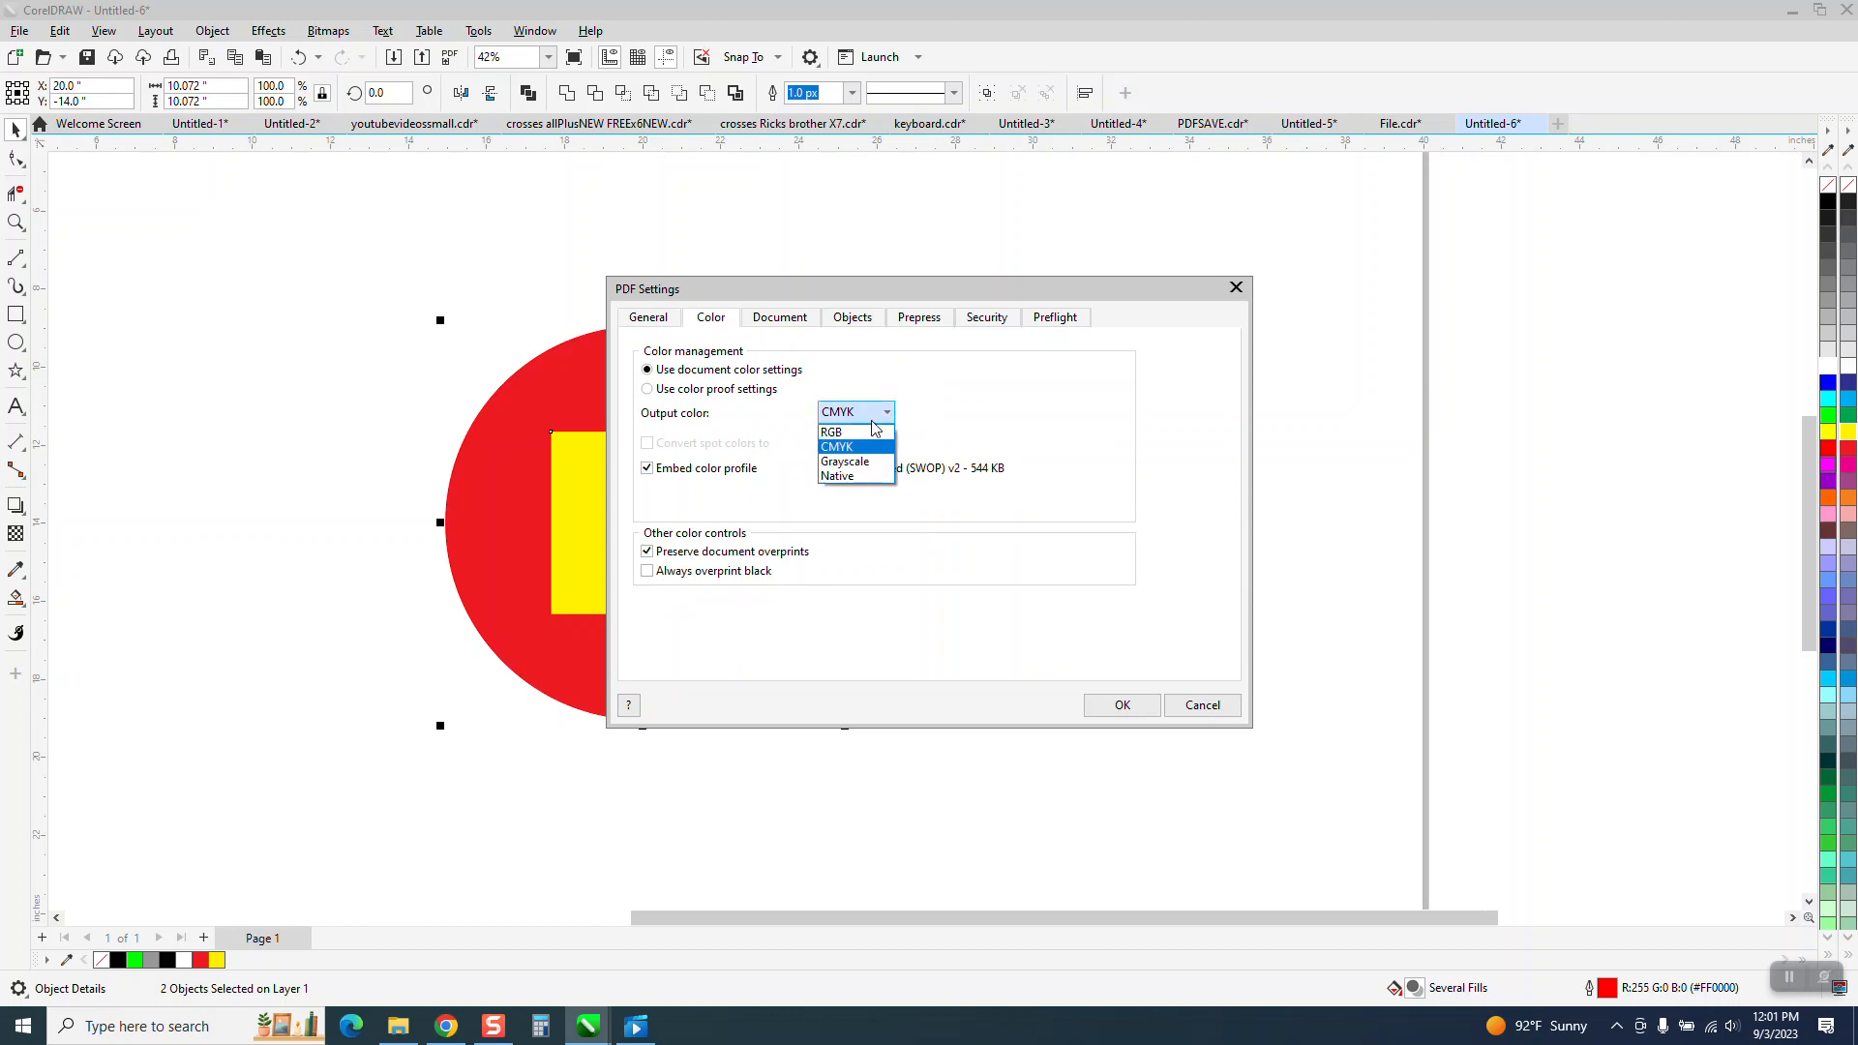
pyautogui.click(851, 432)
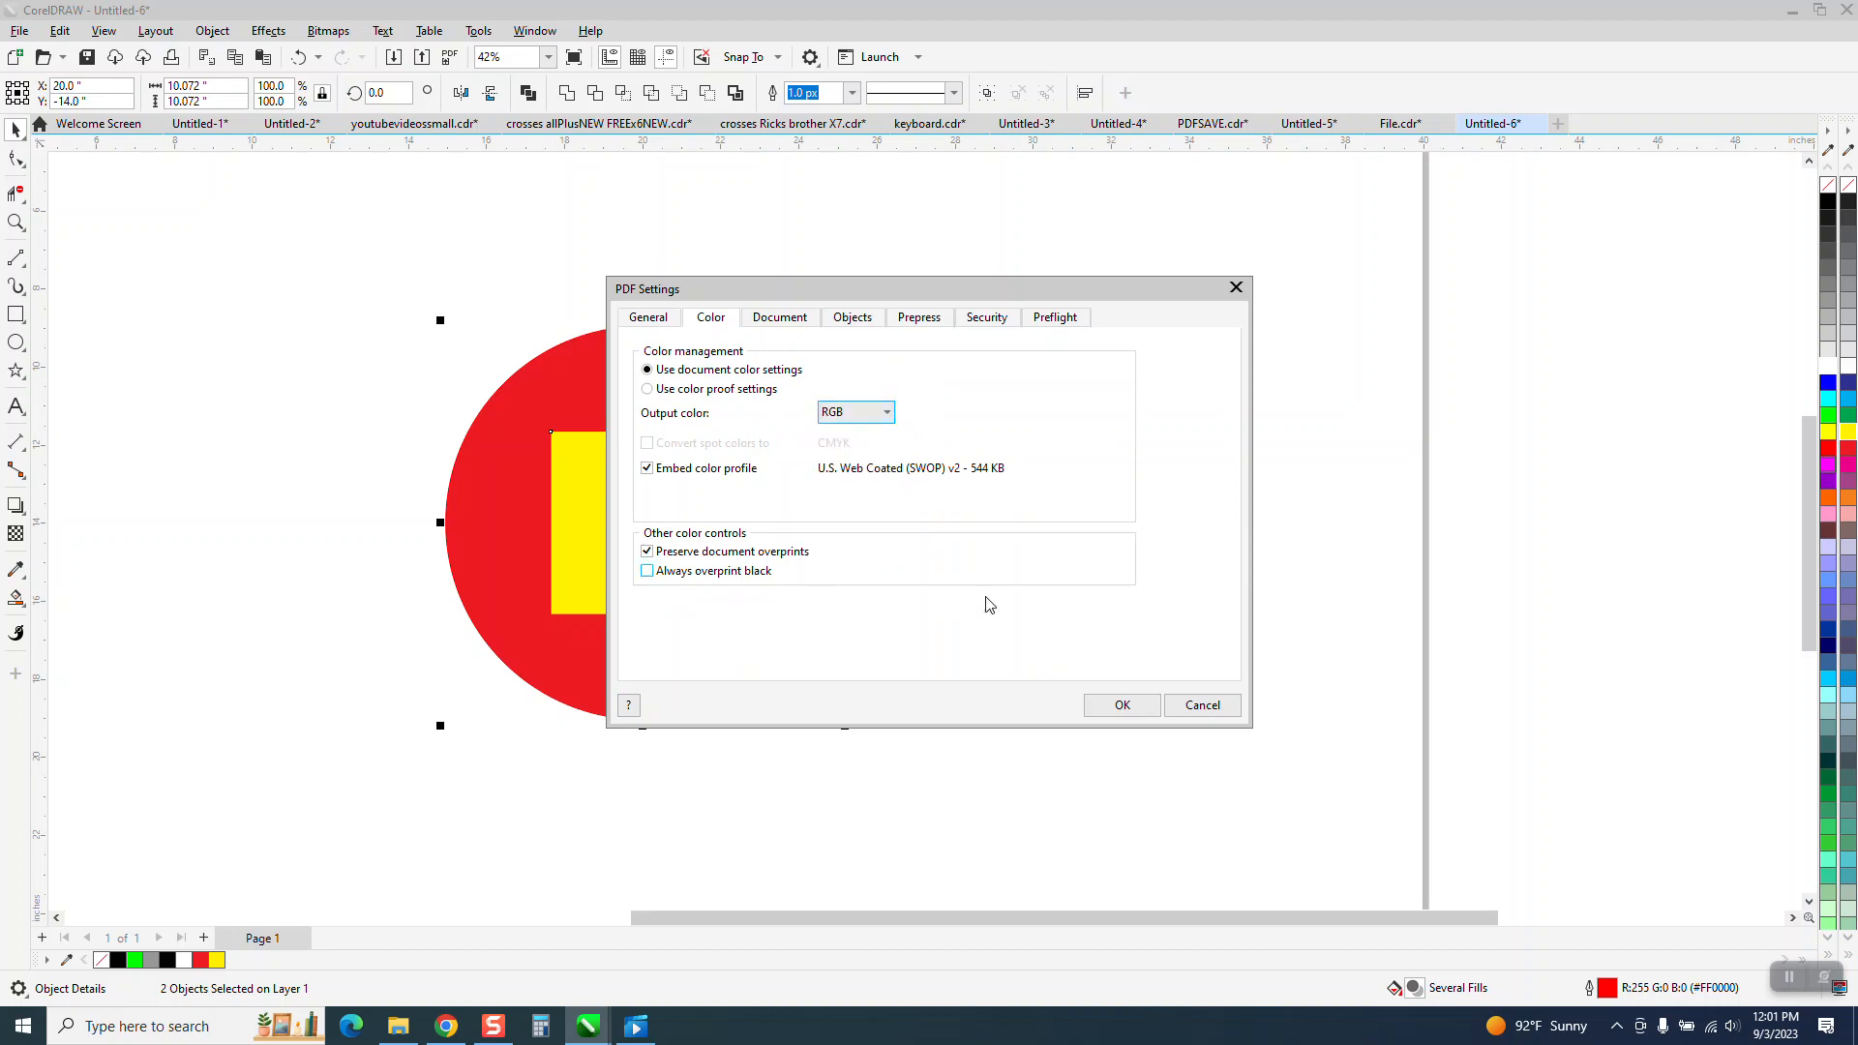
pyautogui.click(1120, 708)
# Import test2.pdf and place it beside the original circle and square.
pyautogui.rightClick(891, 366)
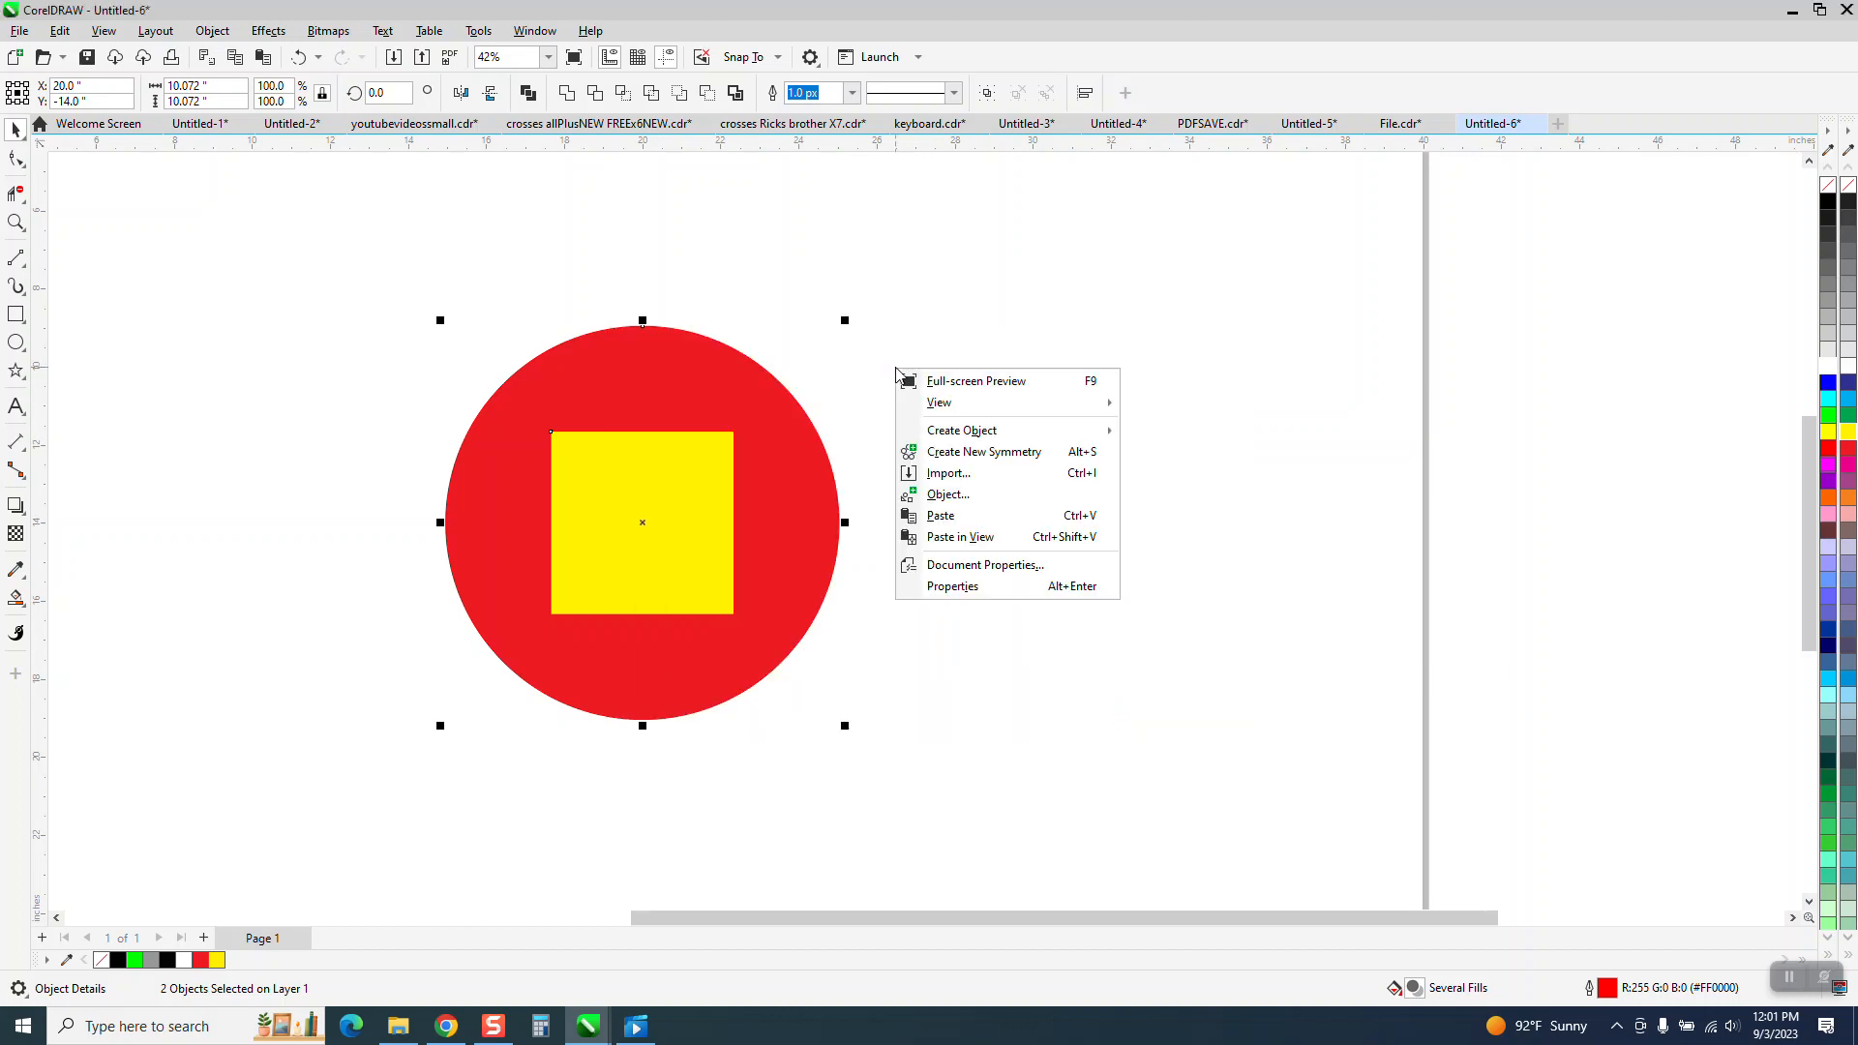
pyautogui.click(948, 473)
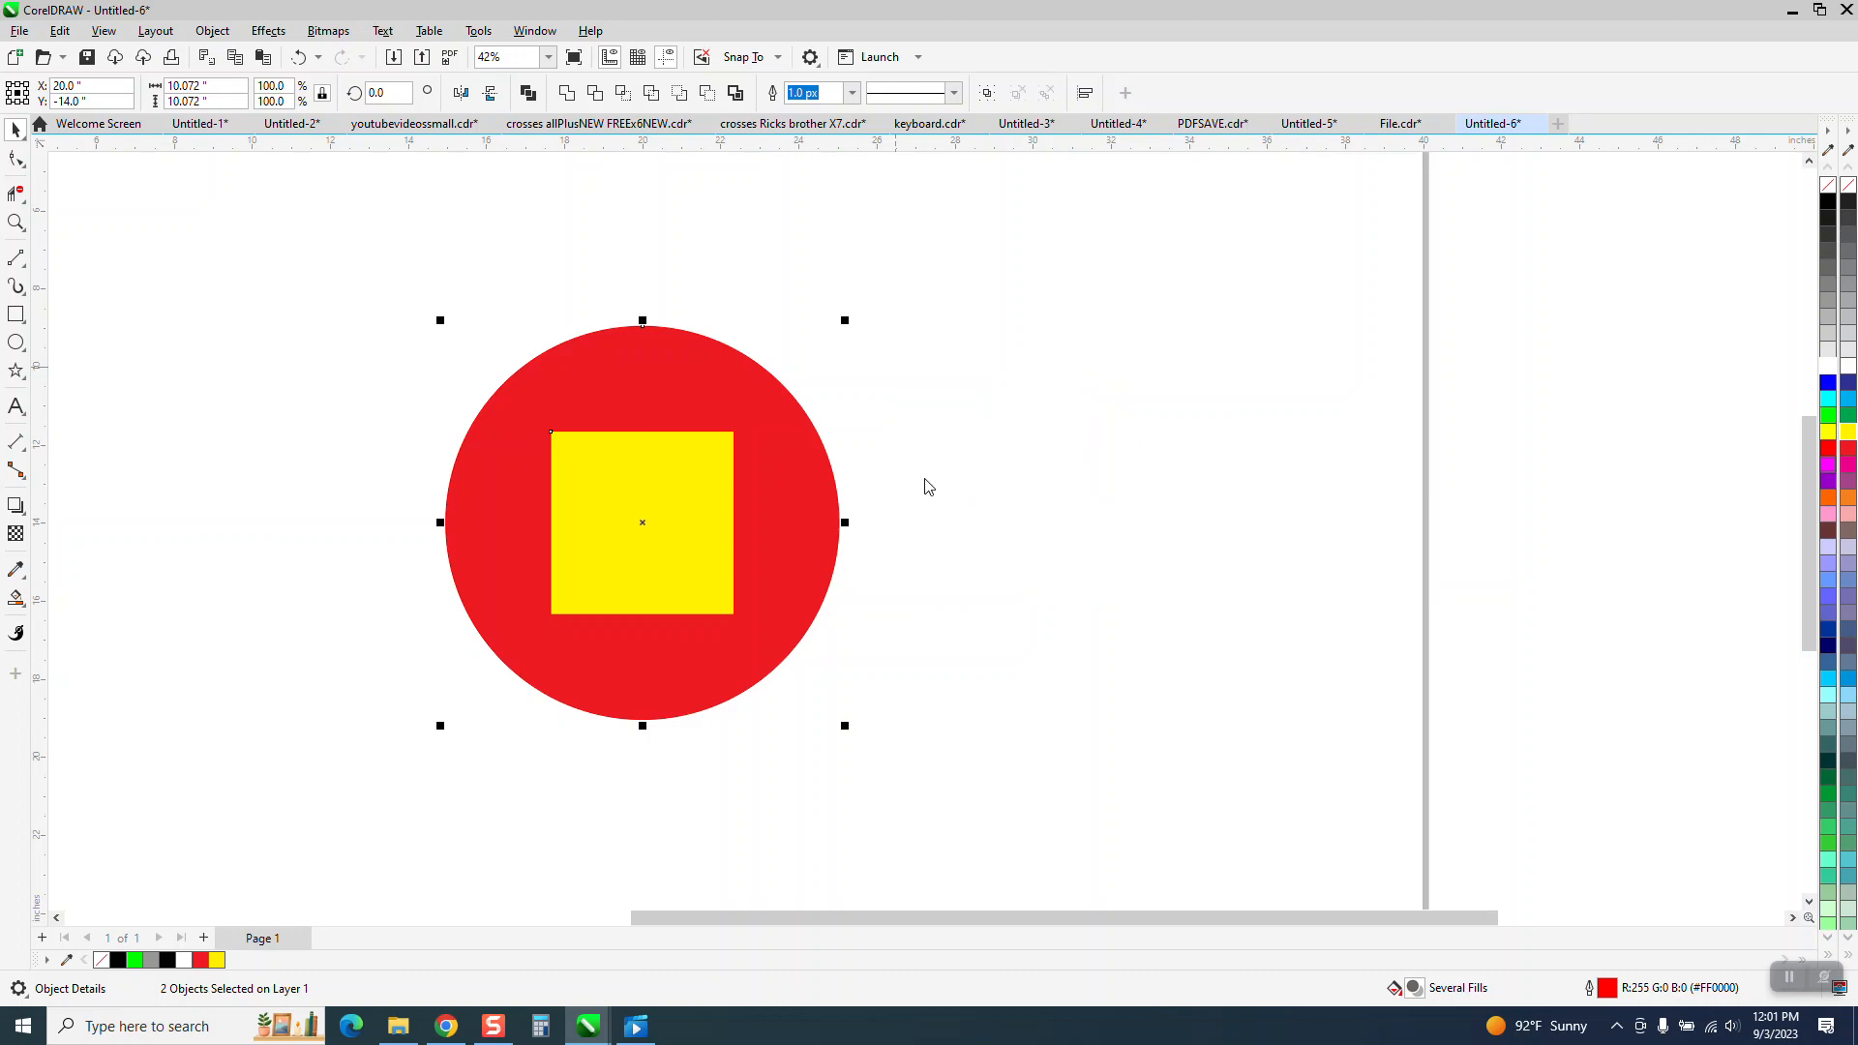
pyautogui.write('te')
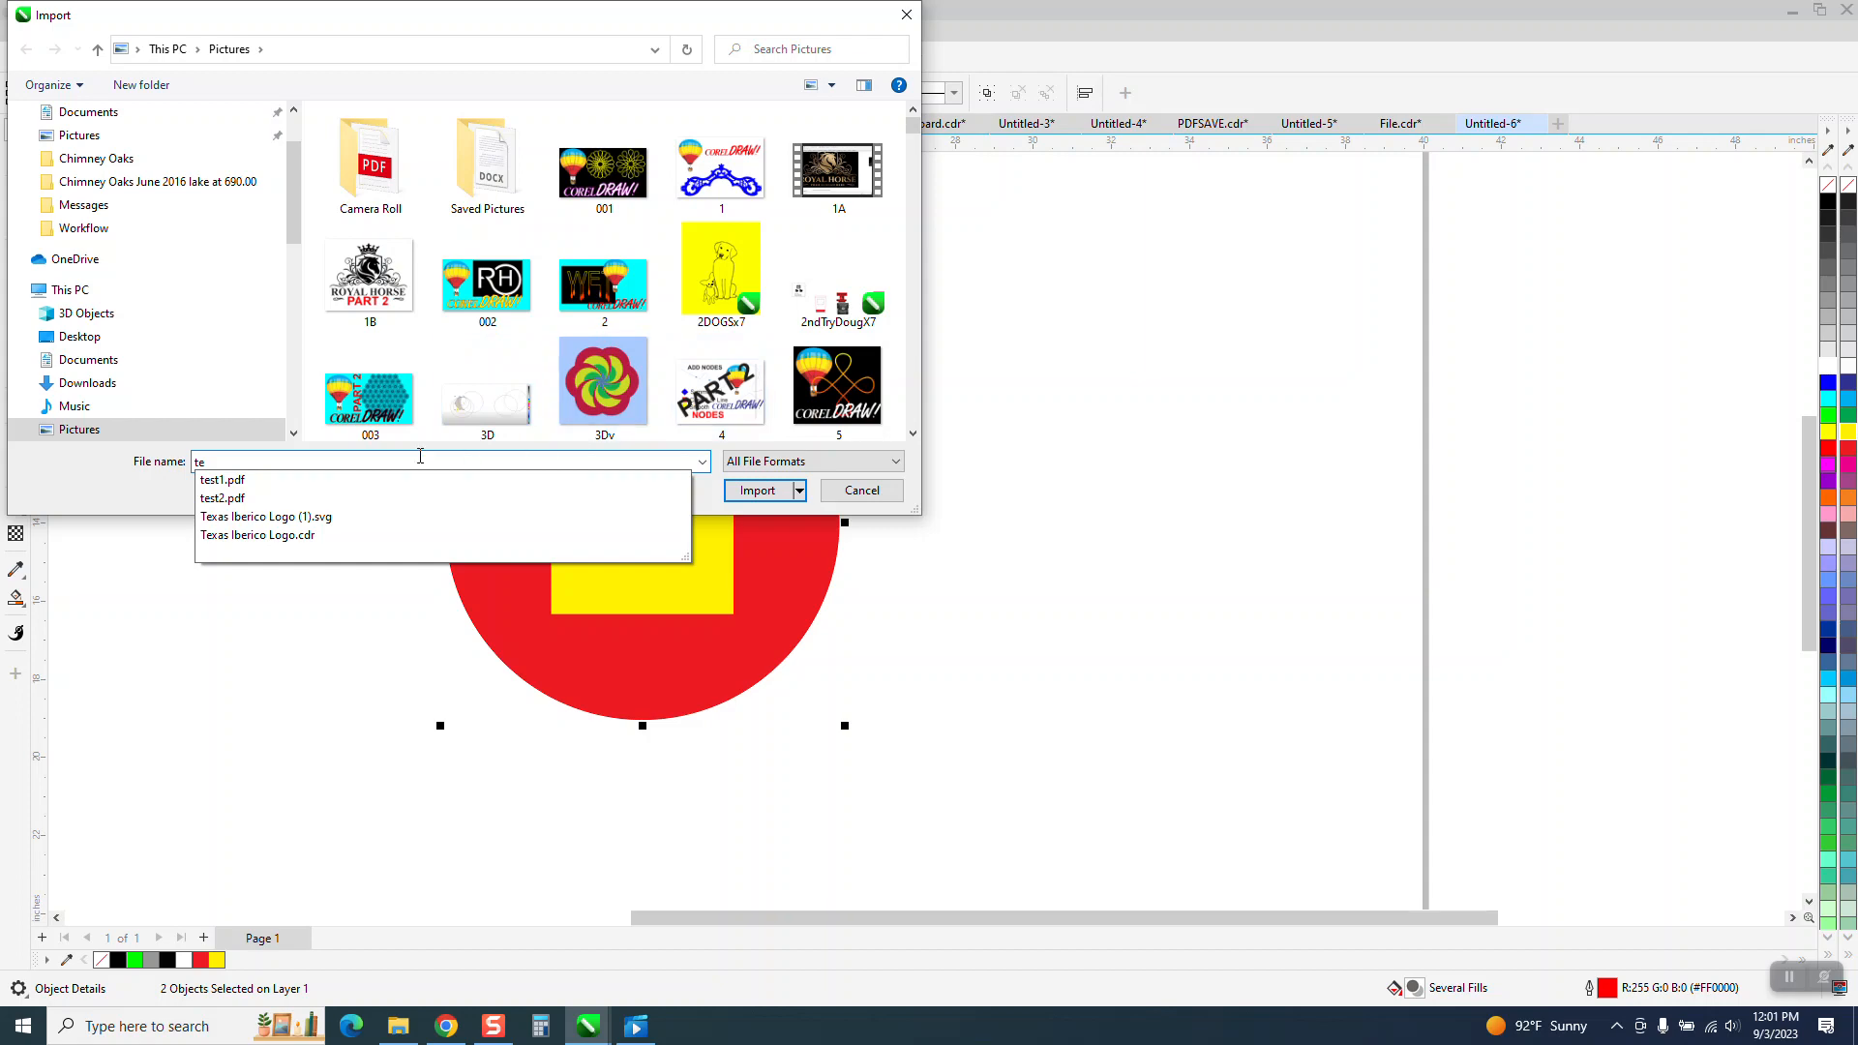
pyautogui.click(253, 500)
pyautogui.click(759, 489)
pyautogui.click(969, 578)
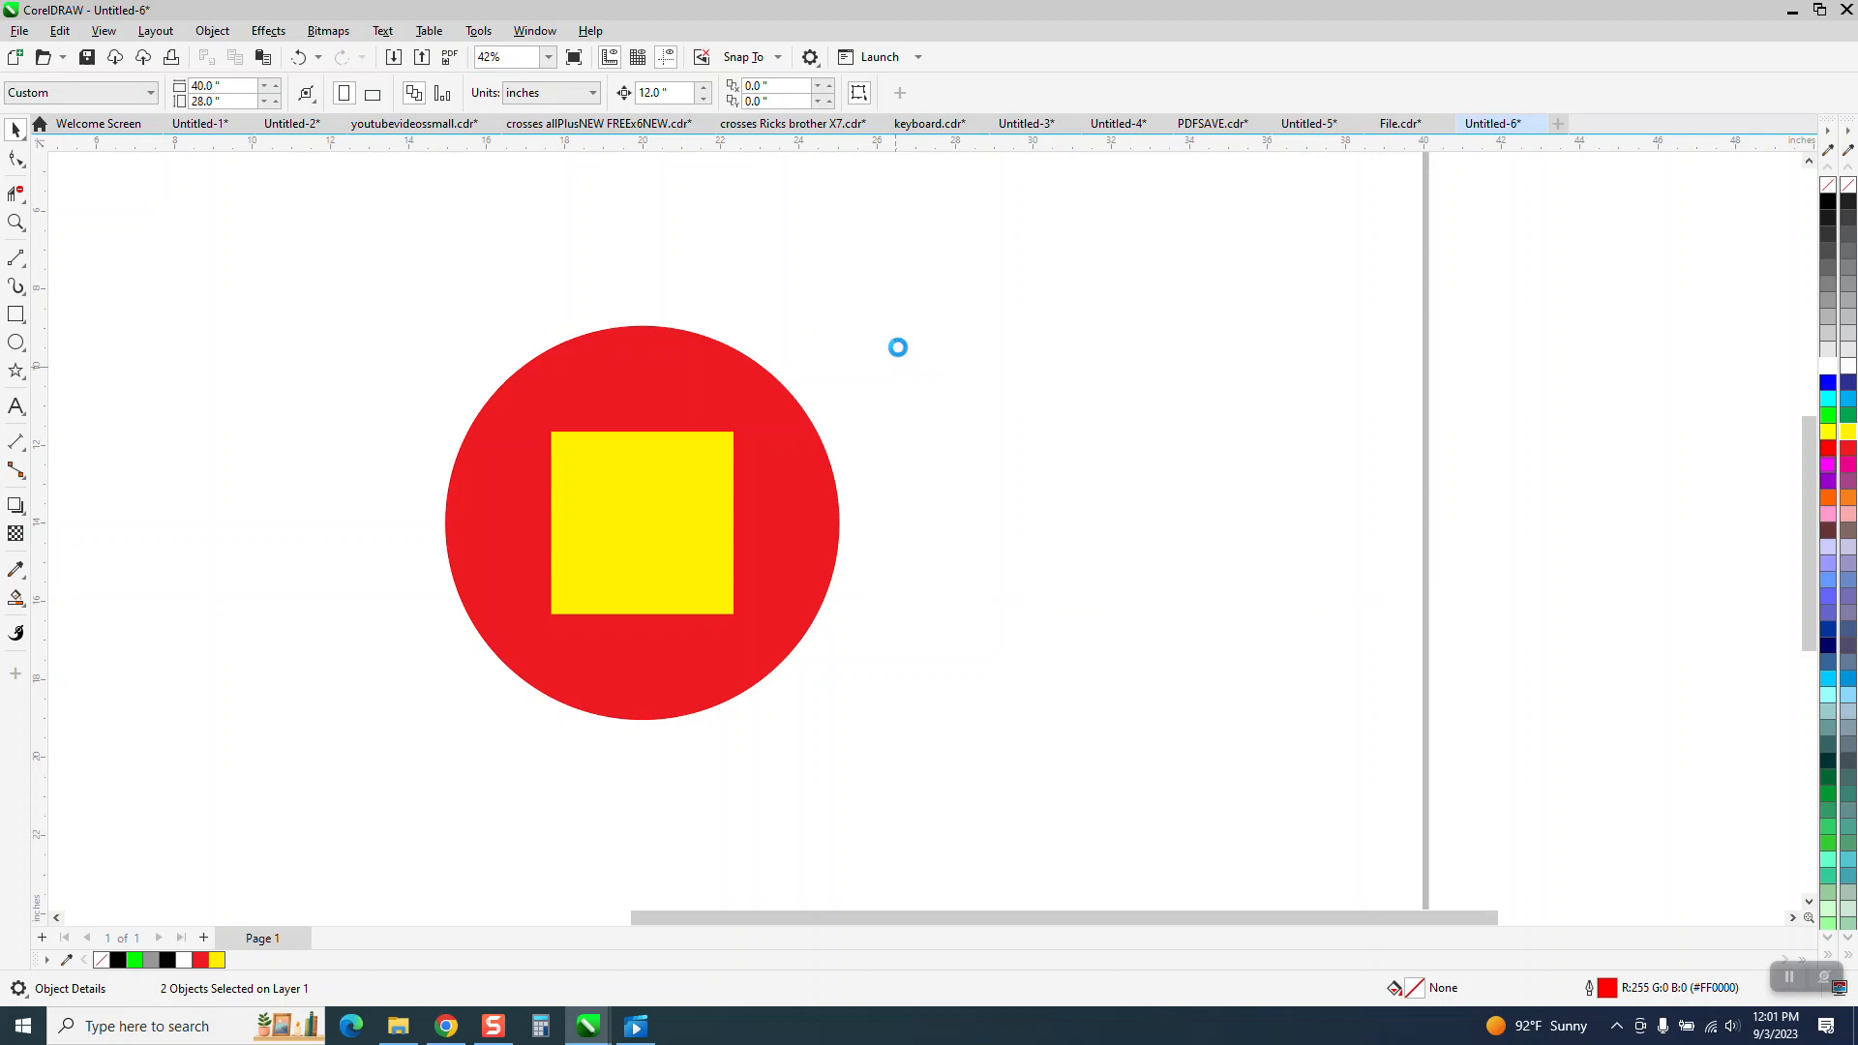
pyautogui.click(892, 342)
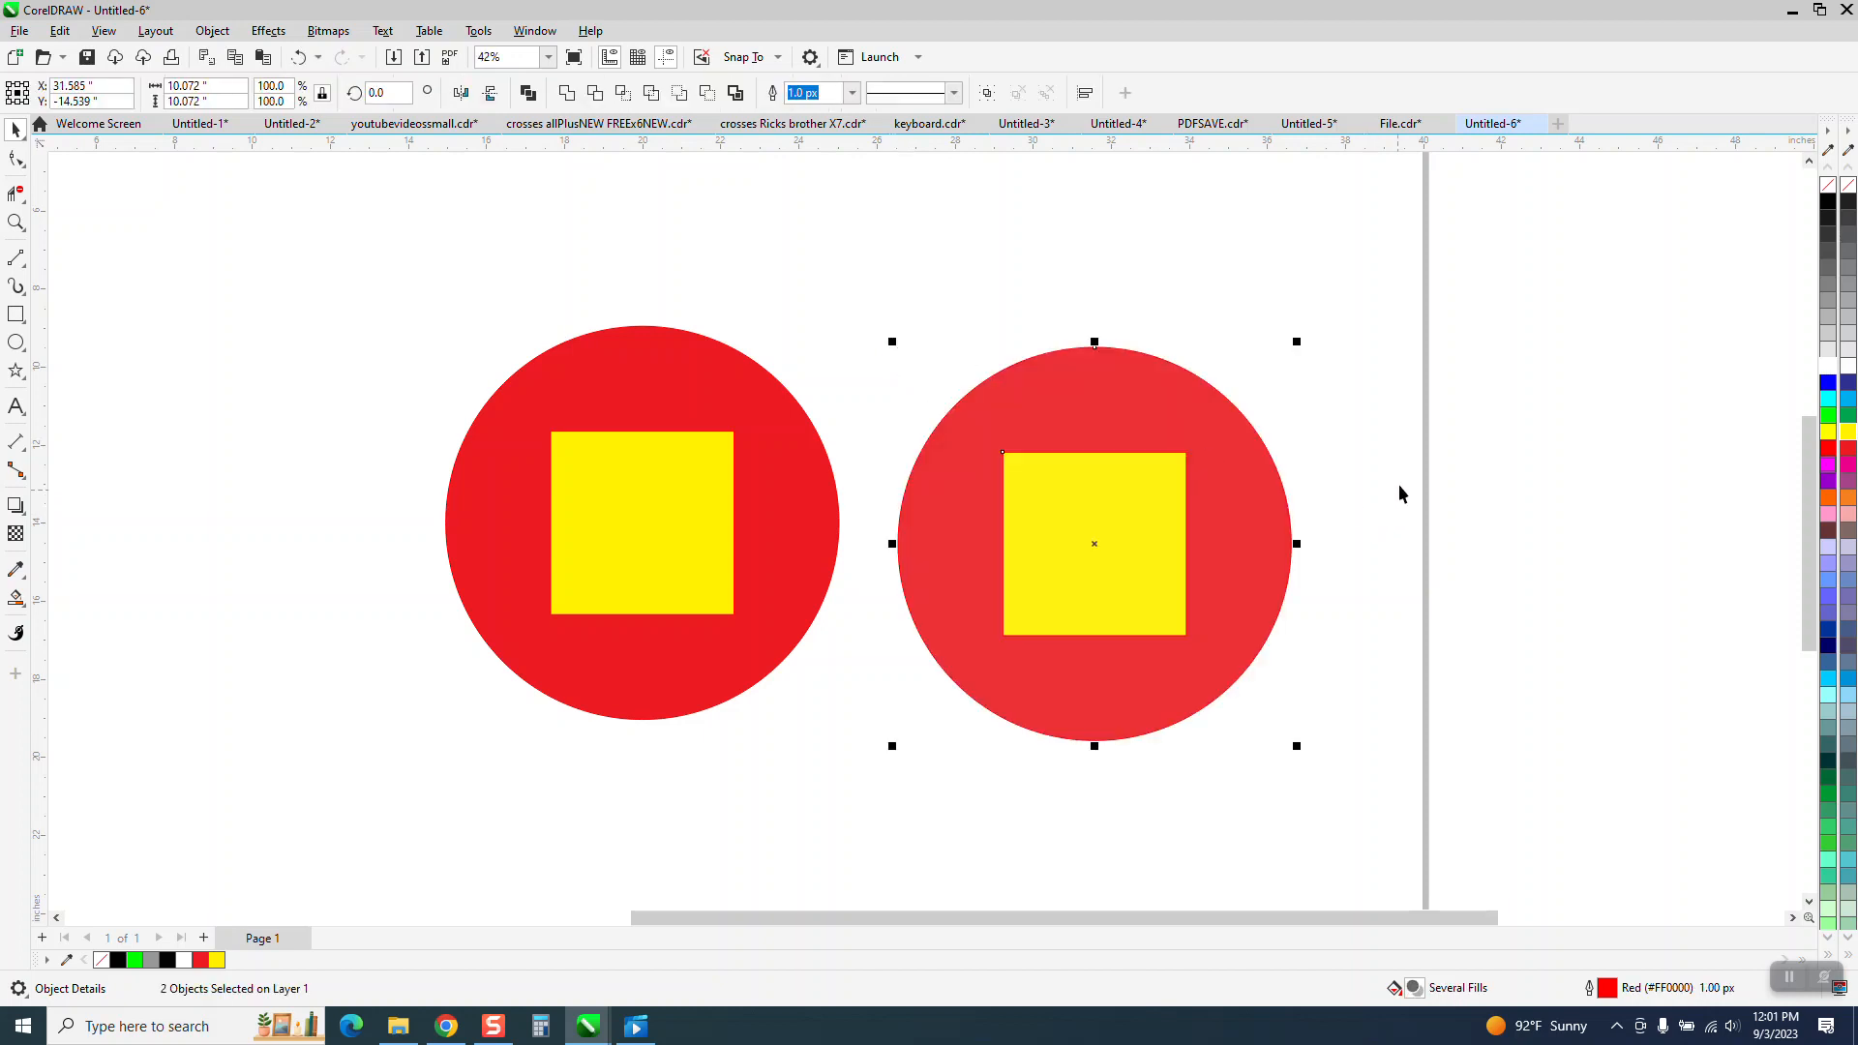
# Move the imported circle and square so they overlap the original circle.
pyautogui.moveTo(1148, 542); pyautogui.dragTo(909, 490)
pyautogui.click(842, 214)
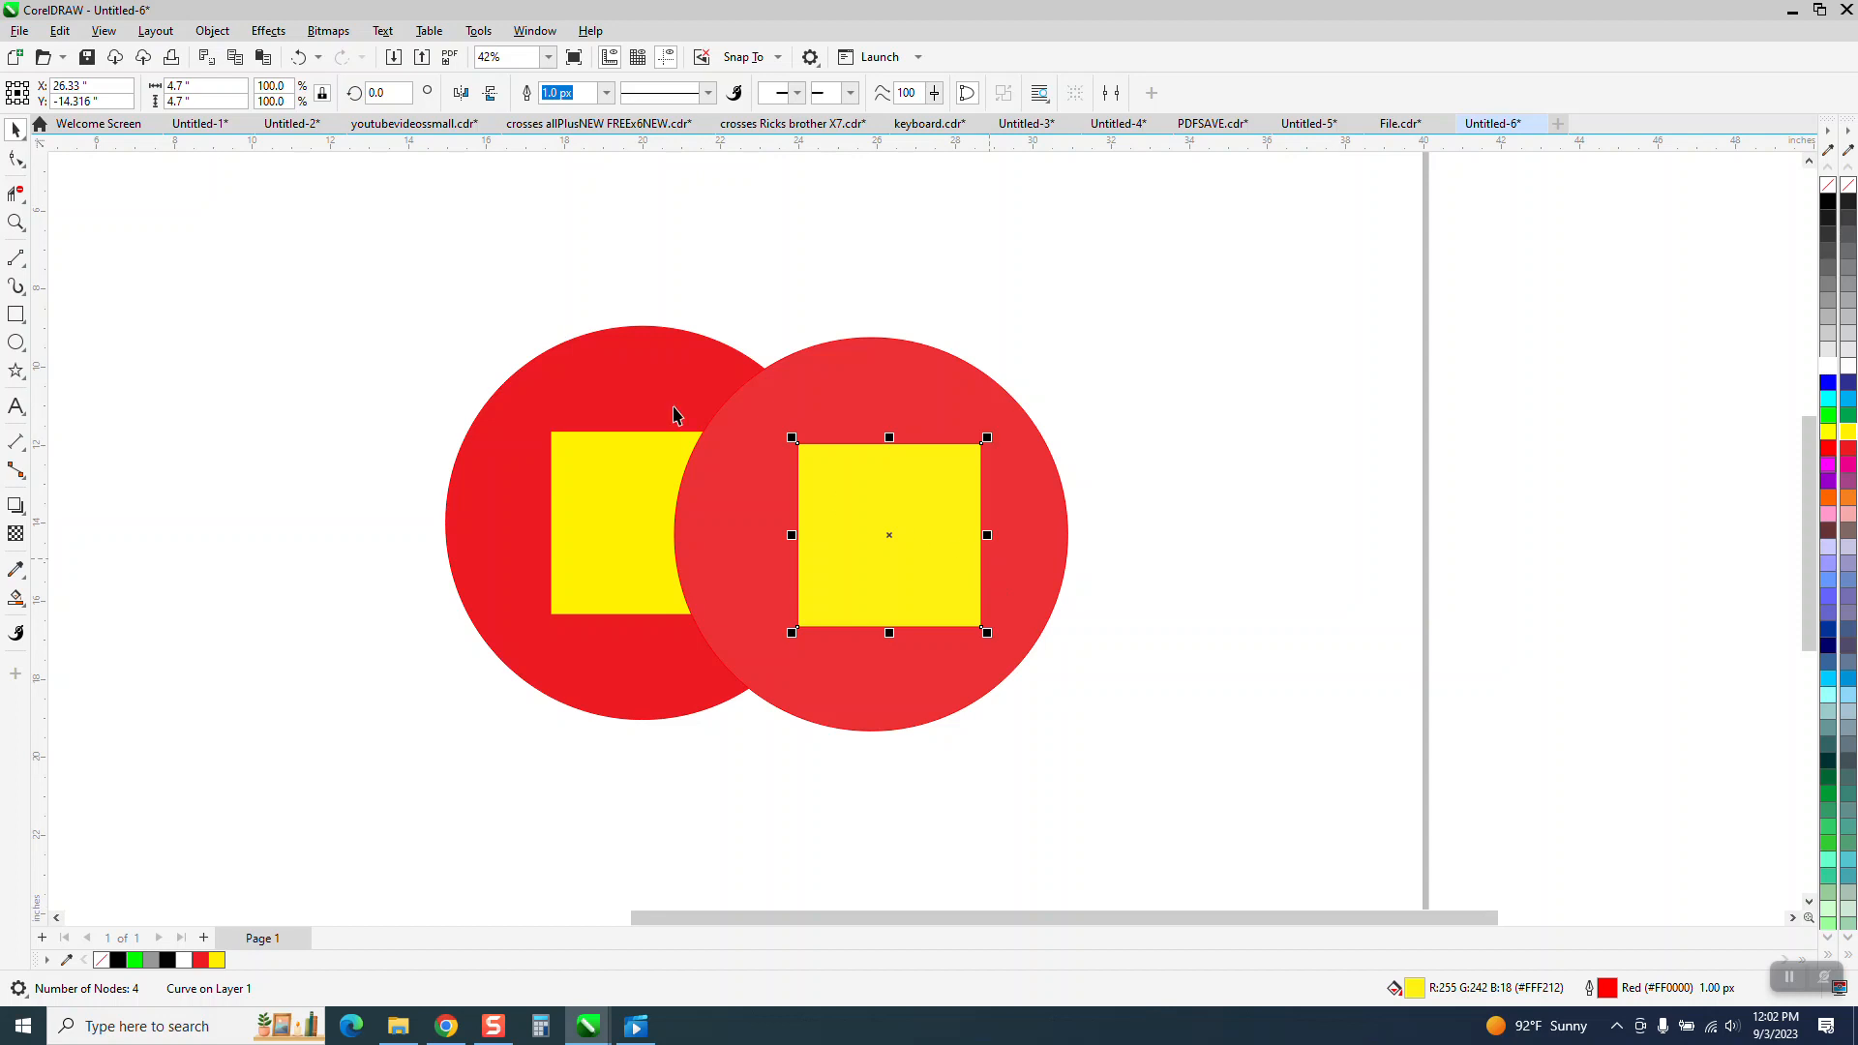
pyautogui.click(298, 57)
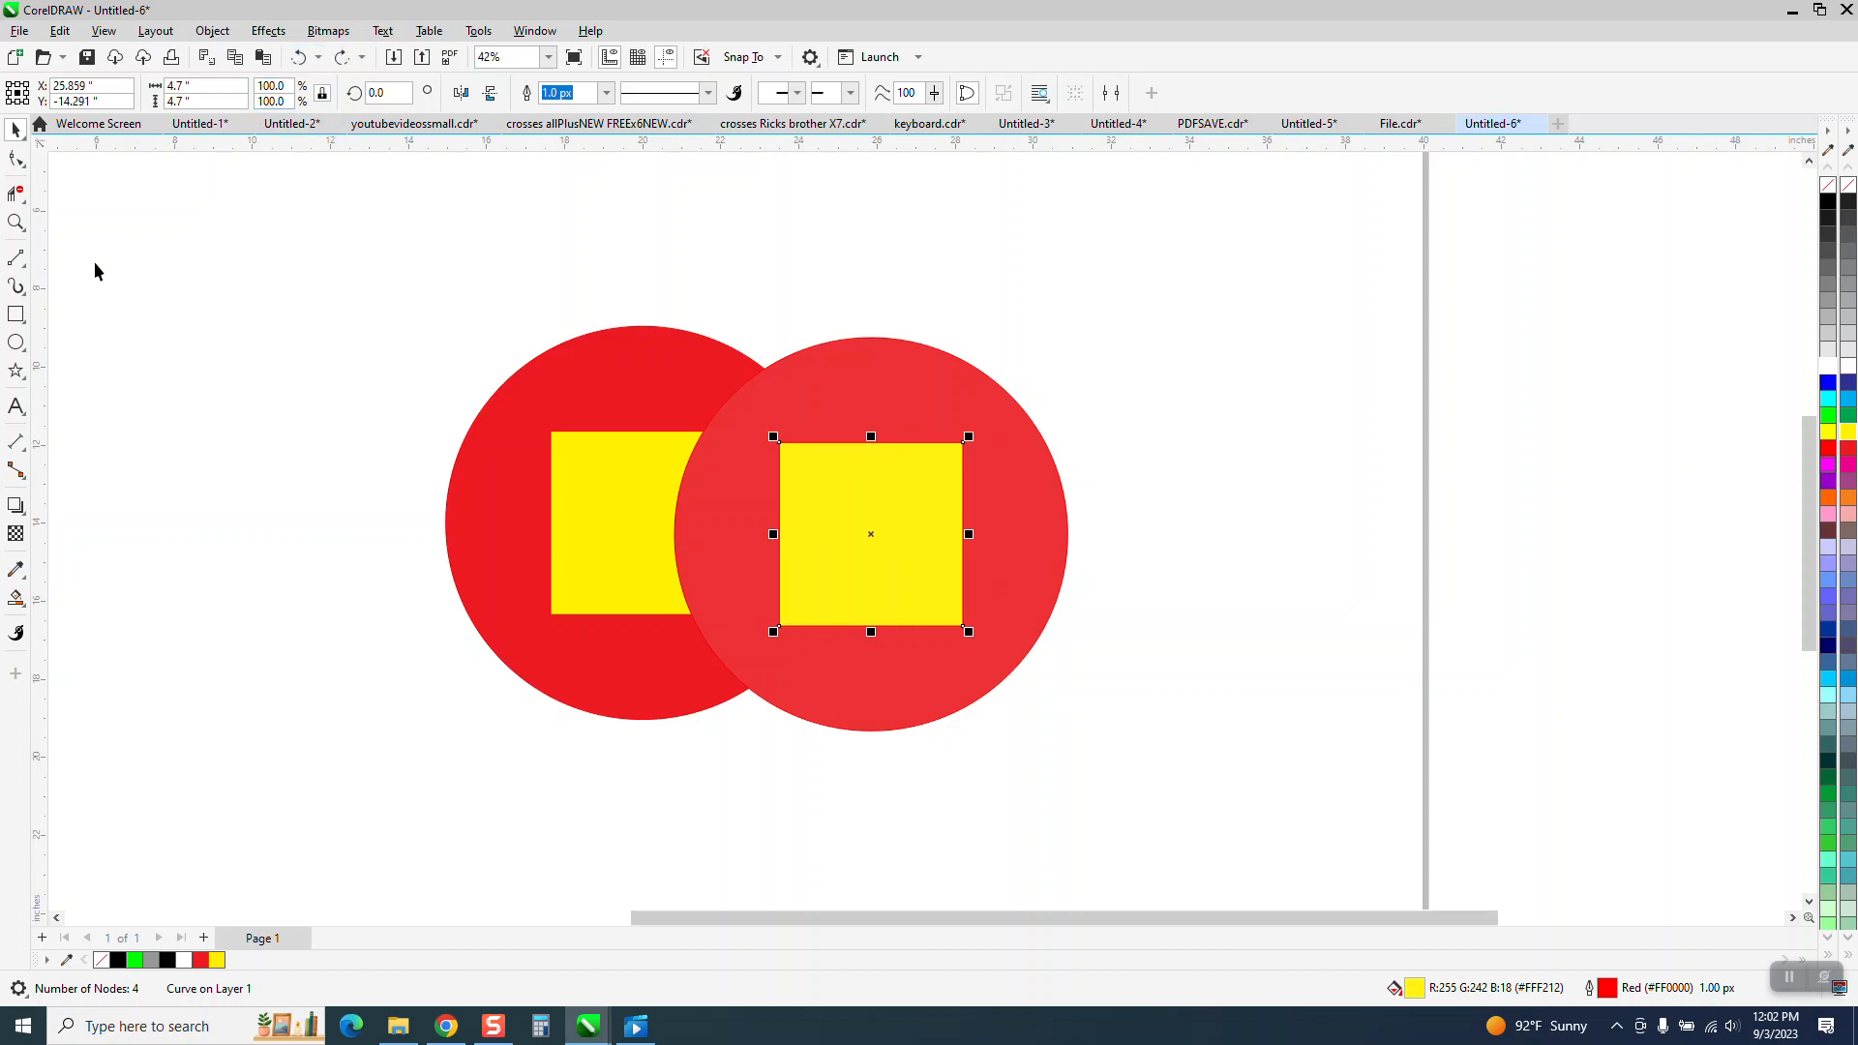
# Zoom in on the overlapping edge and select each red circle in turn to compare their fill colour values.
pyautogui.click(16, 223)
pyautogui.moveTo(450, 392); pyautogui.dragTo(997, 664)
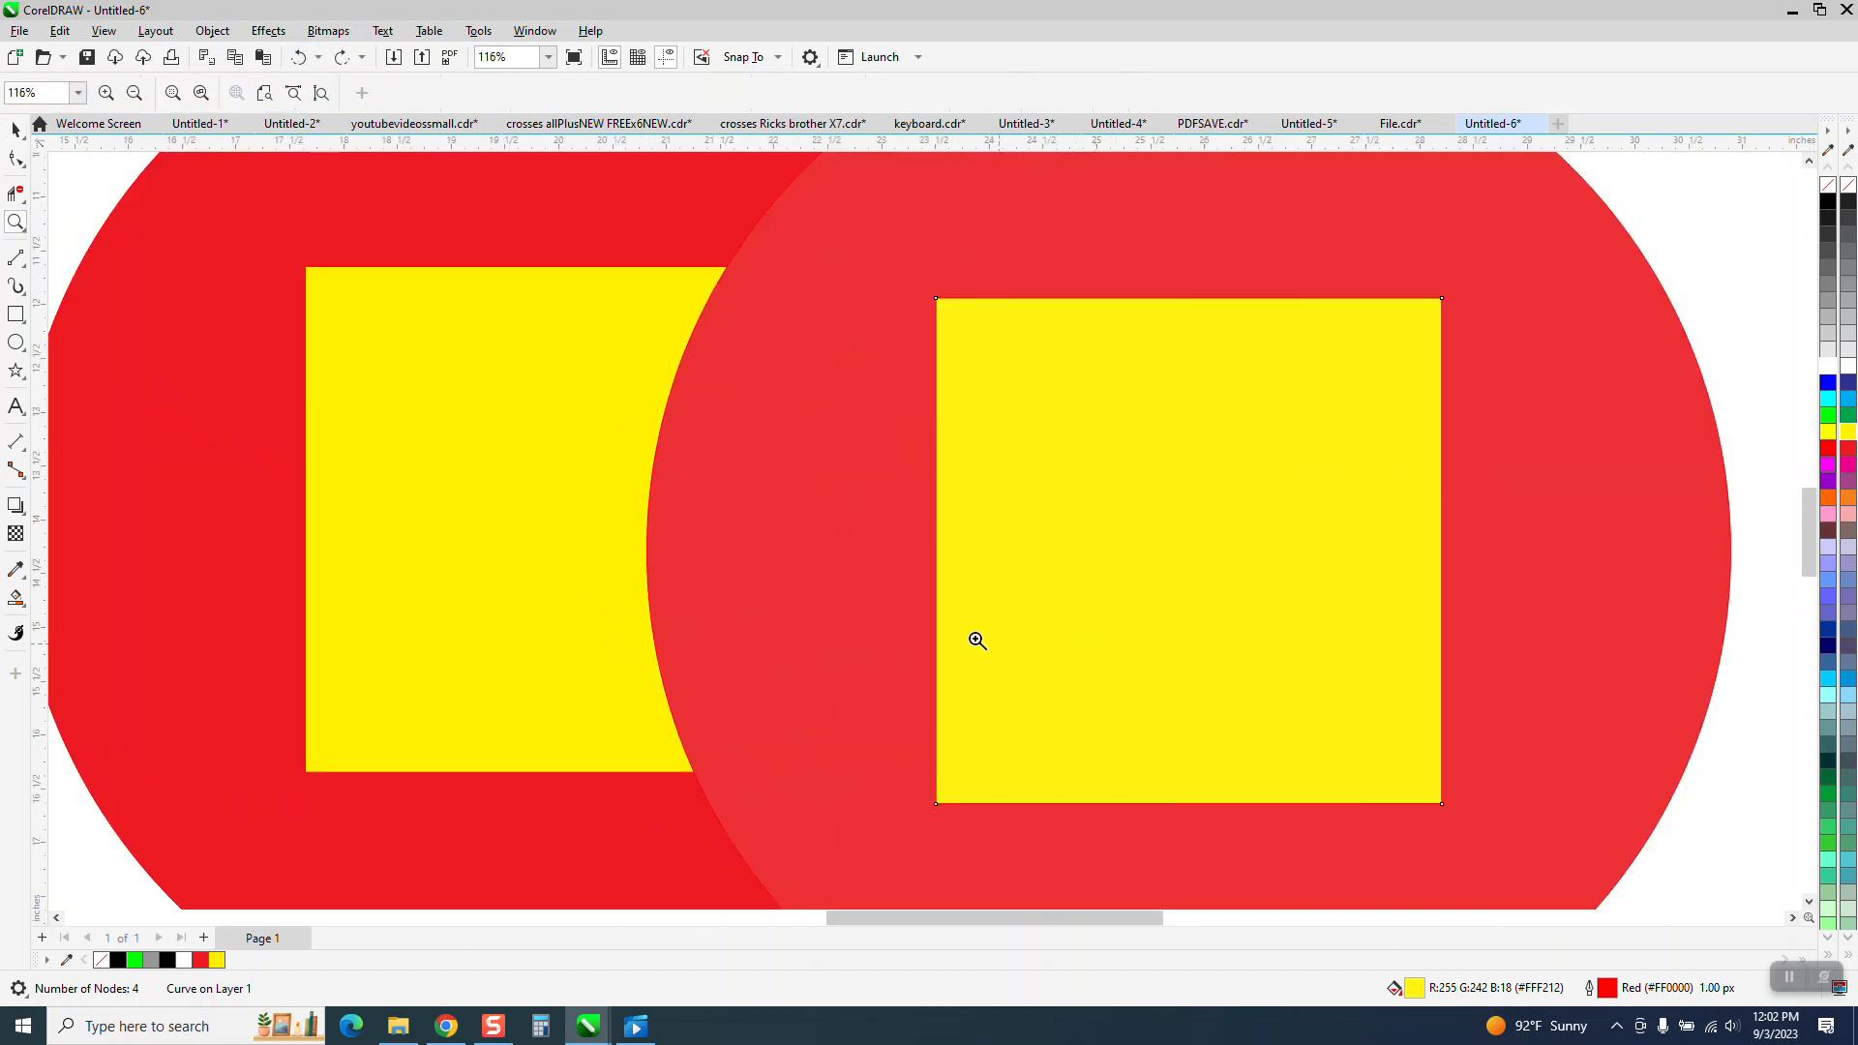
pyautogui.click(15, 129)
pyautogui.moveTo(1027, 493)
pyautogui.mouseDown()
pyautogui.moveTo(663, 552)
pyautogui.moveTo(664, 510)
pyautogui.moveTo(1045, 501)
pyautogui.mouseUp()
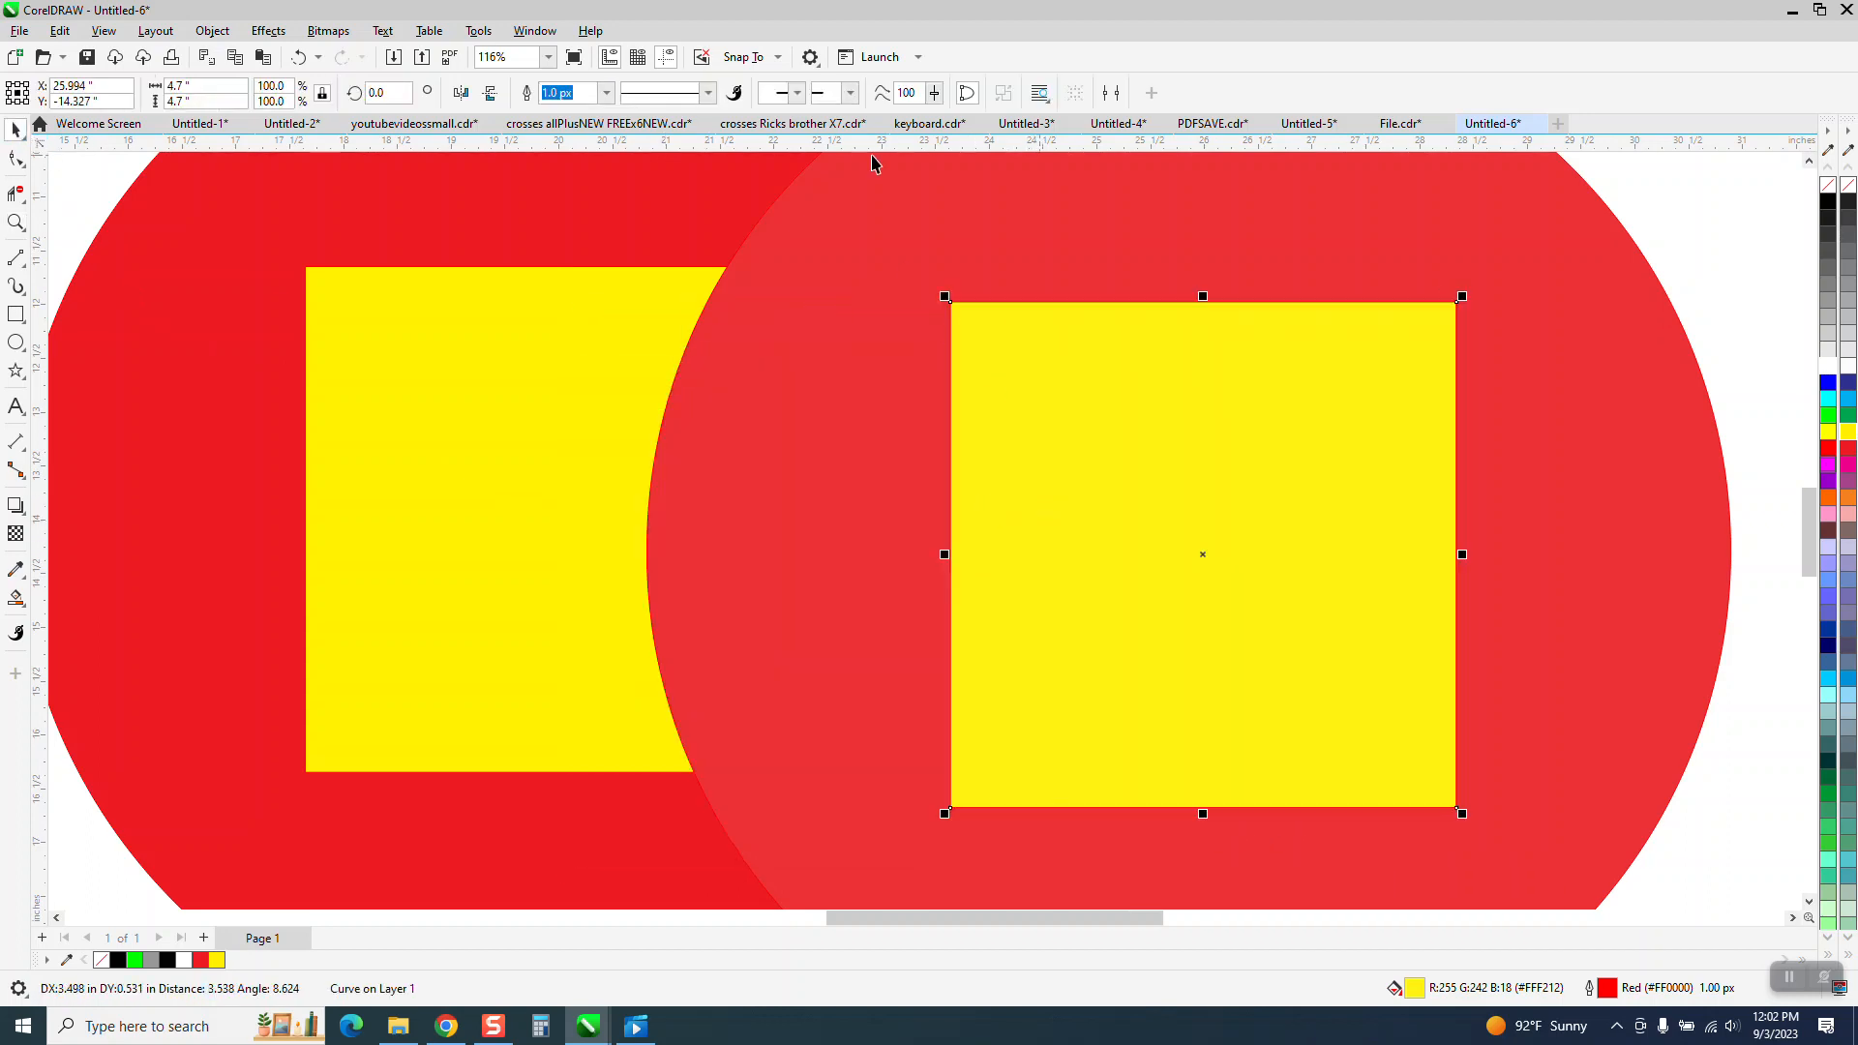
pyautogui.scroll(-1, 765, 521)
pyautogui.scroll(-2, 766, 521)
pyautogui.click(16, 222)
pyautogui.moveTo(706, 241); pyautogui.dragTo(933, 351)
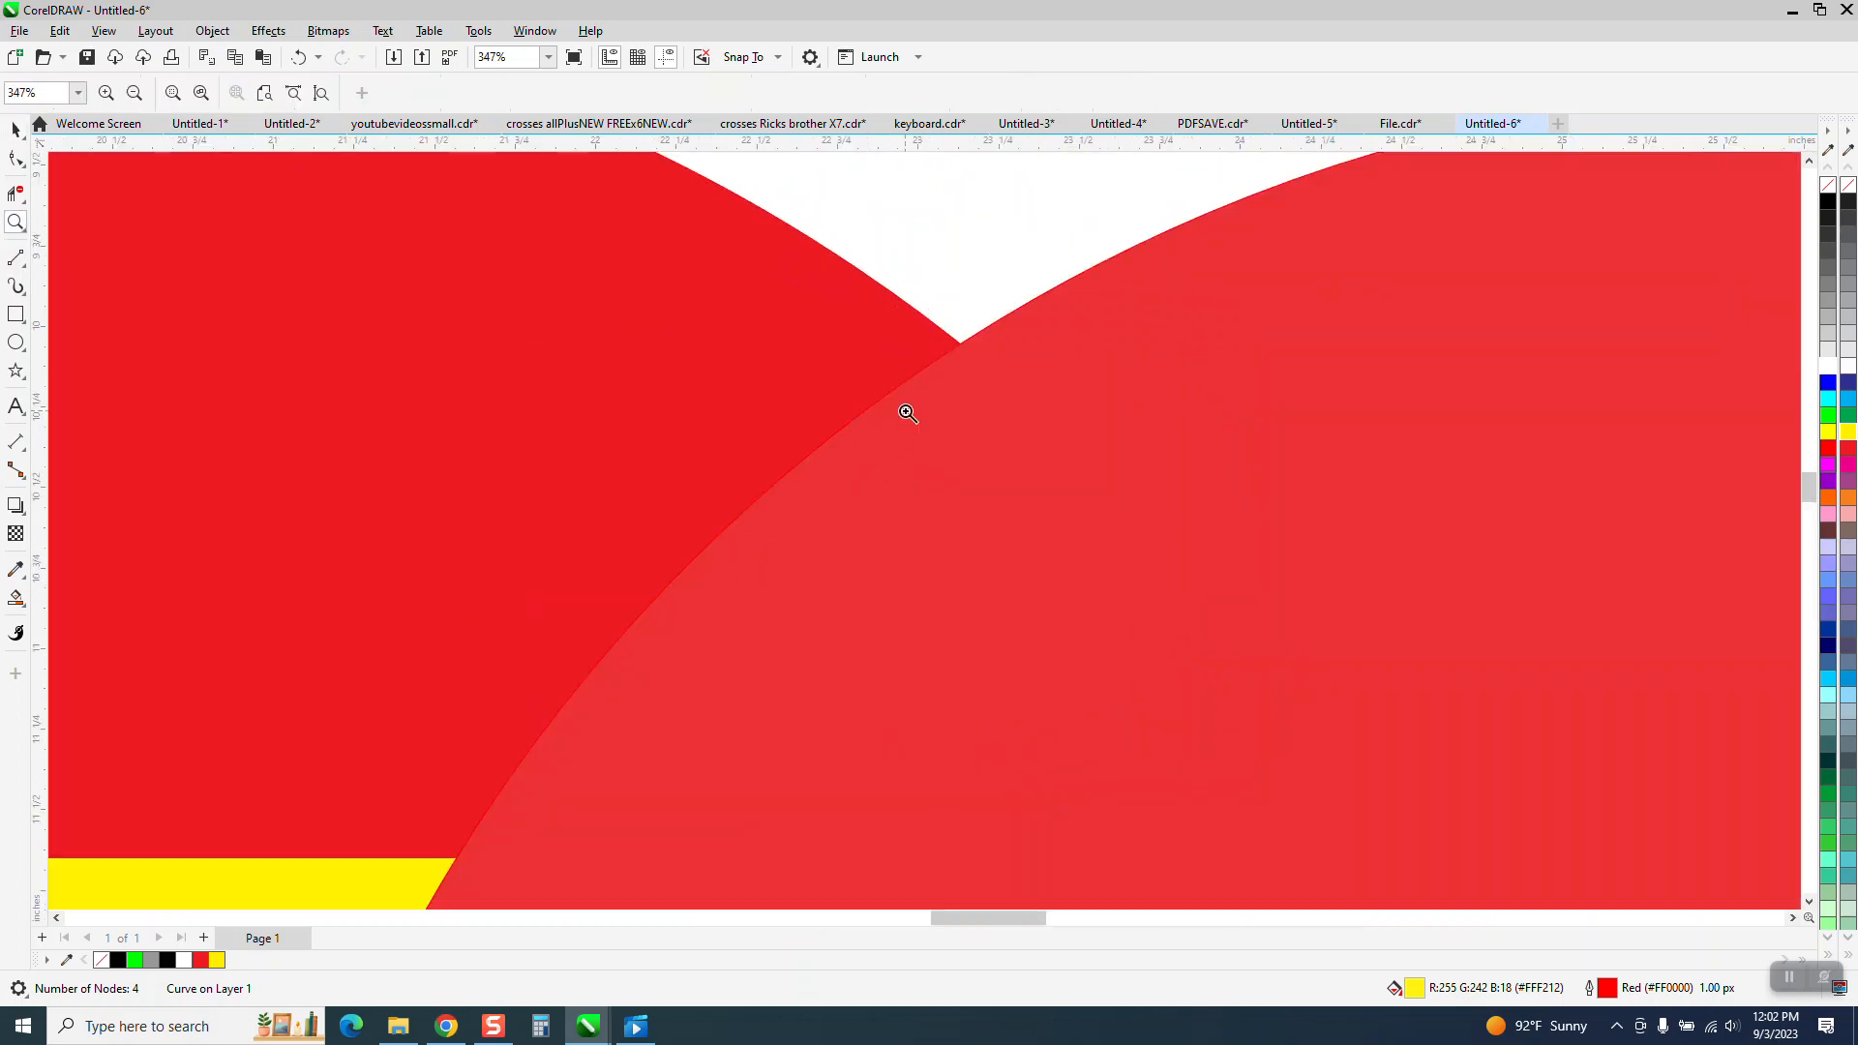
pyautogui.click(16, 128)
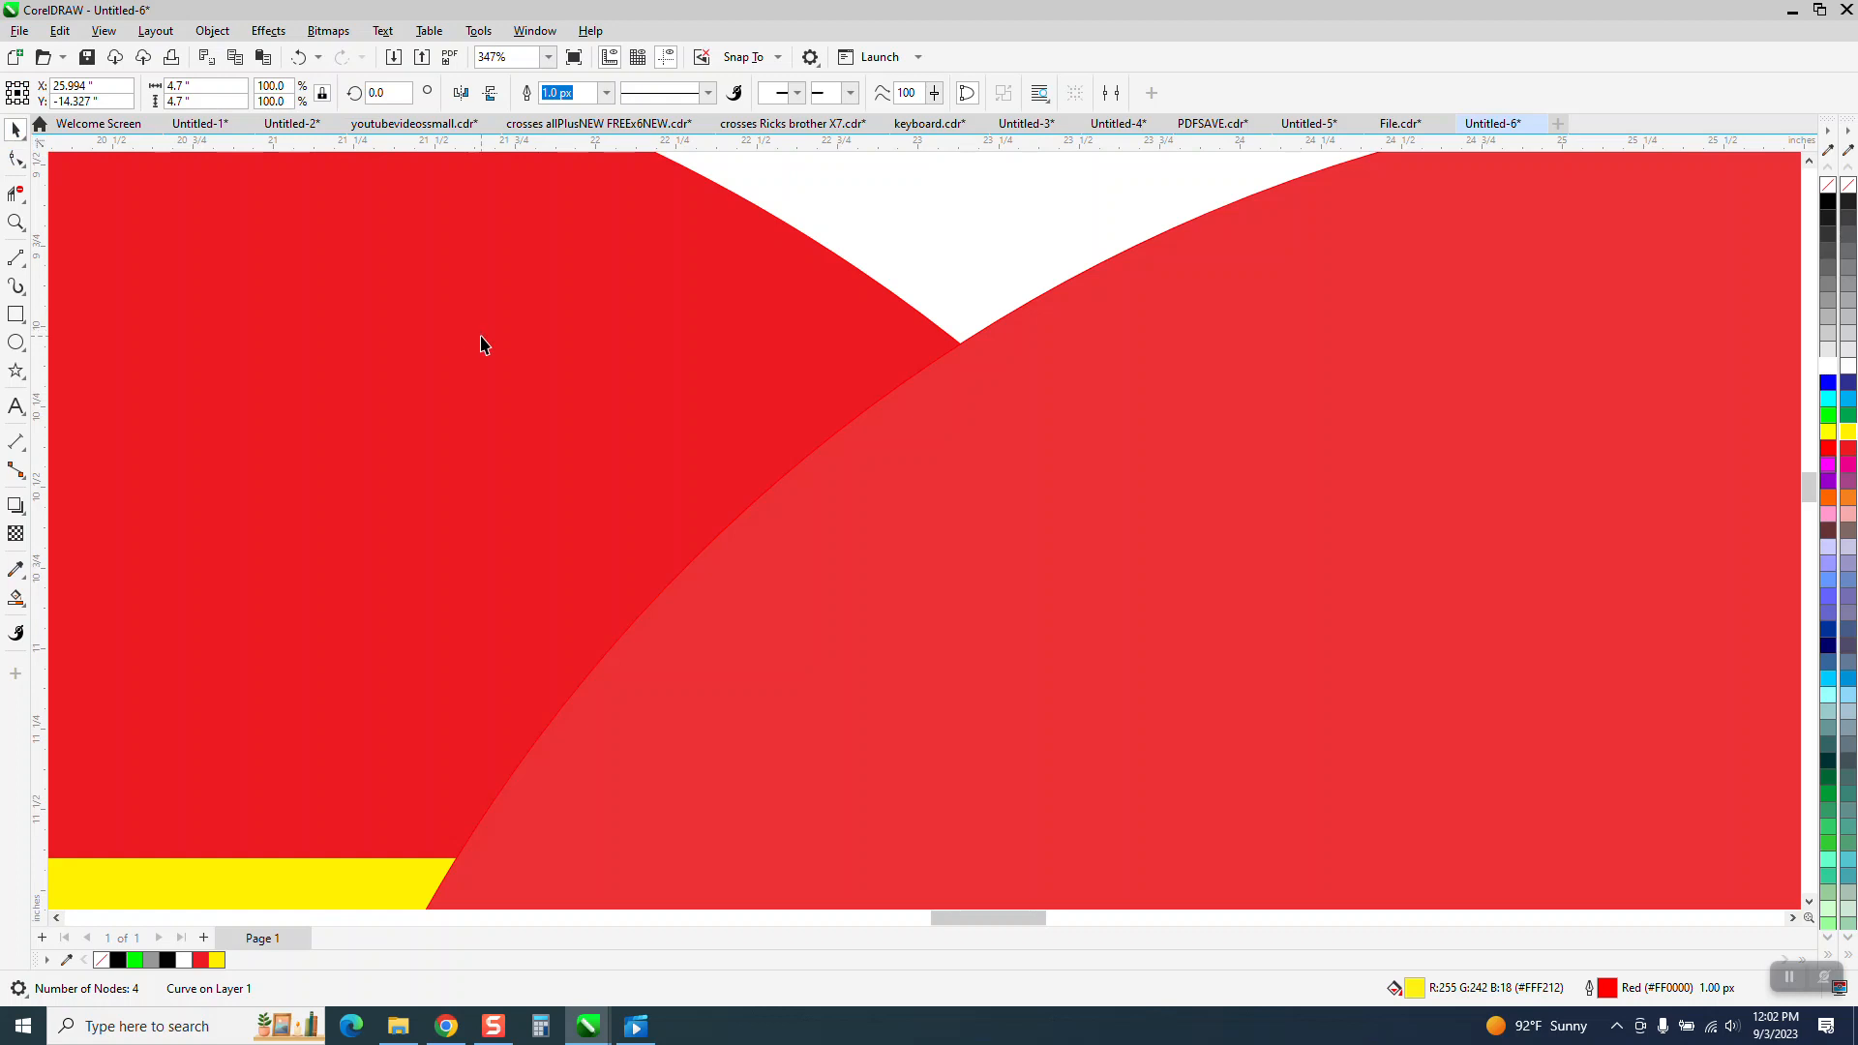
pyautogui.click(1112, 490)
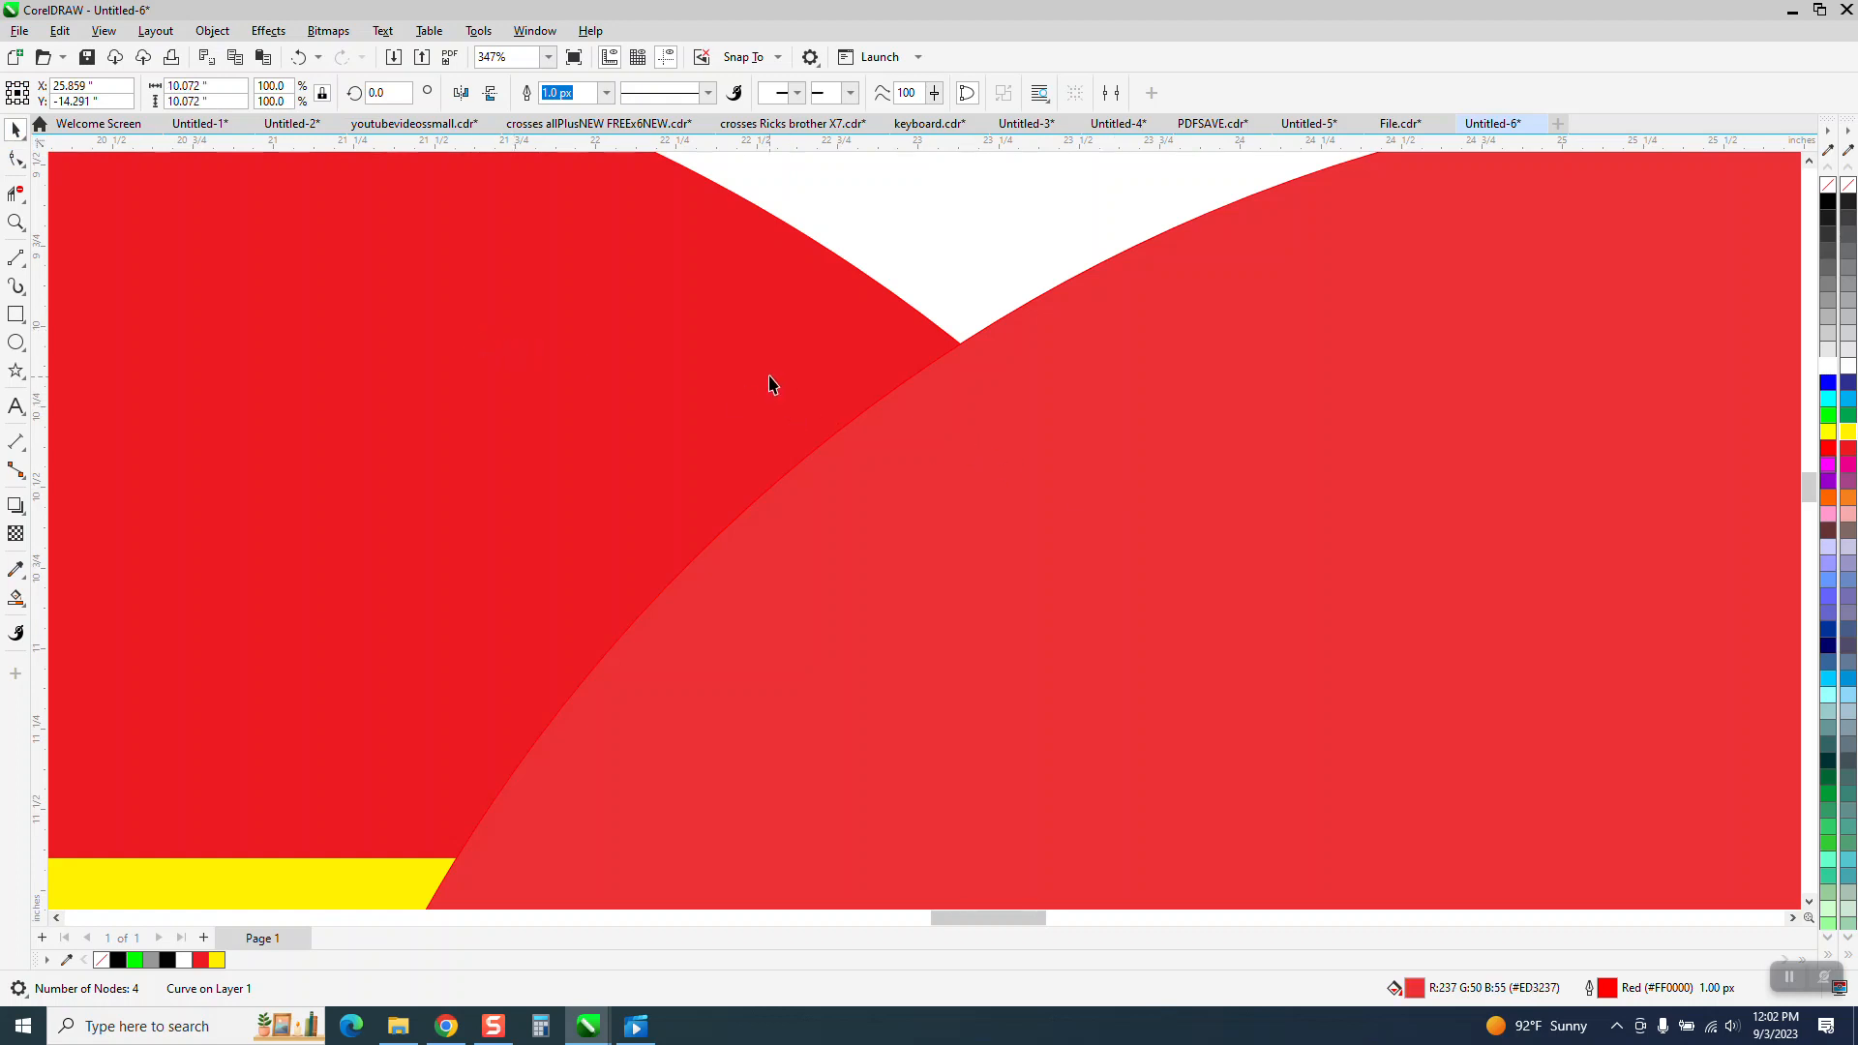
pyautogui.click(769, 377)
pyautogui.scroll(-5, 766, 372)
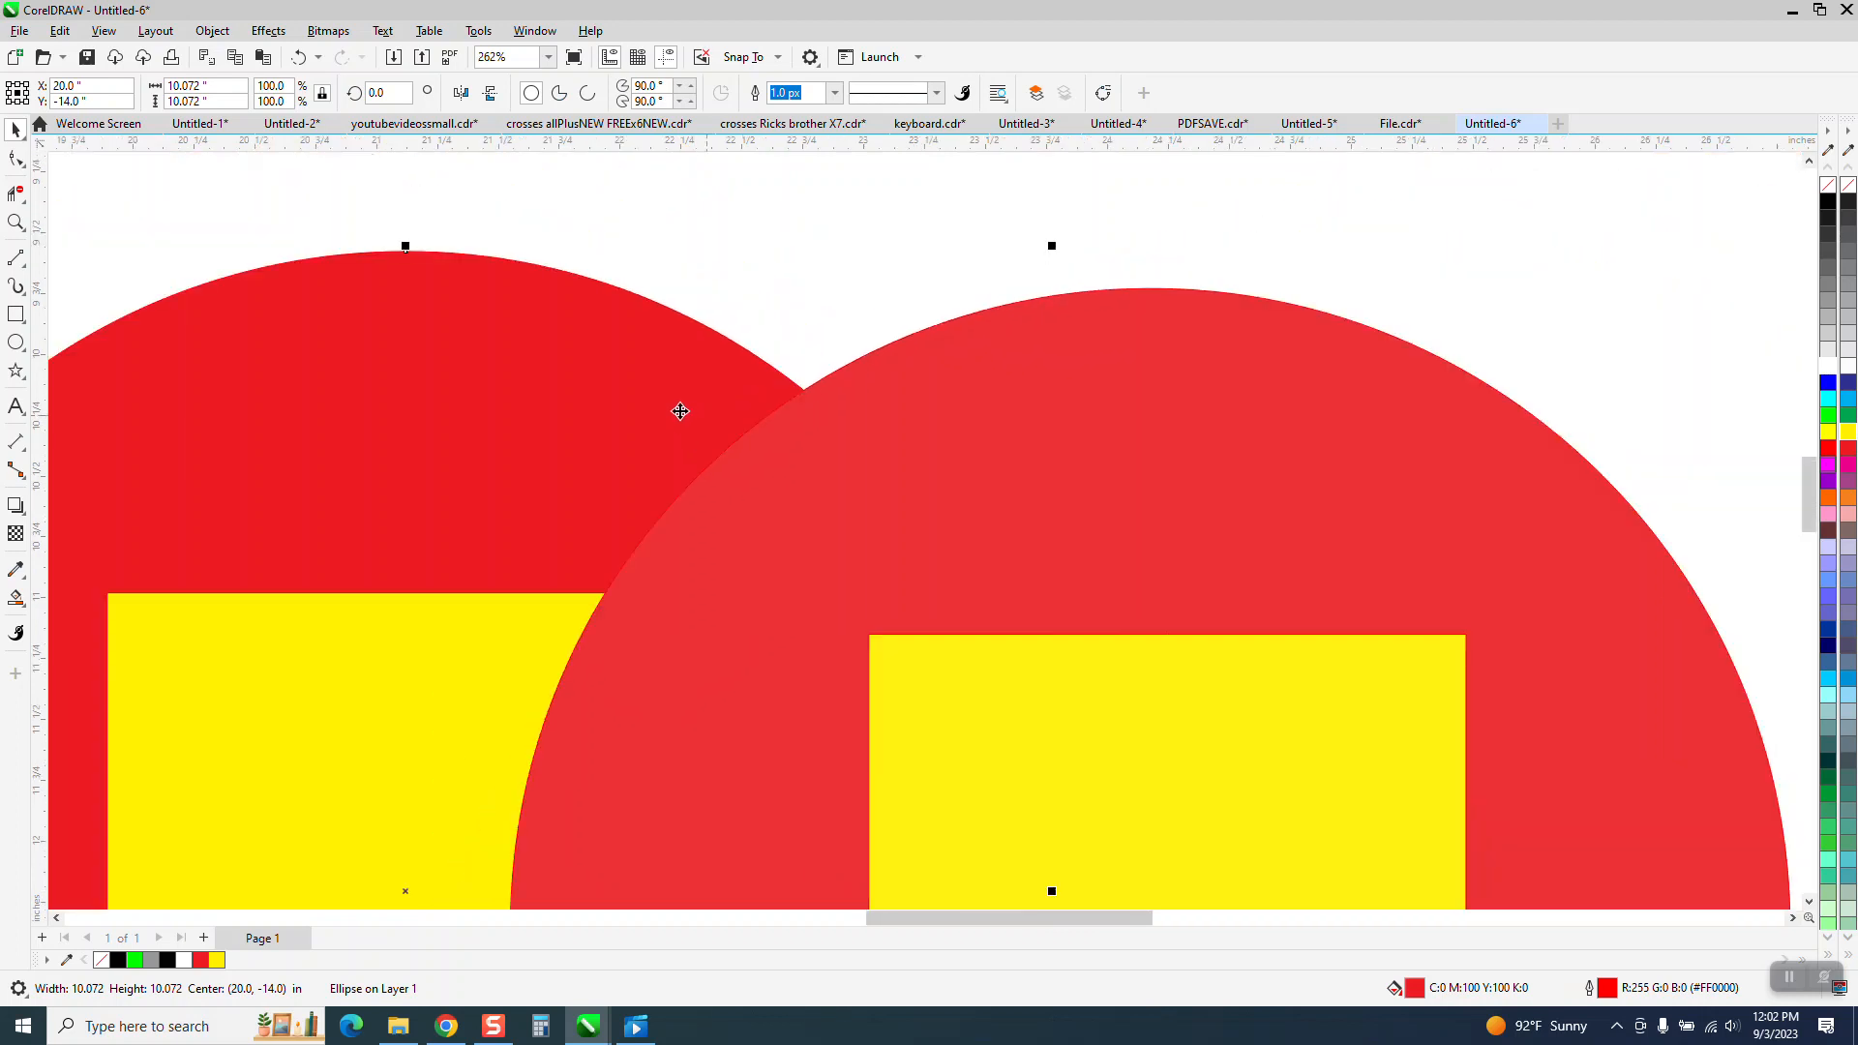
pyautogui.click(842, 477)
pyautogui.scroll(-2, 852, 406)
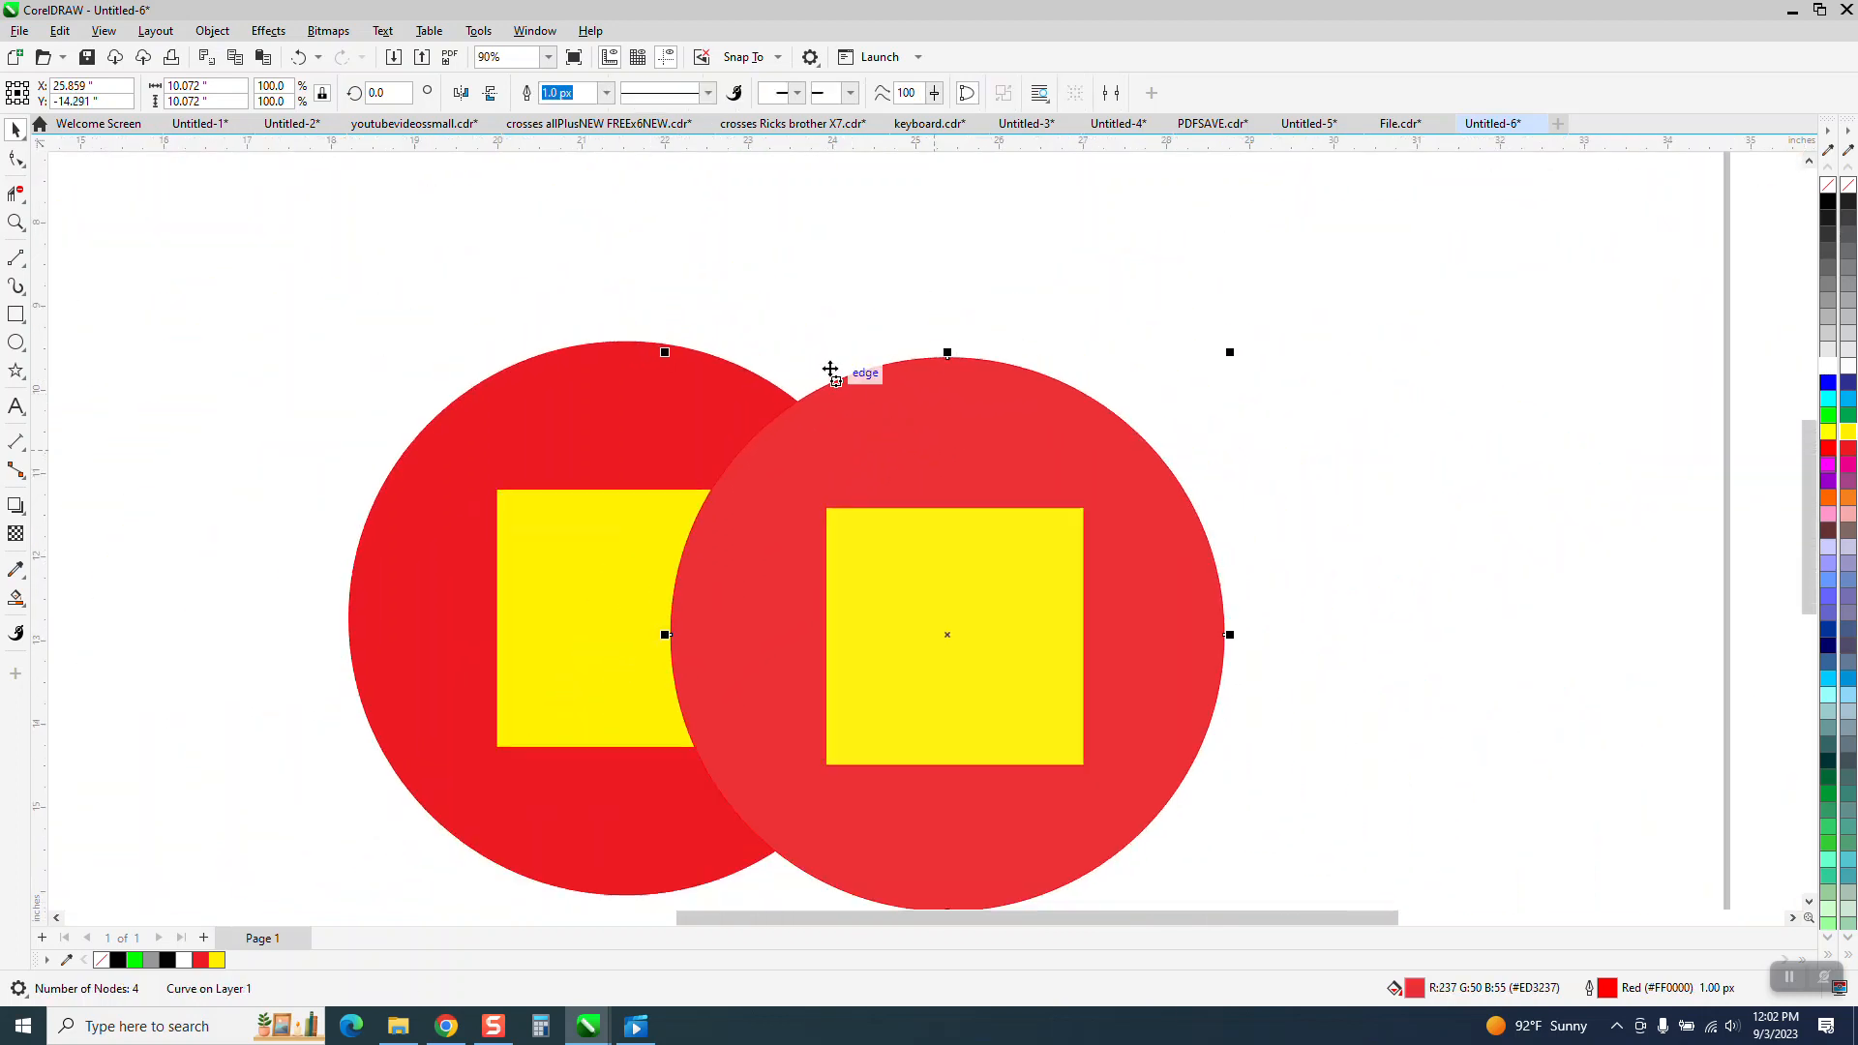
# Delete the imported test2 circle and square.
pyautogui.moveTo(1234, 332); pyautogui.dragTo(682, 813)
pyautogui.press('Delete')
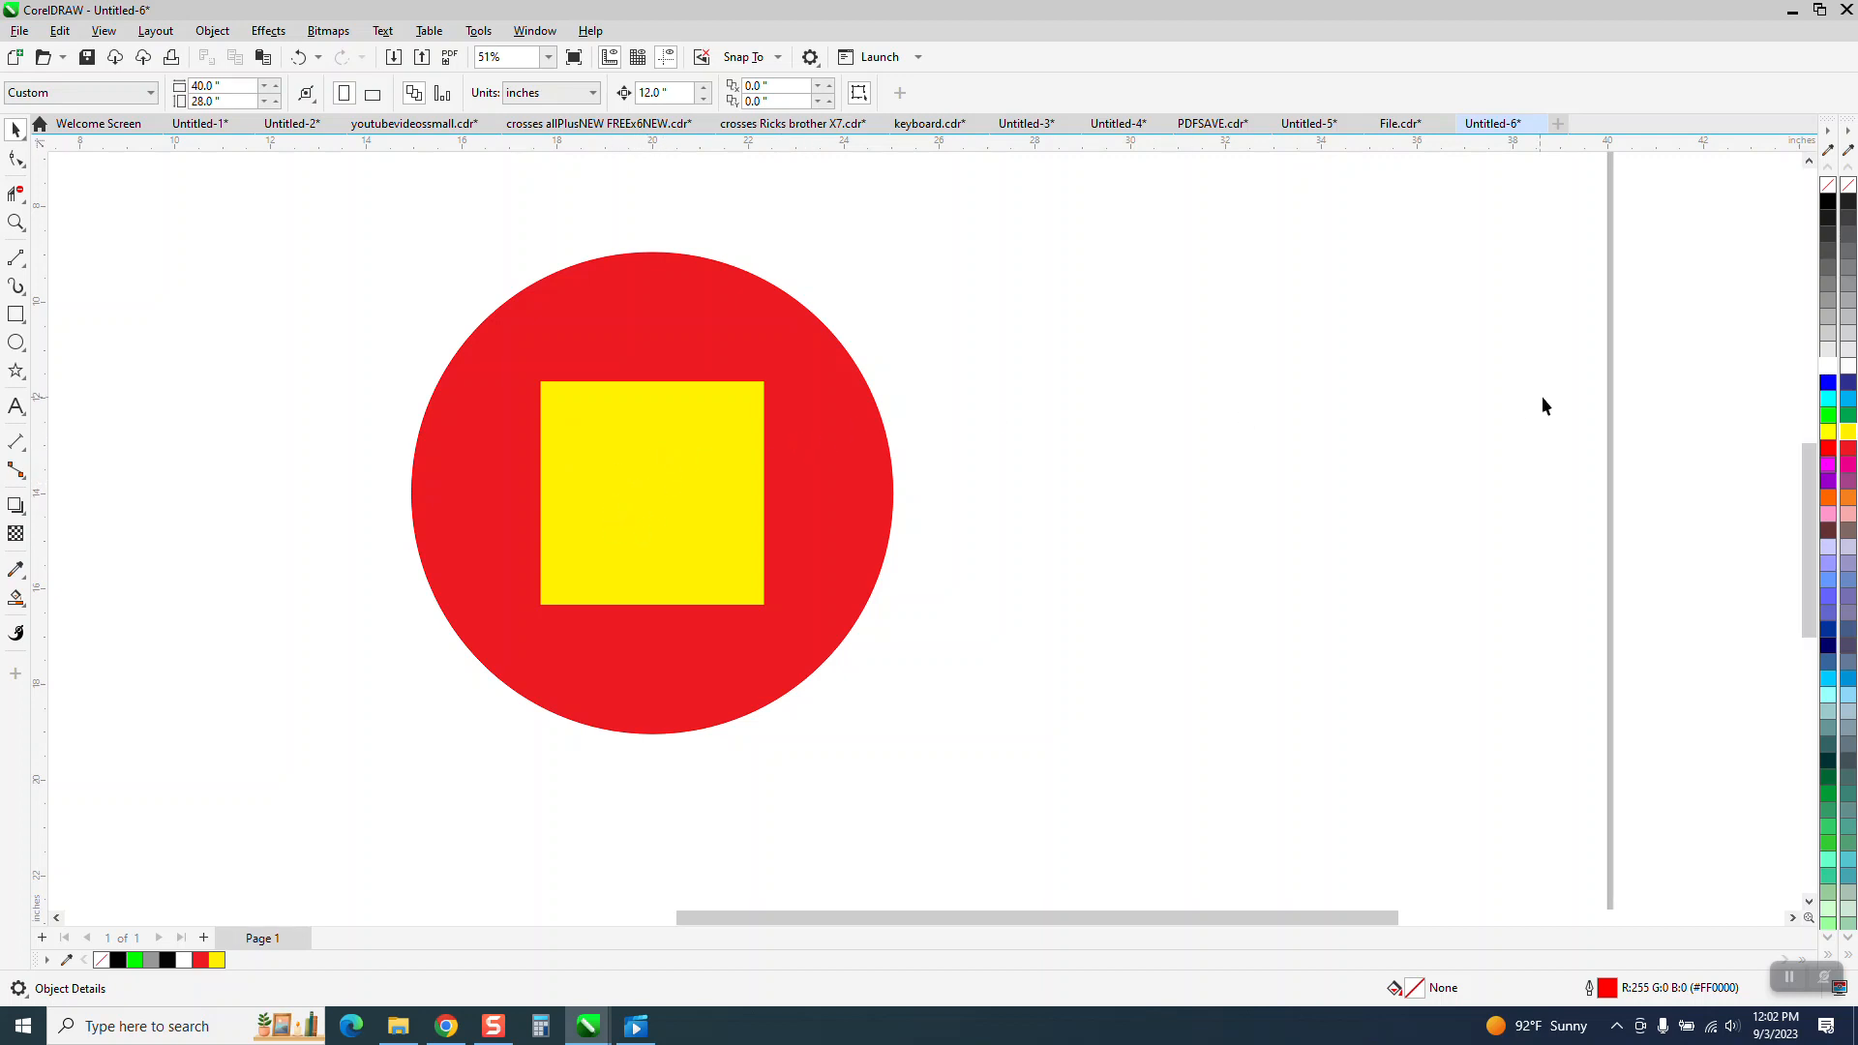
# Close the colour palette docked beside the drawing window.
pyautogui.click(1848, 131)
pyautogui.click(1848, 132)
pyautogui.click(1848, 134)
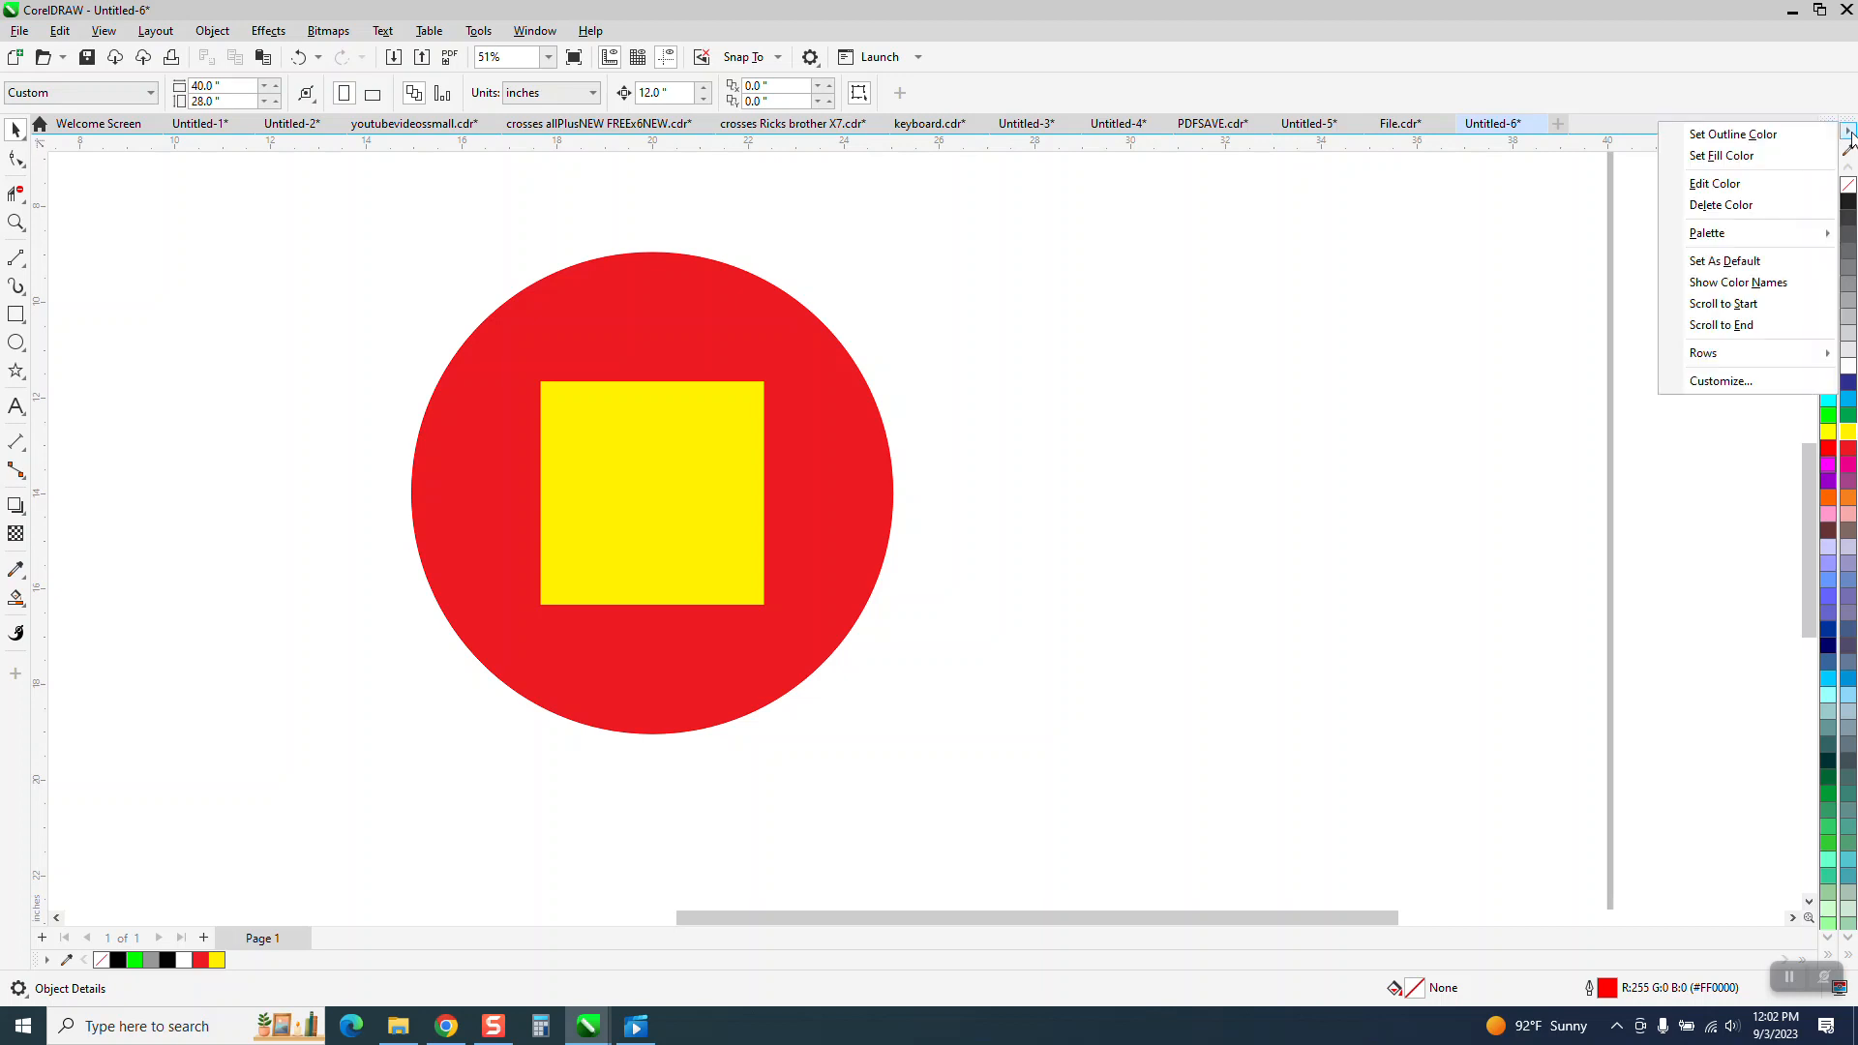
pyautogui.moveTo(1713, 234)
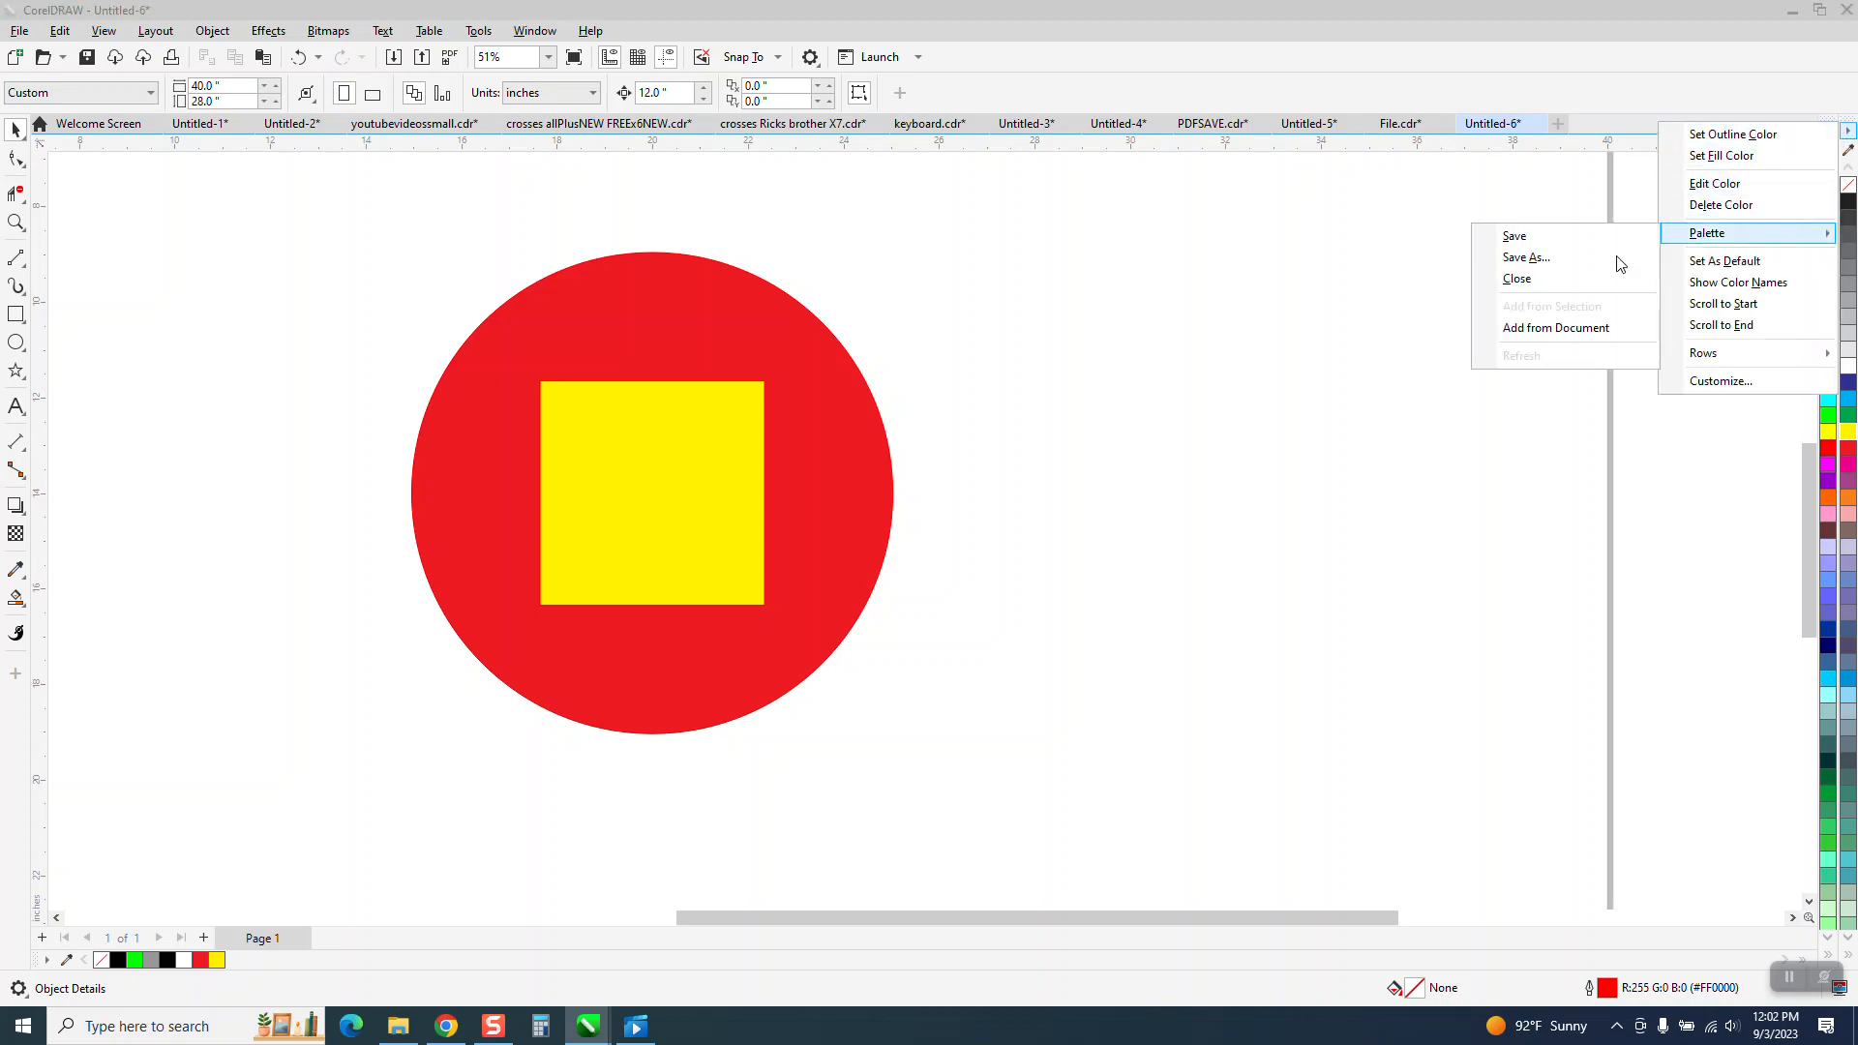
pyautogui.click(1517, 279)
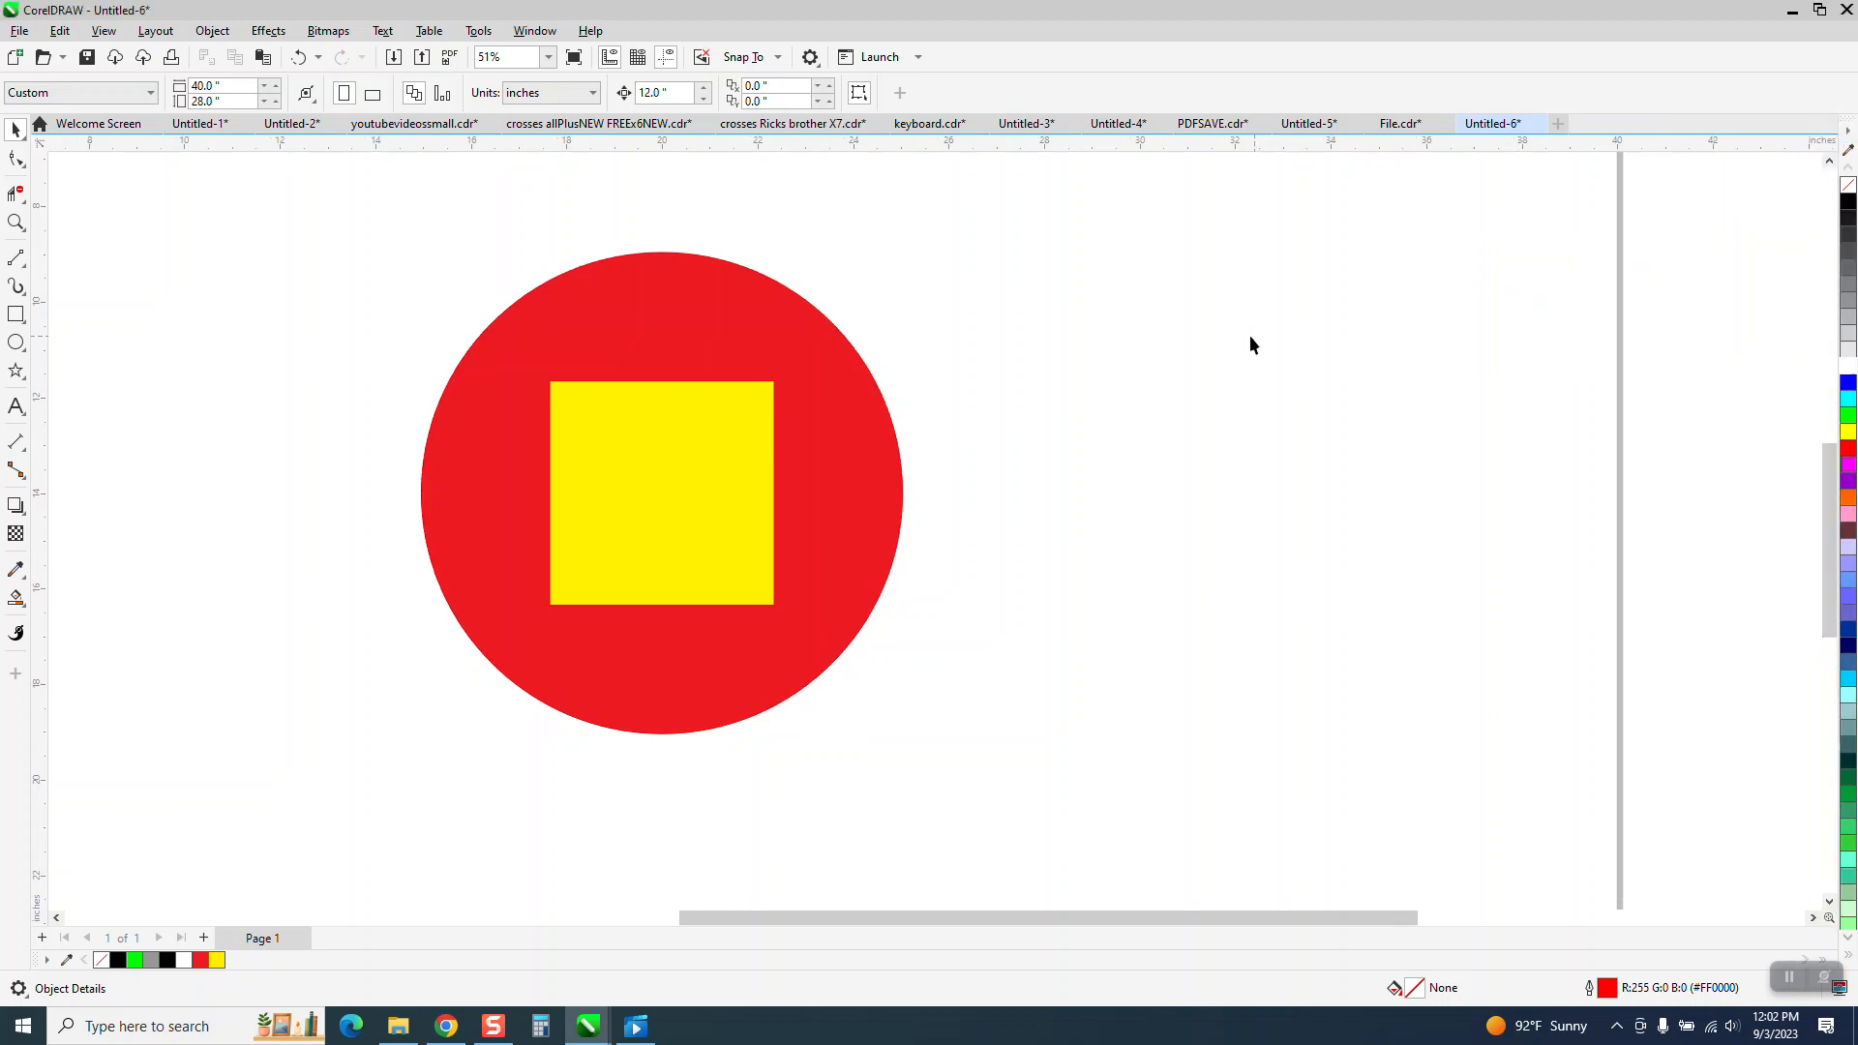
pyautogui.scroll(-1, 774, 513)
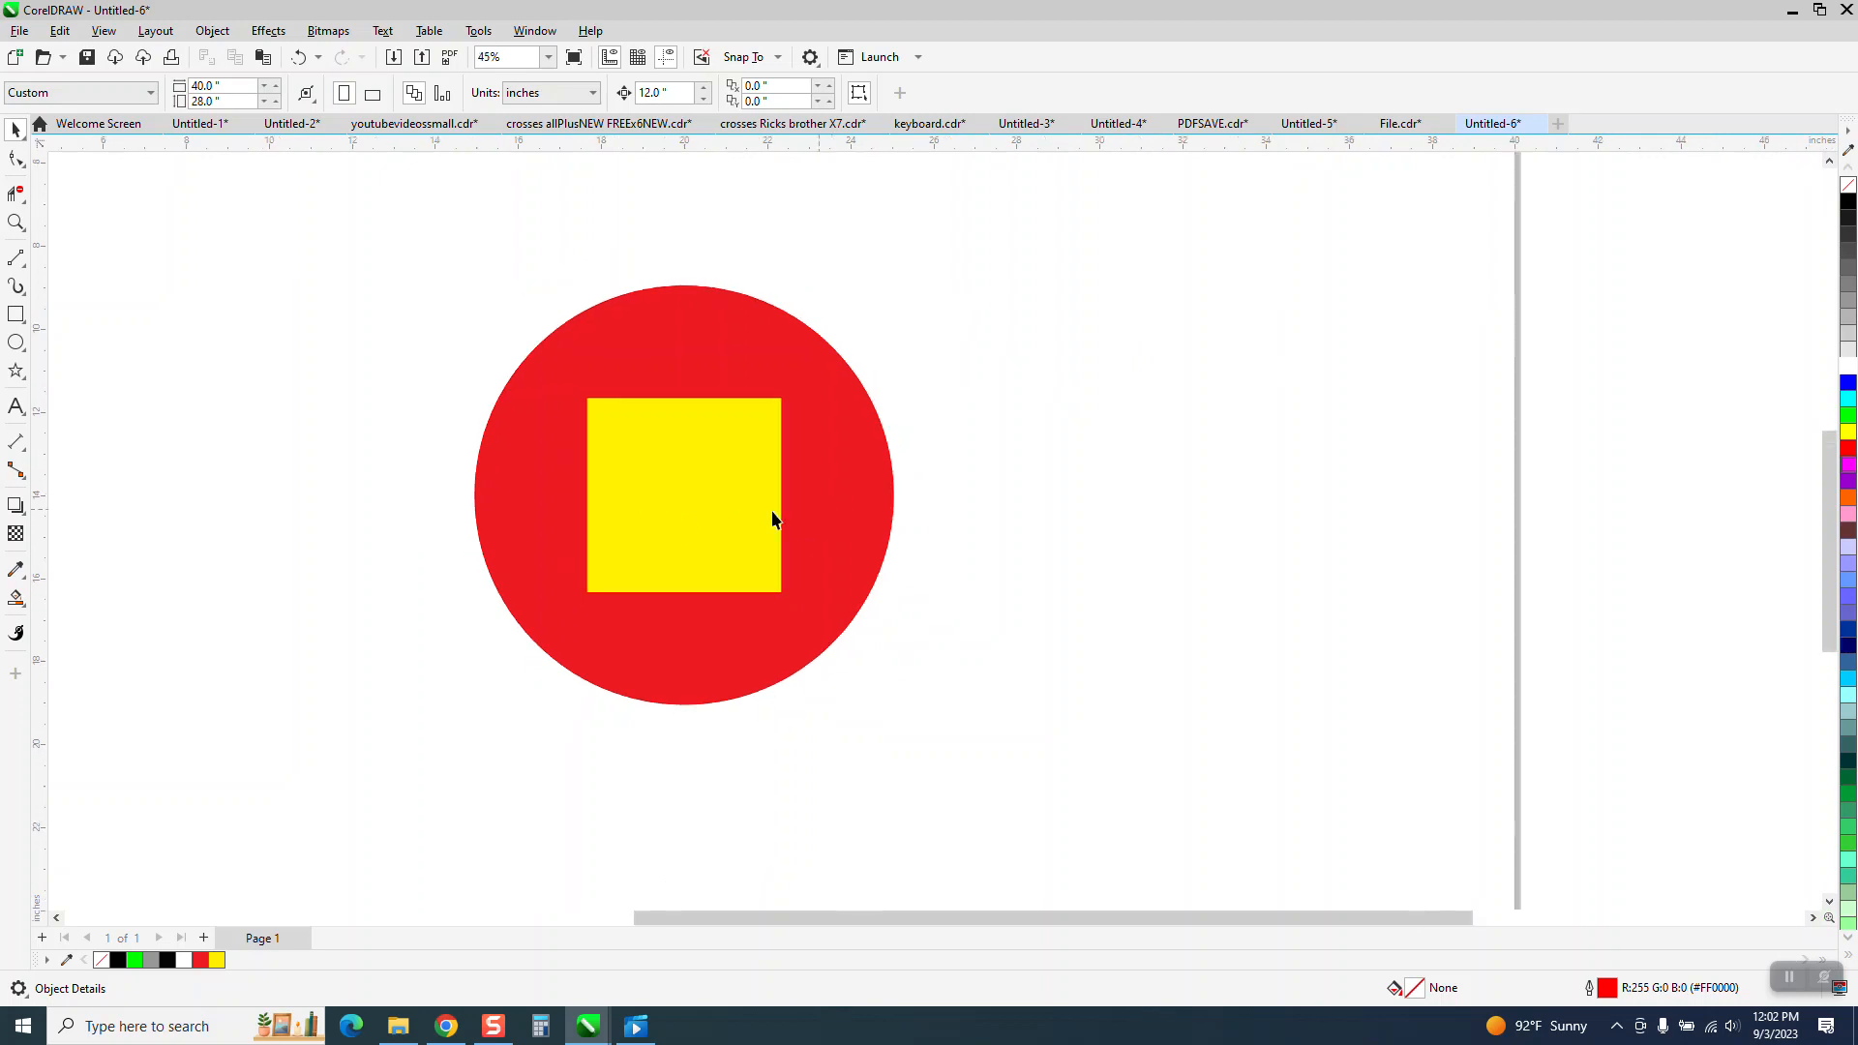
pyautogui.click(15, 222)
pyautogui.moveTo(394, 241); pyautogui.dragTo(1221, 718)
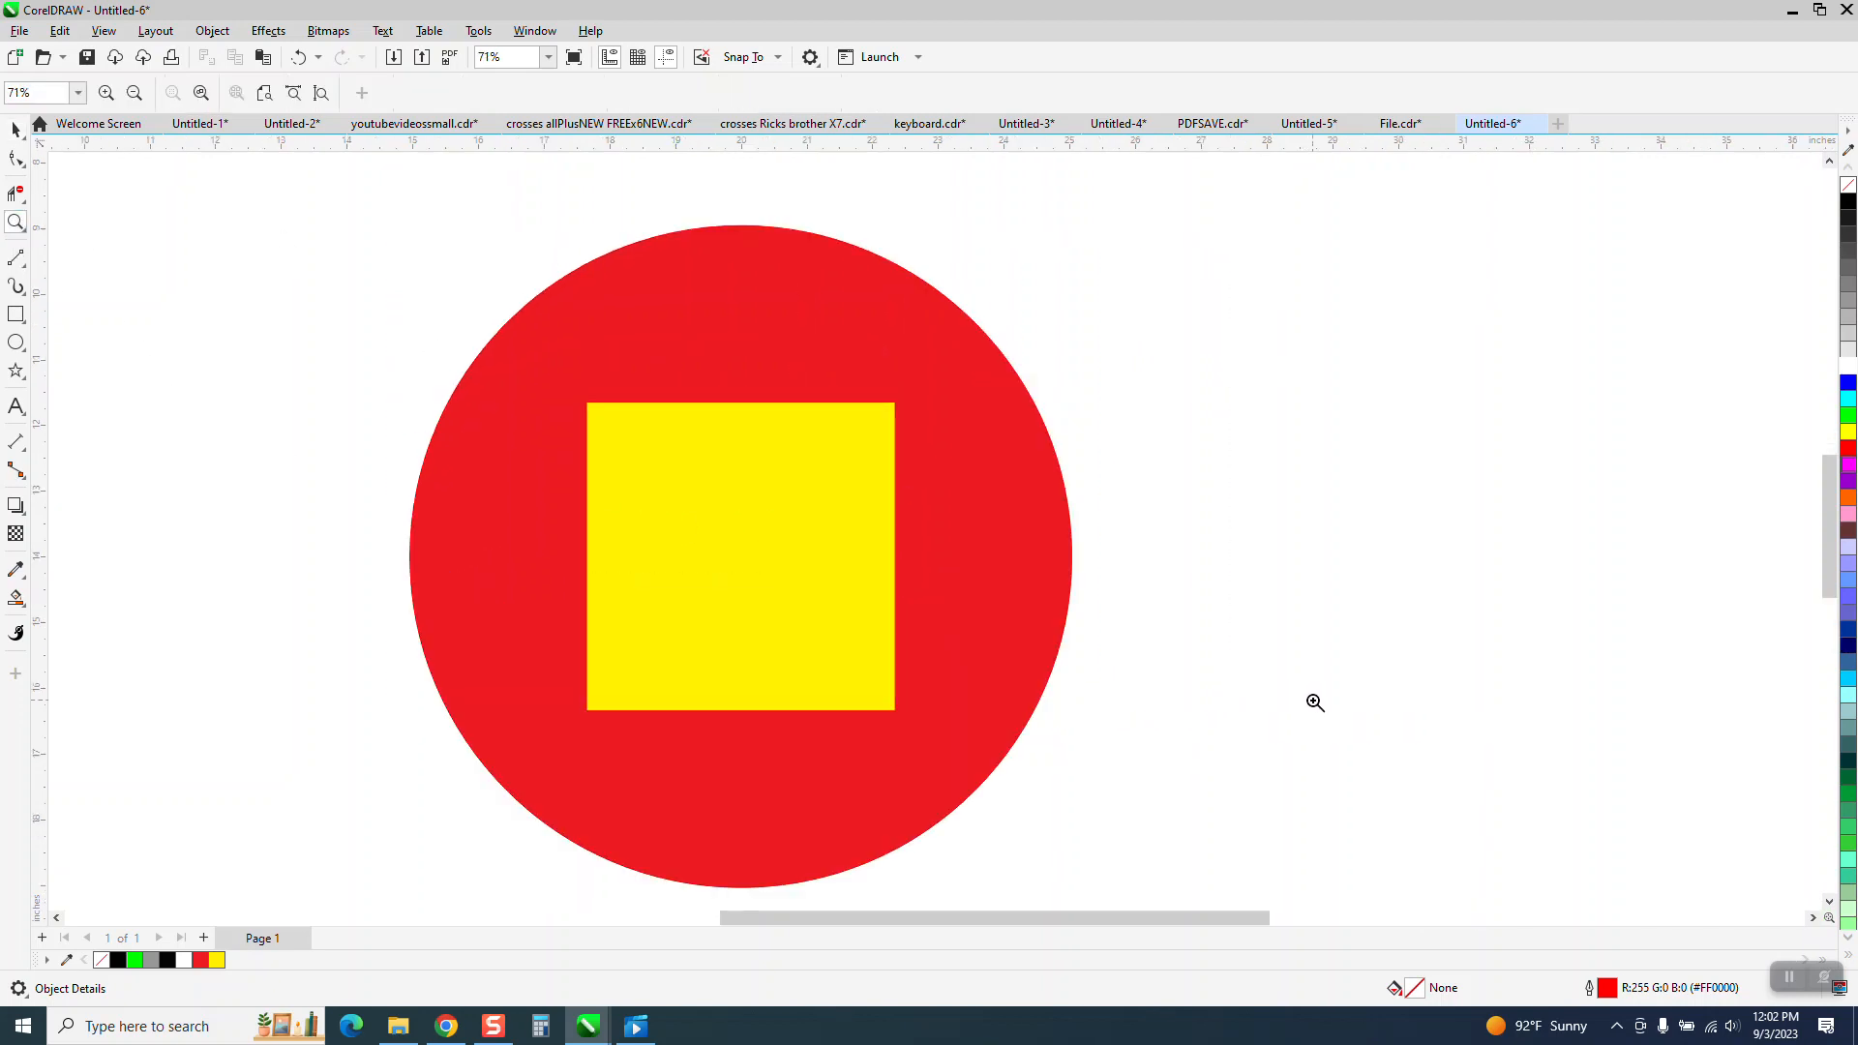